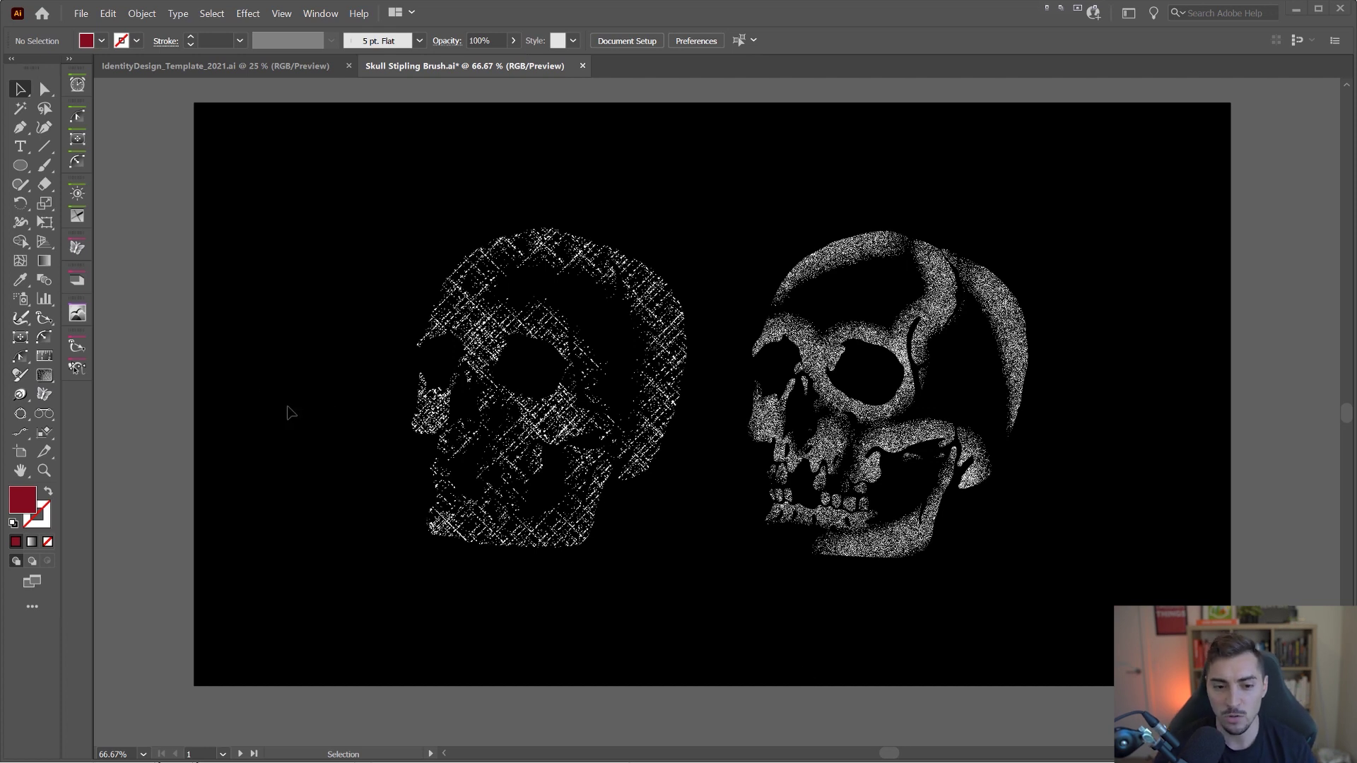
- Zoom and pan around the stippled and crosshatched skulls to inspect their detail up close
scroll(335, 414, up, 1)
drag(296, 373, 246, 378)
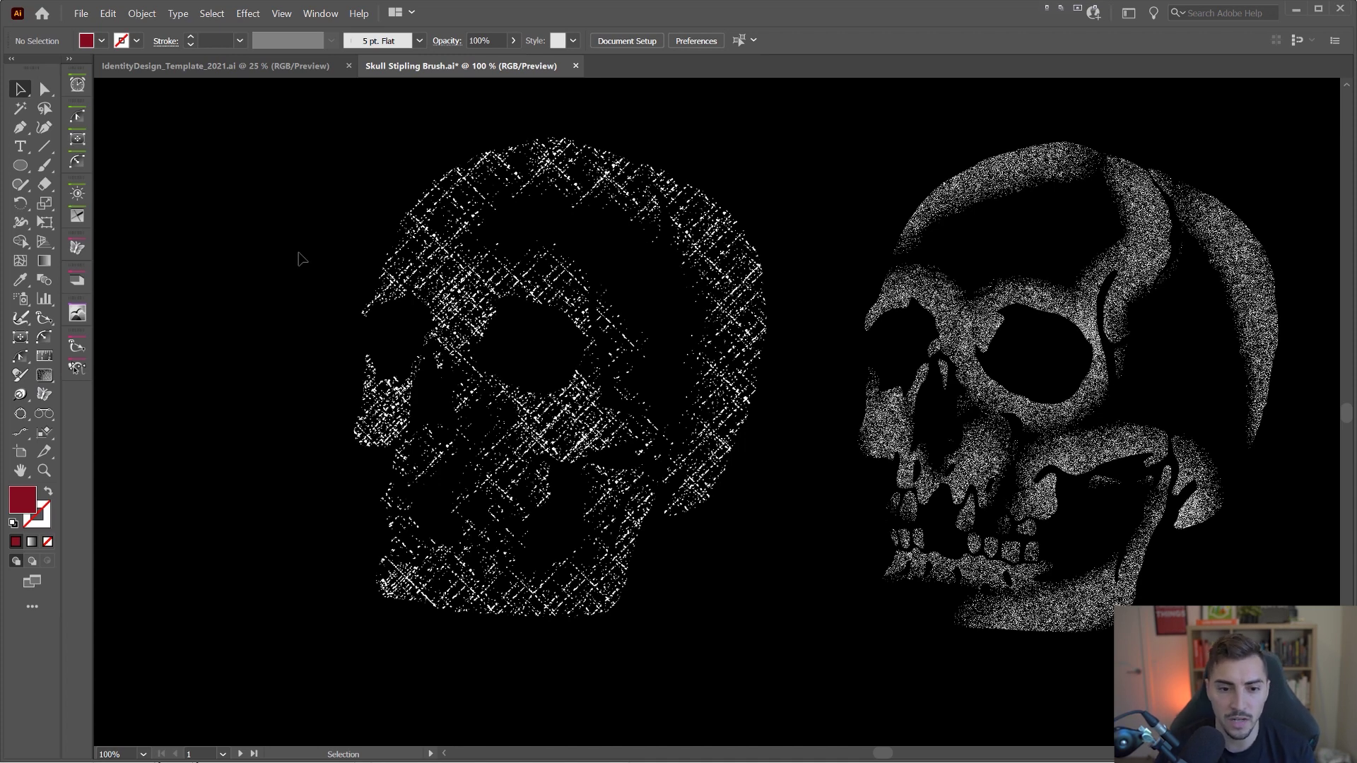
scroll(303, 260, up, 1)
key(space)
drag(902, 493, 860, 412)
drag(1057, 513, 777, 521)
scroll(611, 291, up, 1)
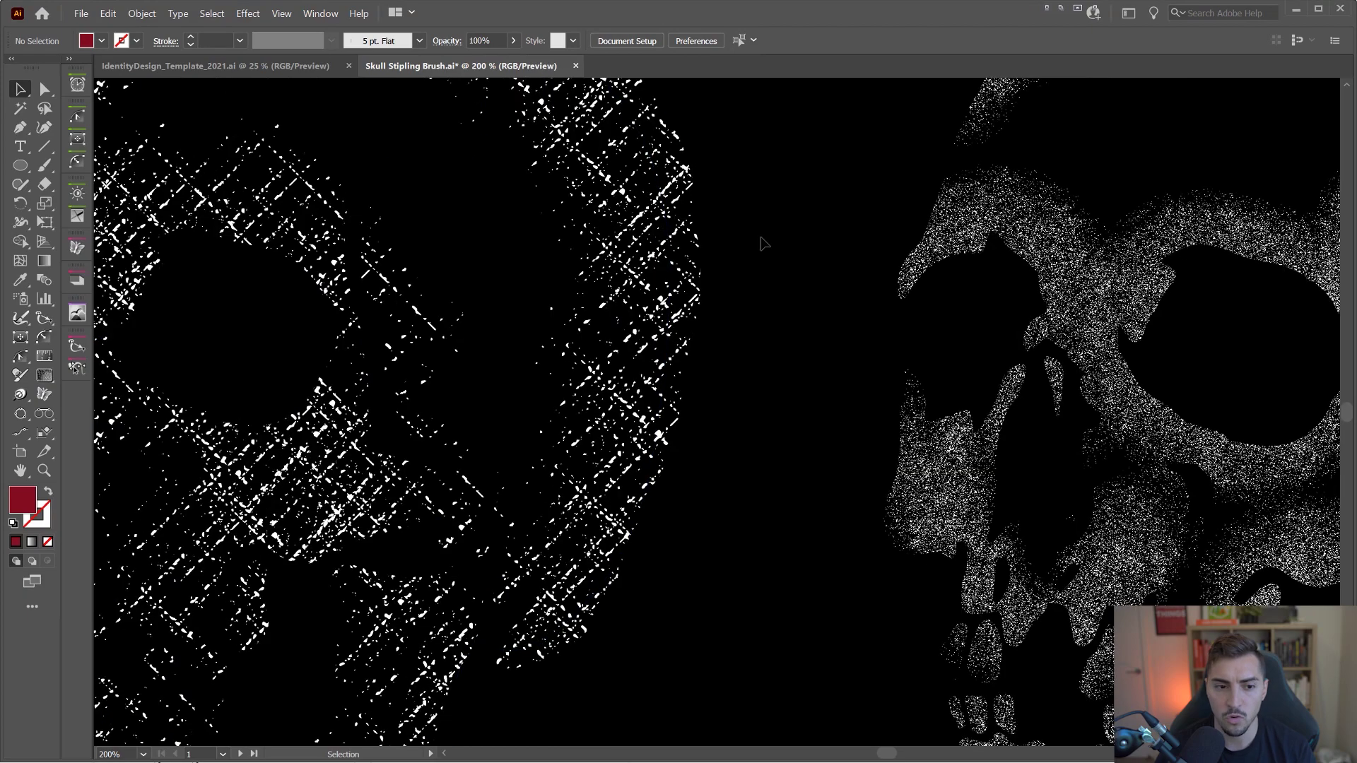
scroll(806, 262, up, 2)
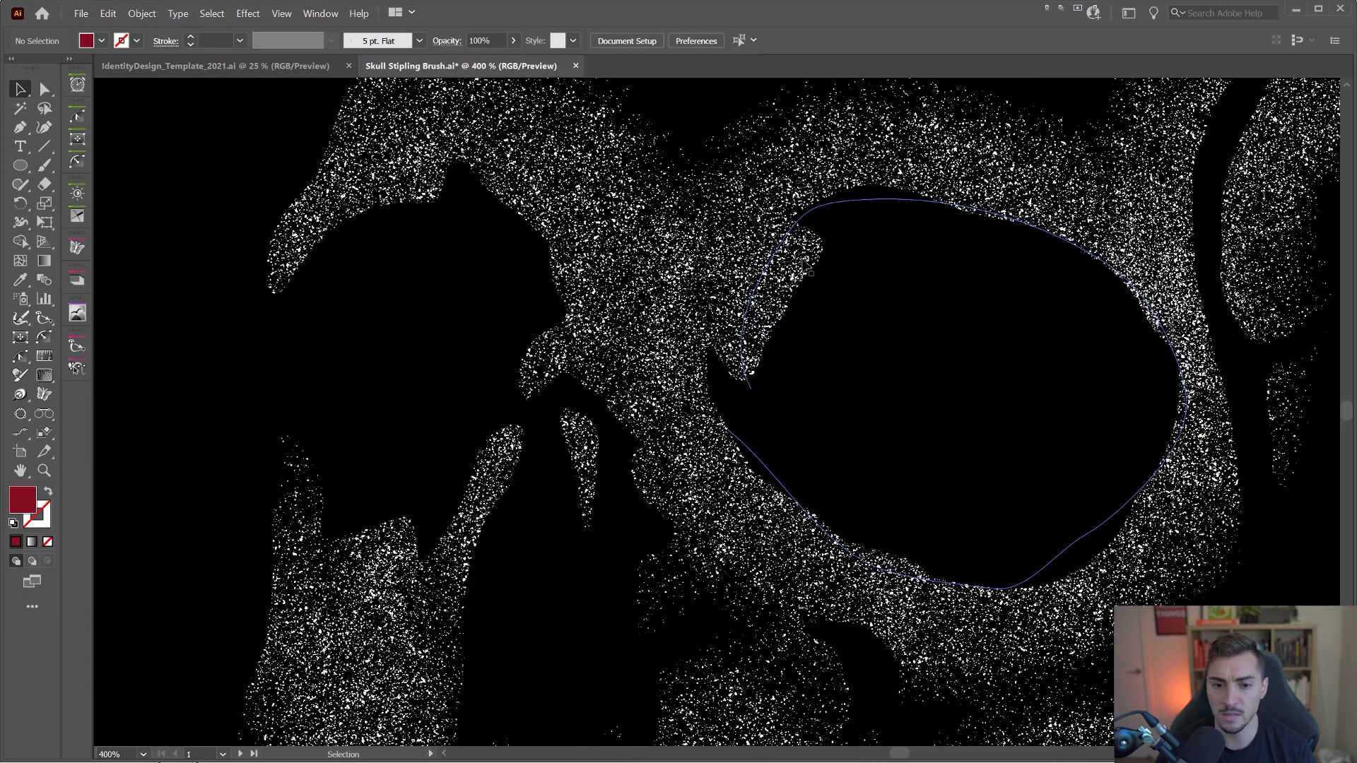
scroll(804, 263, down, 4)
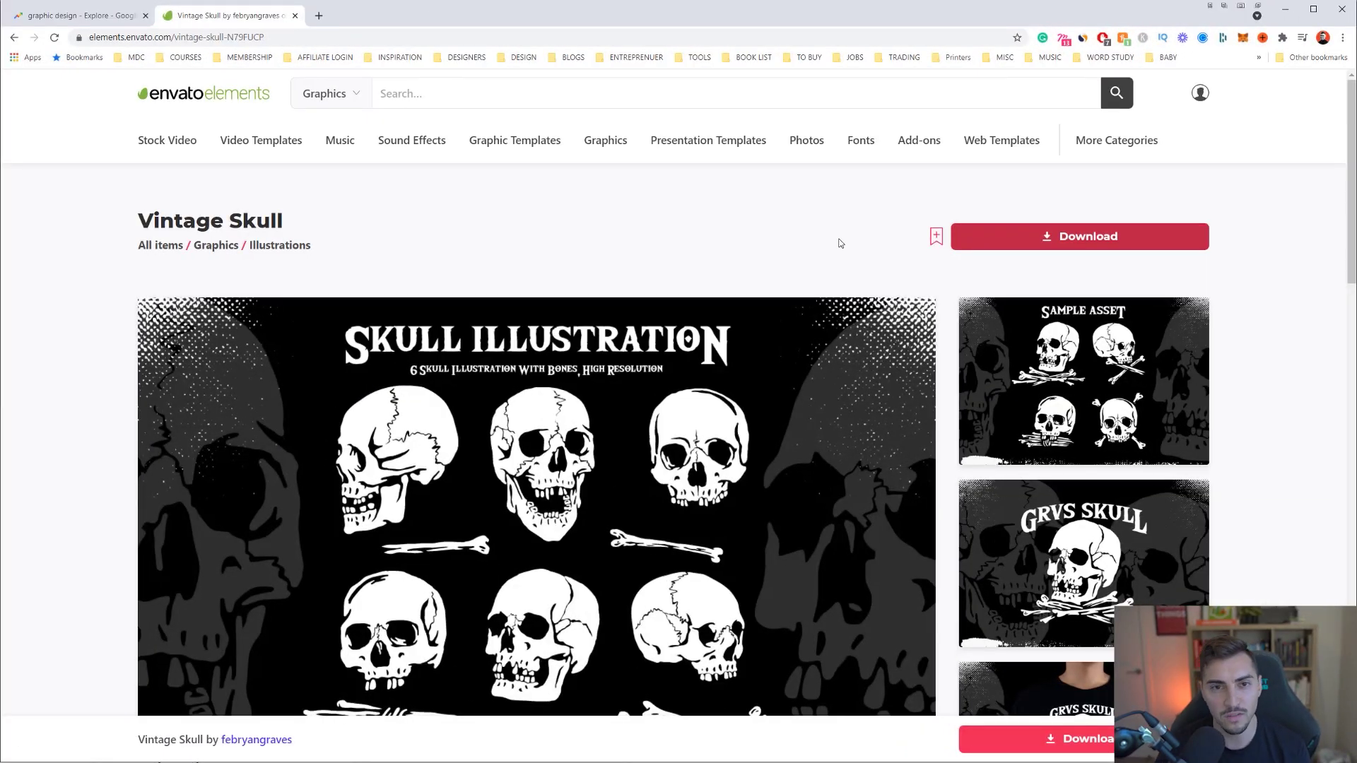
scroll(707, 233, down, 1)
scroll(639, 221, up, 1)
scroll(567, 398, down, 1)
scroll(619, 436, down, 3)
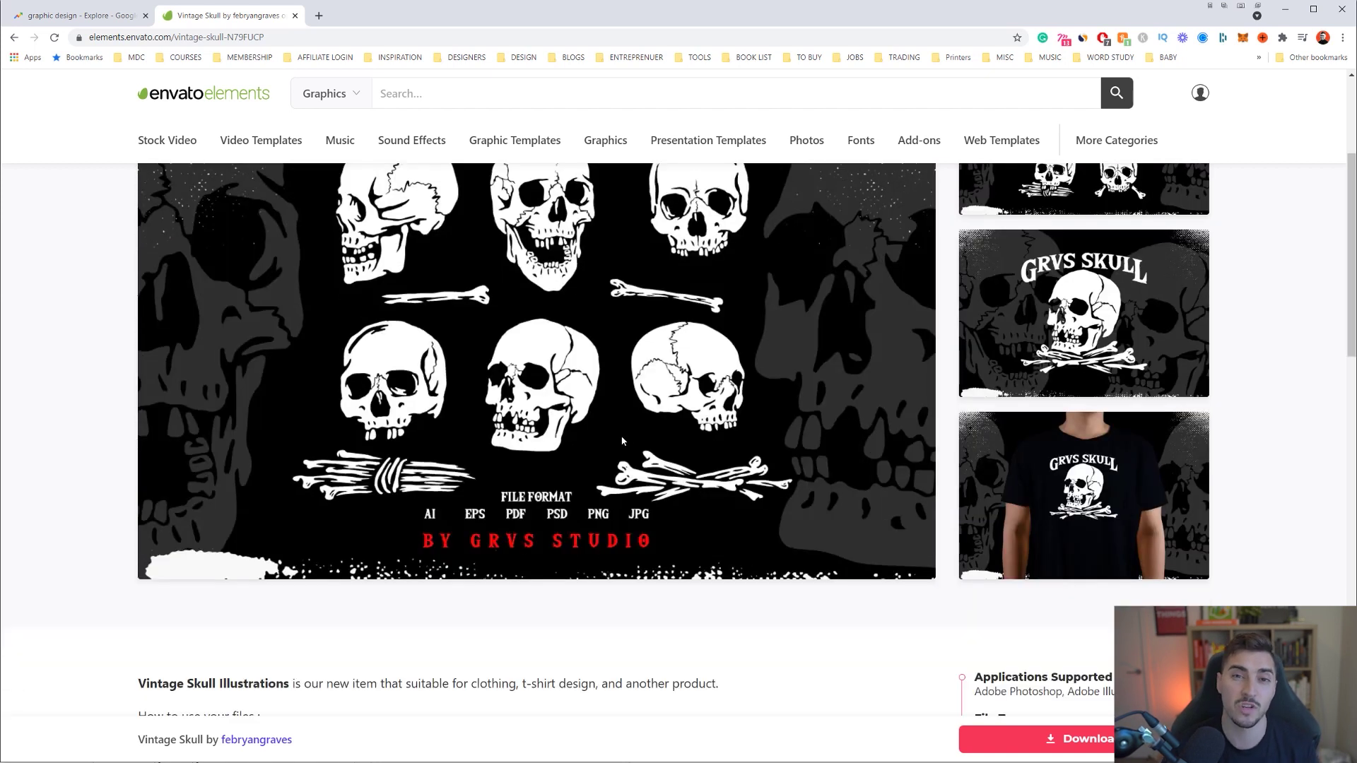
scroll(622, 441, down, 4)
scroll(622, 437, down, 4)
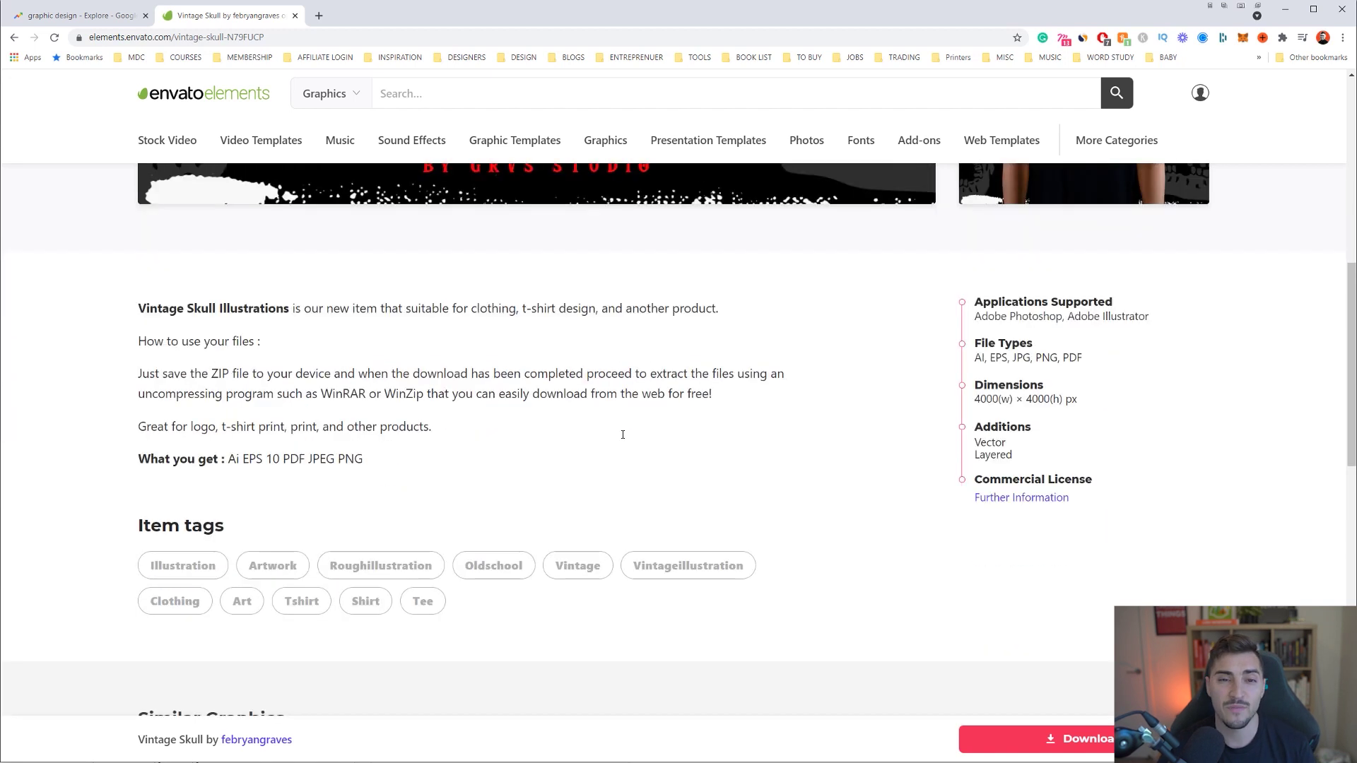
scroll(632, 448, up, 10)
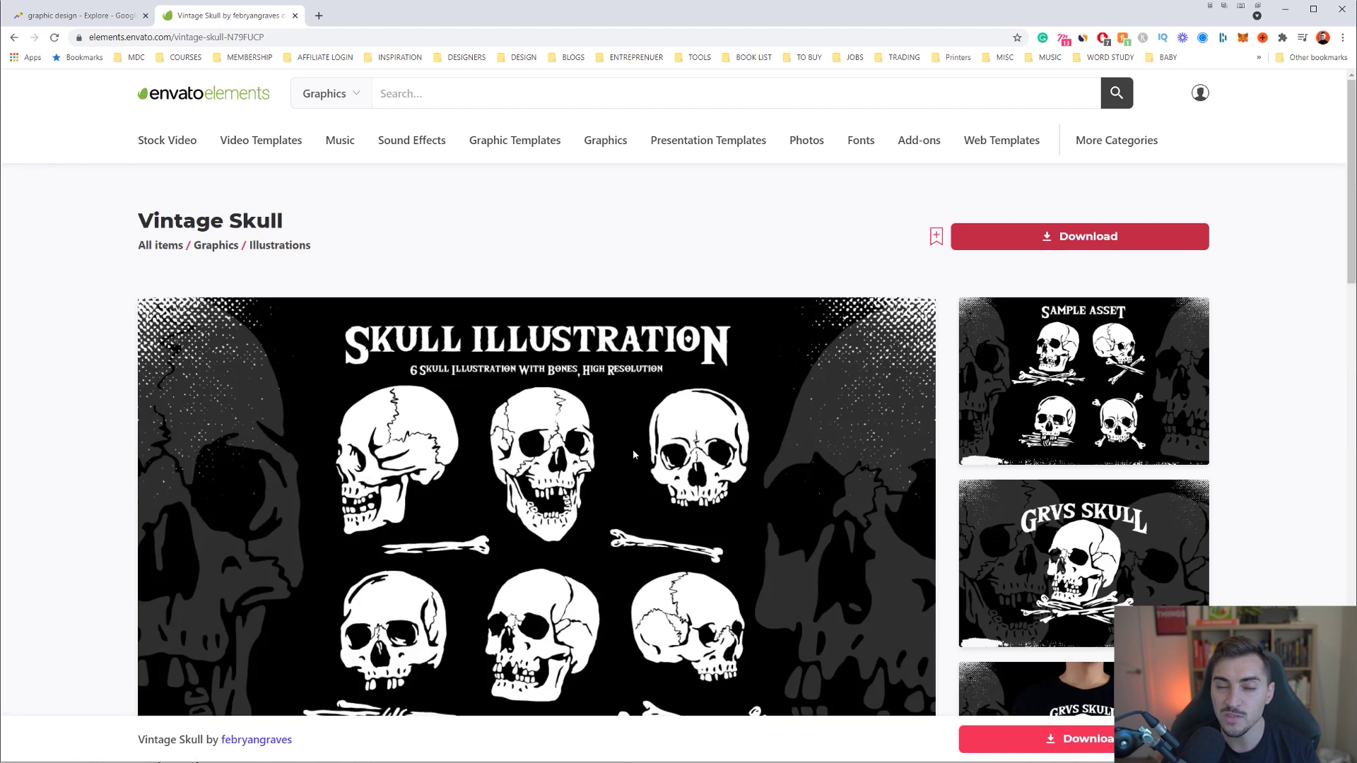
- Minimize the browser and pan up to the solid white skull artboard in Illustrator
click(1285, 9)
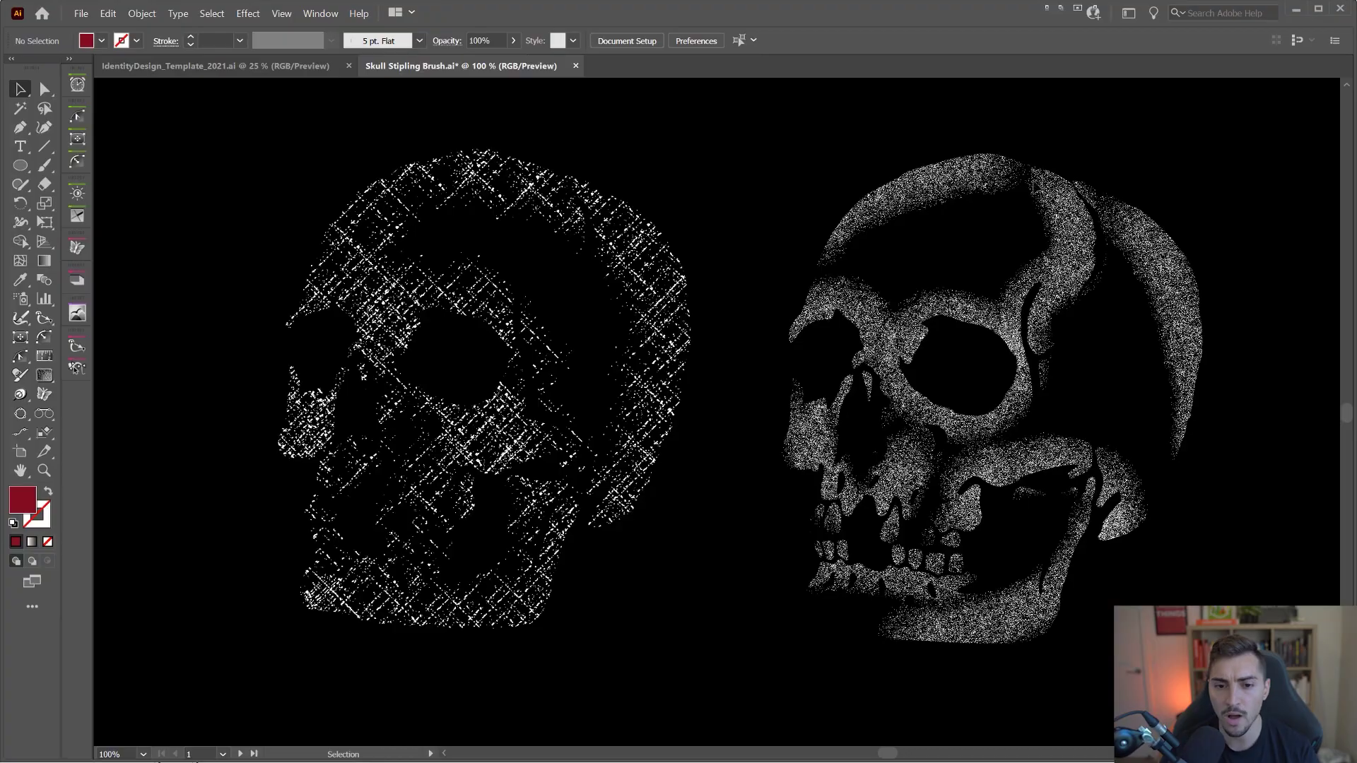
drag(781, 573, 799, 82)
scroll(857, 288, down, 2)
drag(860, 694, 754, 290)
scroll(803, 326, up, 1)
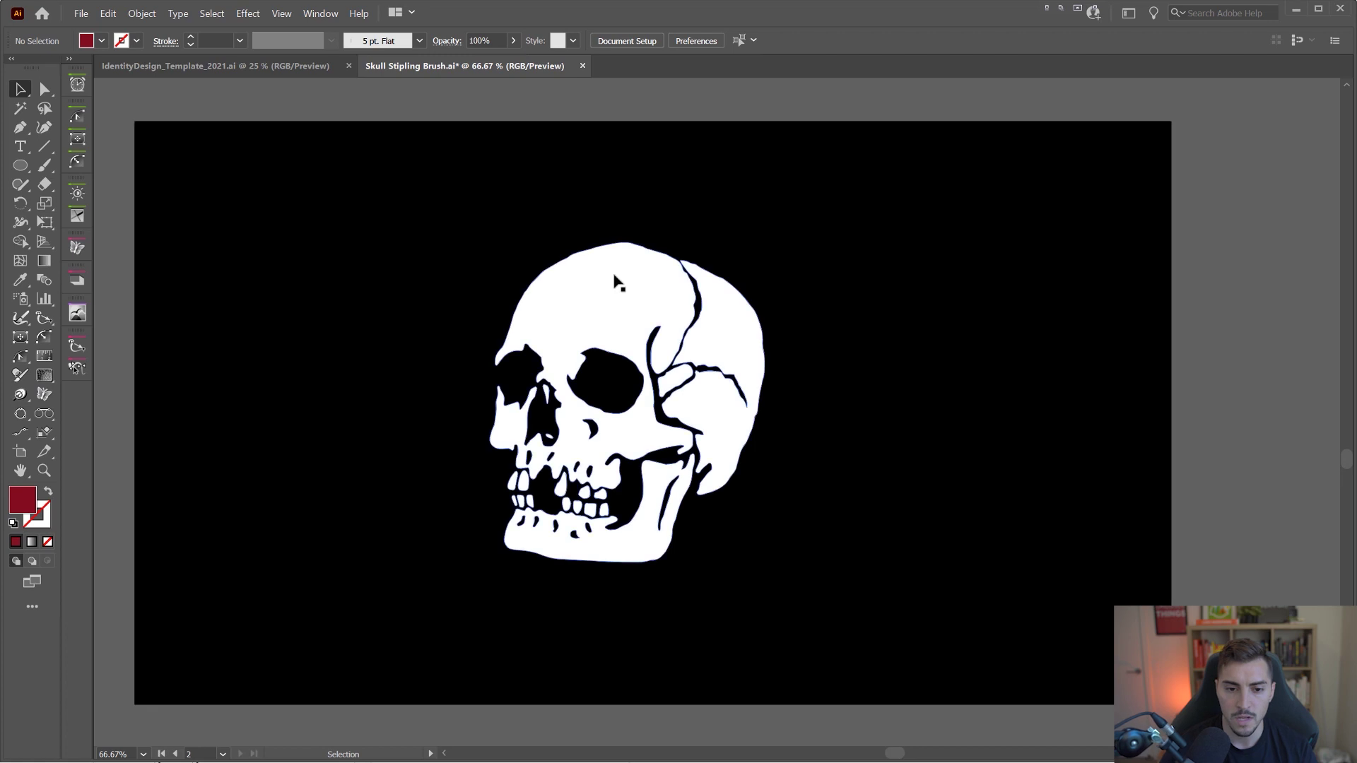
- Select the white skull compound path to check it, then deselect it
click(617, 326)
scroll(617, 338, up, 1)
click(919, 174)
click(657, 276)
scroll(466, 417, up, 1)
click(439, 381)
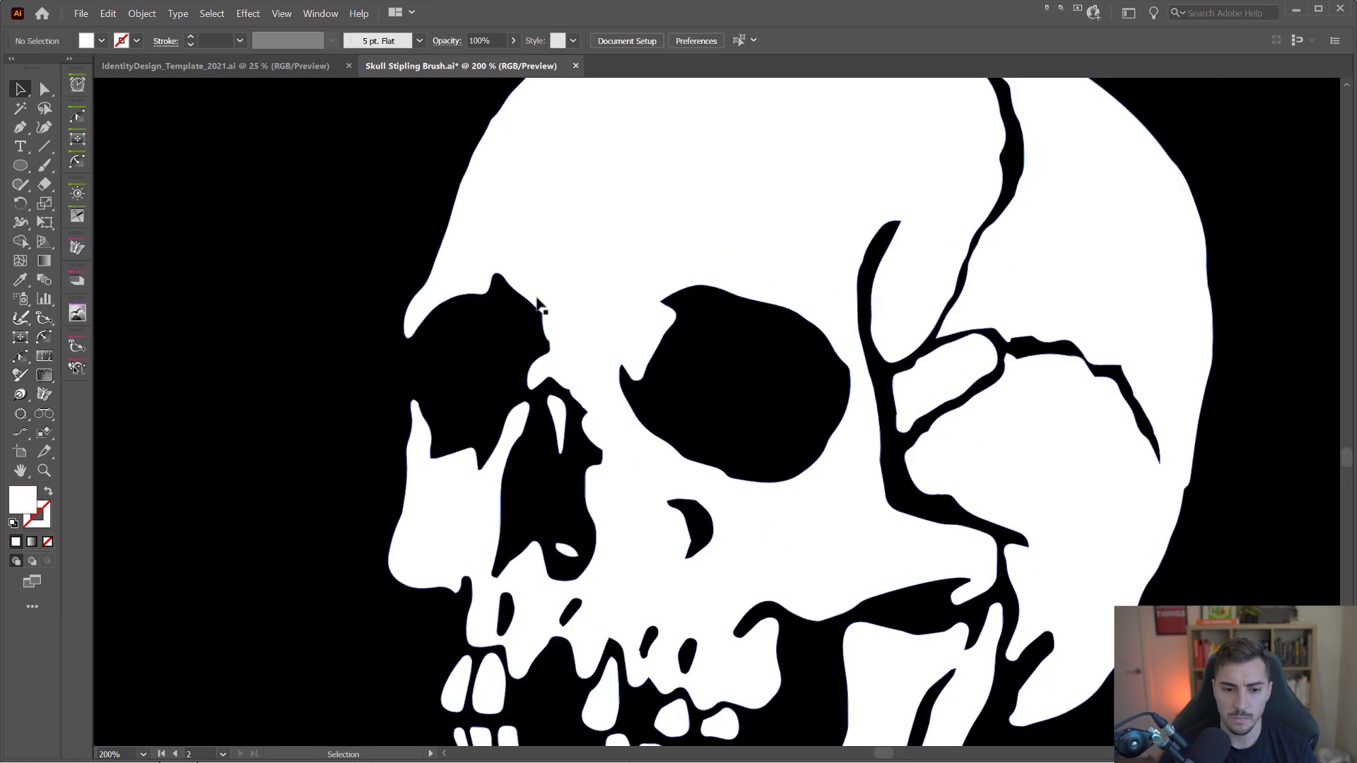
scroll(573, 356, down, 2)
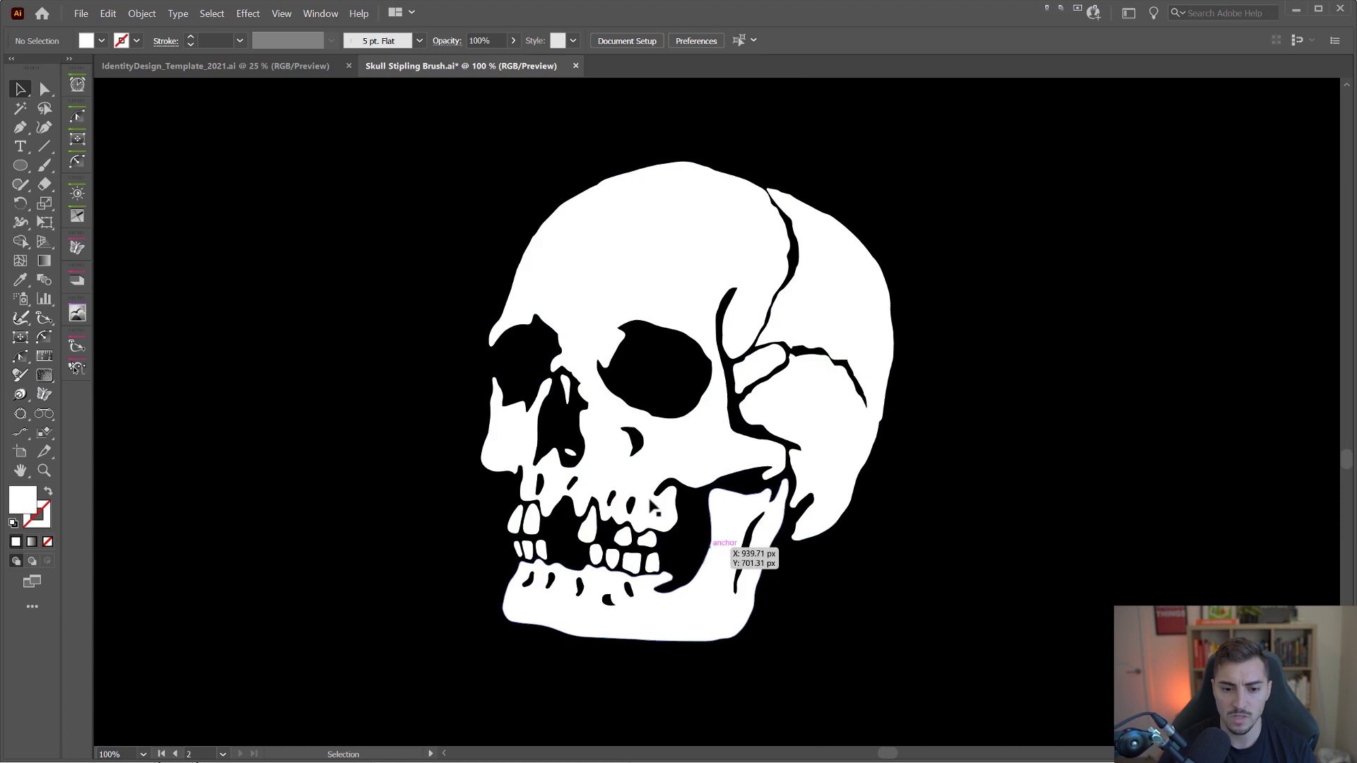
- Delete the small stray sliver near the skull's nose using Direct Selection
key(a)
scroll(575, 455, up, 2)
click(581, 456)
key(Delete)
scroll(845, 443, down, 4)
- Recentre the view and select the whole skull compound path
drag(844, 444, 766, 440)
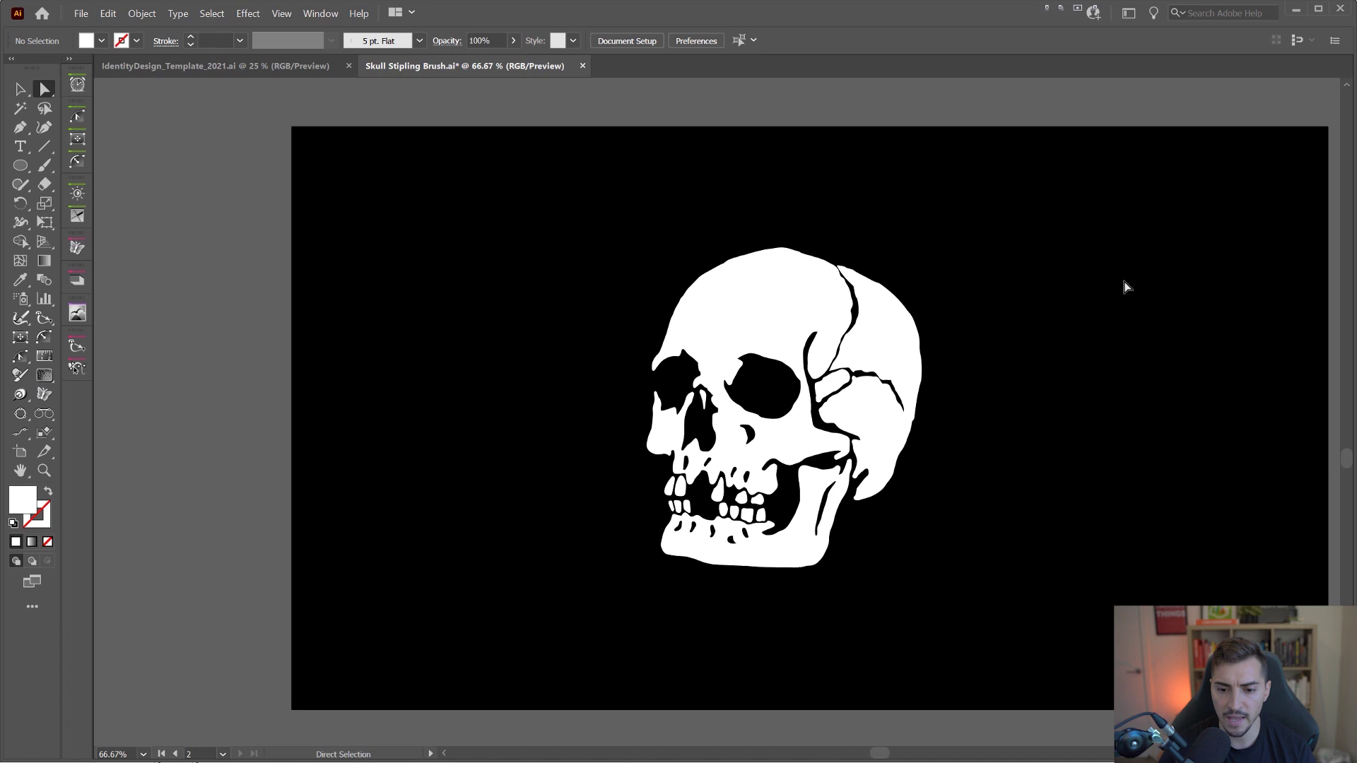
drag(1123, 281, 1019, 306)
click(819, 364)
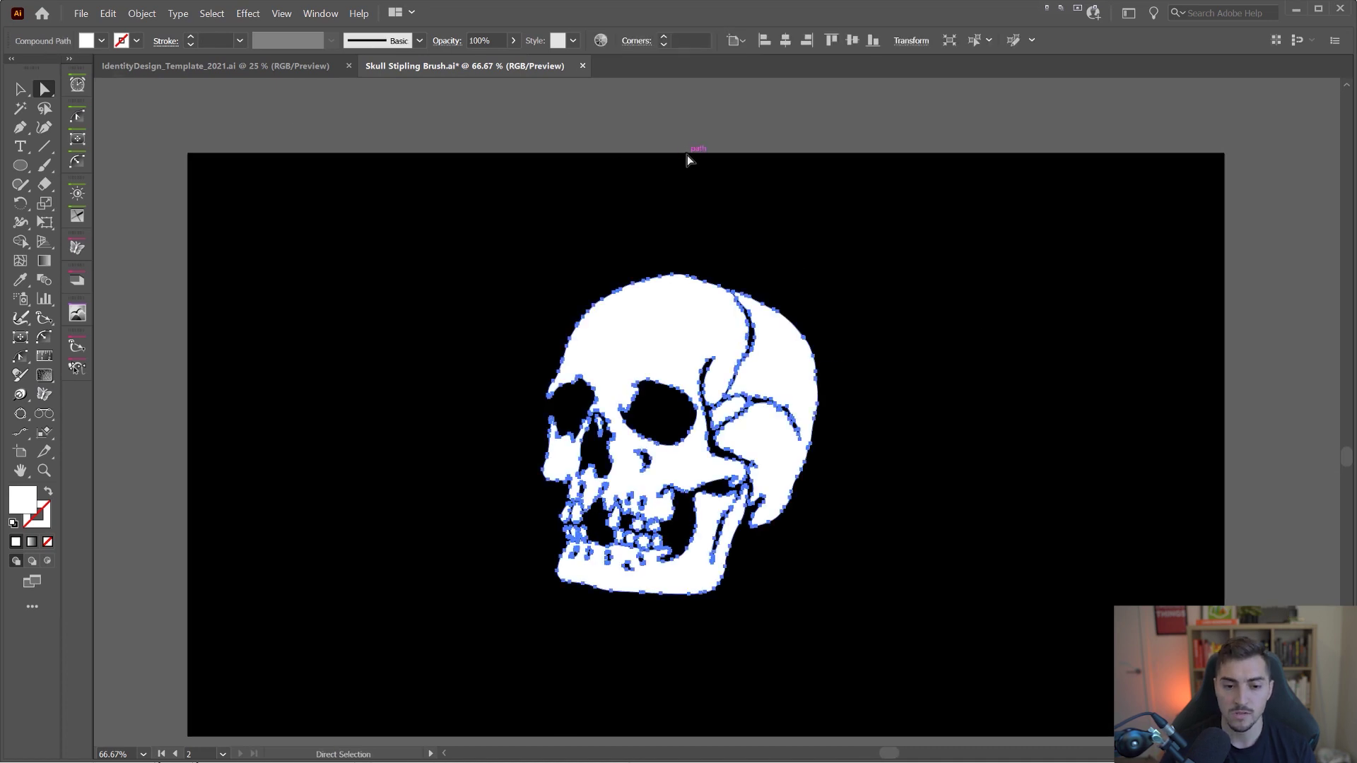
click(141, 13)
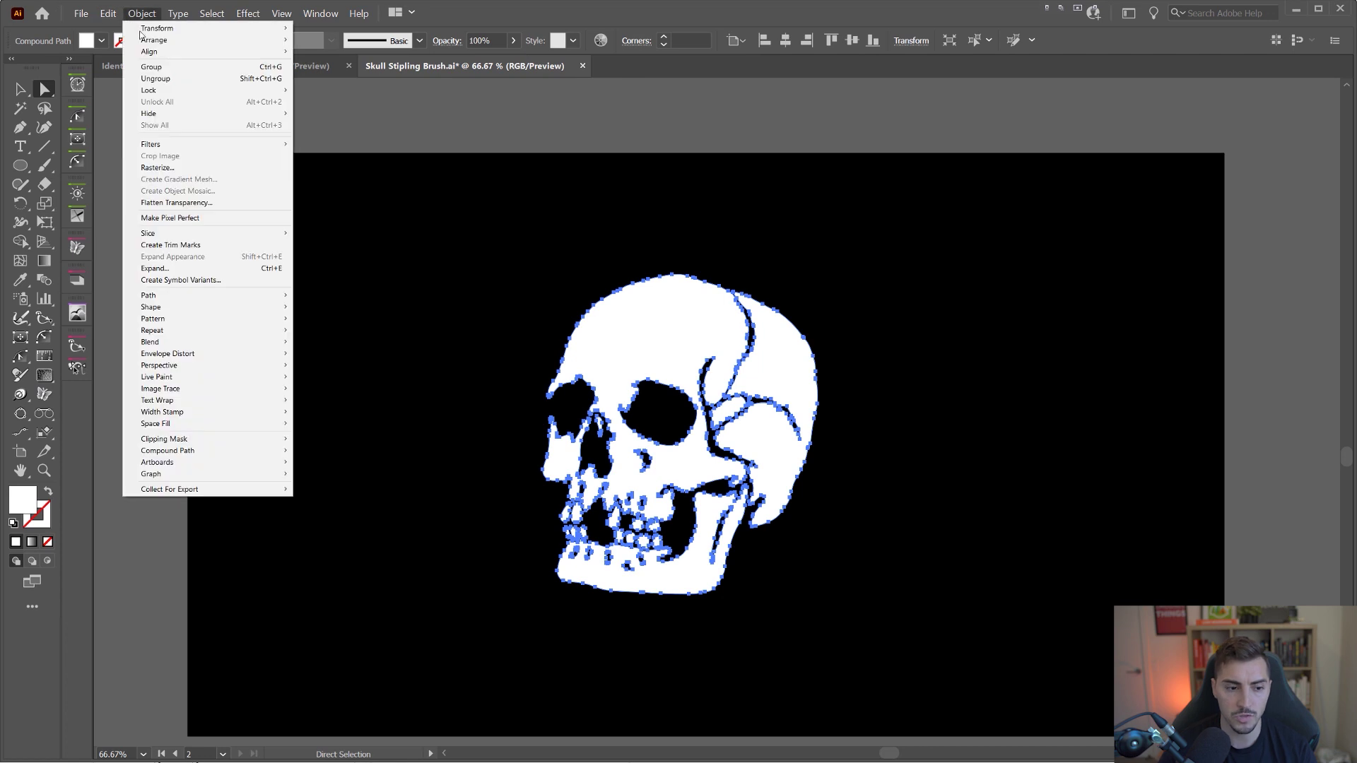
mouse_move(274, 452)
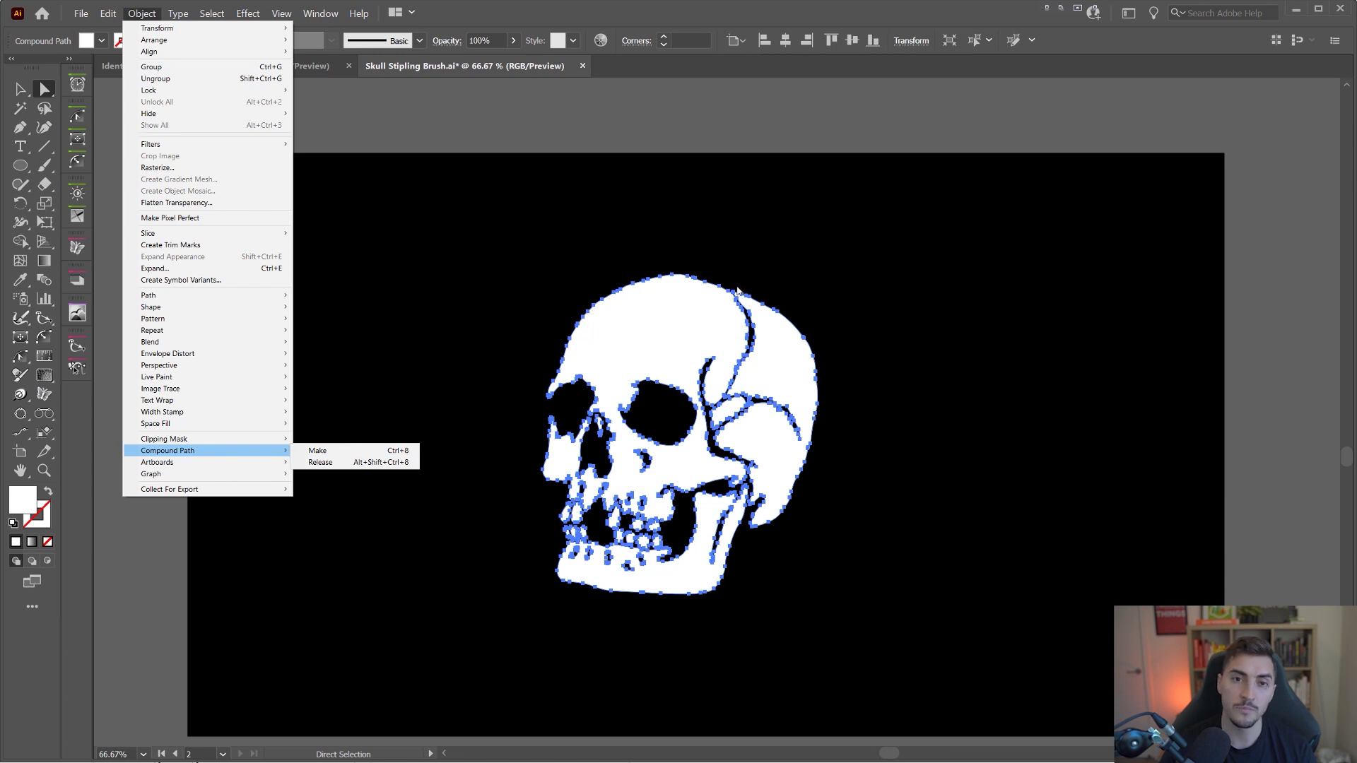
click(839, 260)
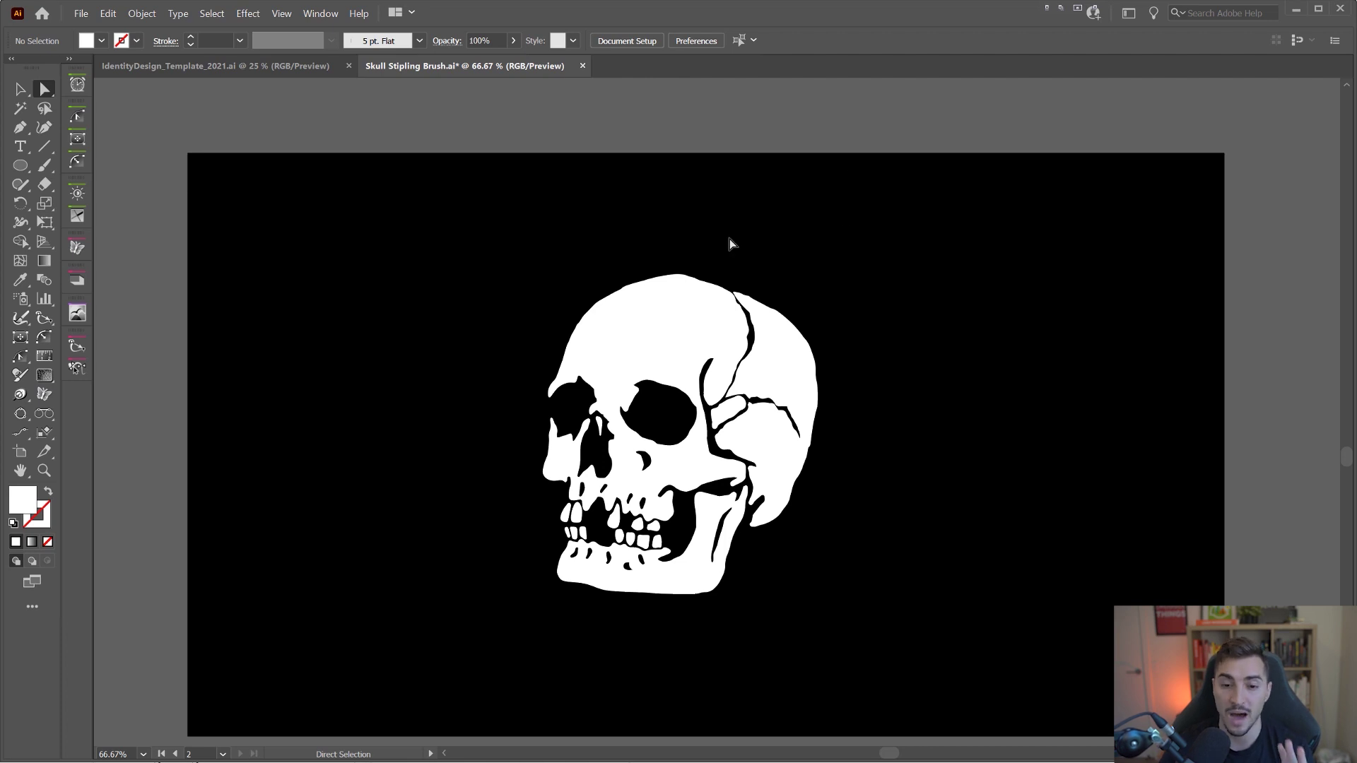
- Bring the Brushes panel beside the skull and pick the grainy stipple spray brush
mouse_move(1356, 424)
mouse_down()
mouse_move(1088, 413)
mouse_move(970, 361)
mouse_move(994, 356)
mouse_move(1084, 395)
mouse_up()
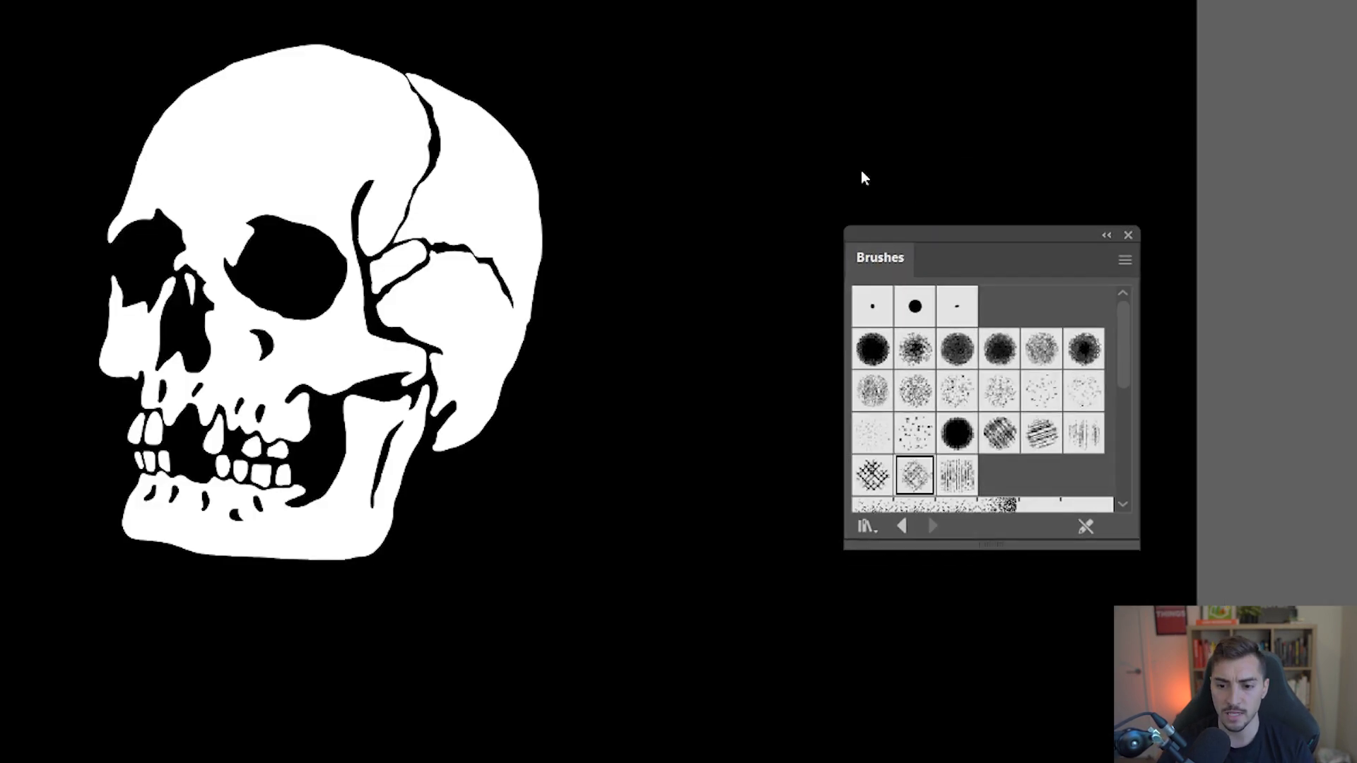
drag(861, 171, 644, 117)
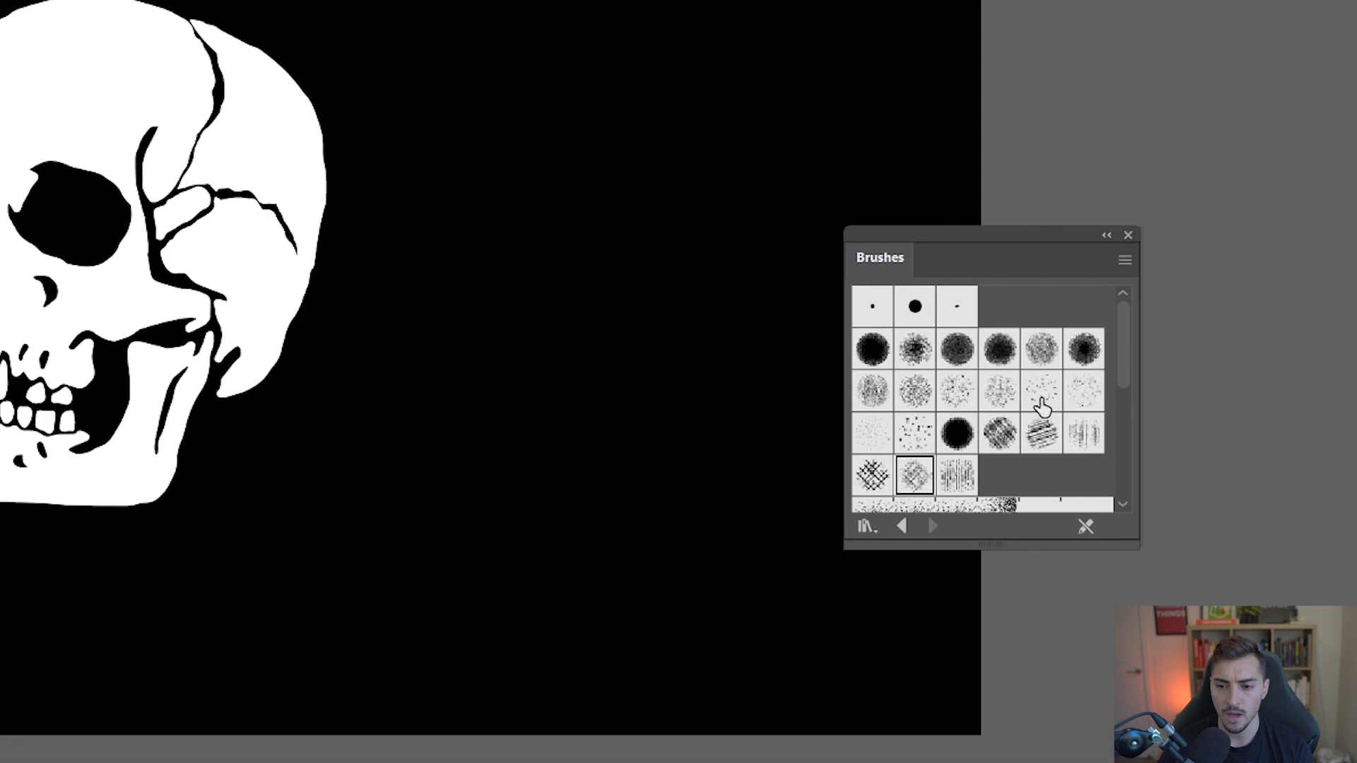
click(1042, 355)
drag(985, 232, 1105, 252)
- Paint a grainy test stroke down the artboard, then select and delete it
drag(586, 14, 591, 521)
scroll(583, 152, up, 4)
scroll(607, 131, down, 3)
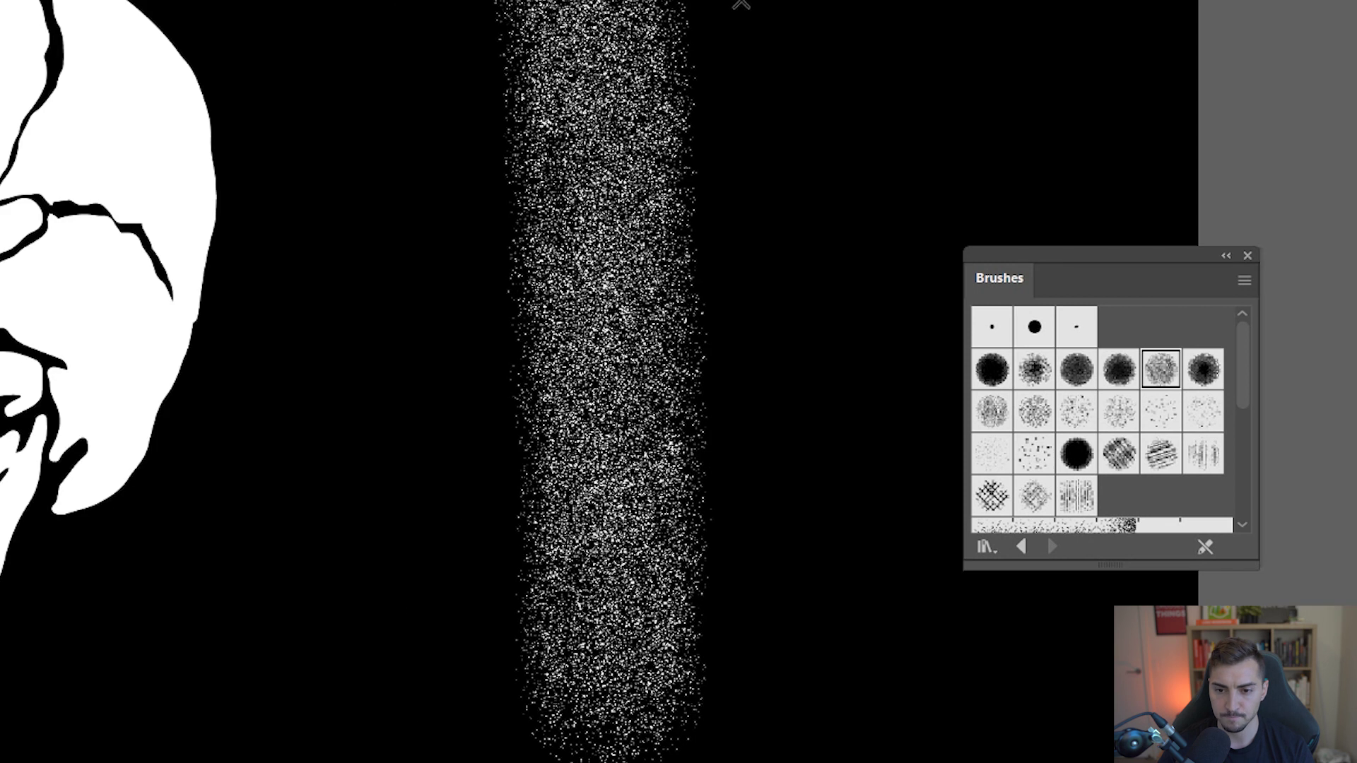
drag(745, 2, 515, 128)
key(Delete)
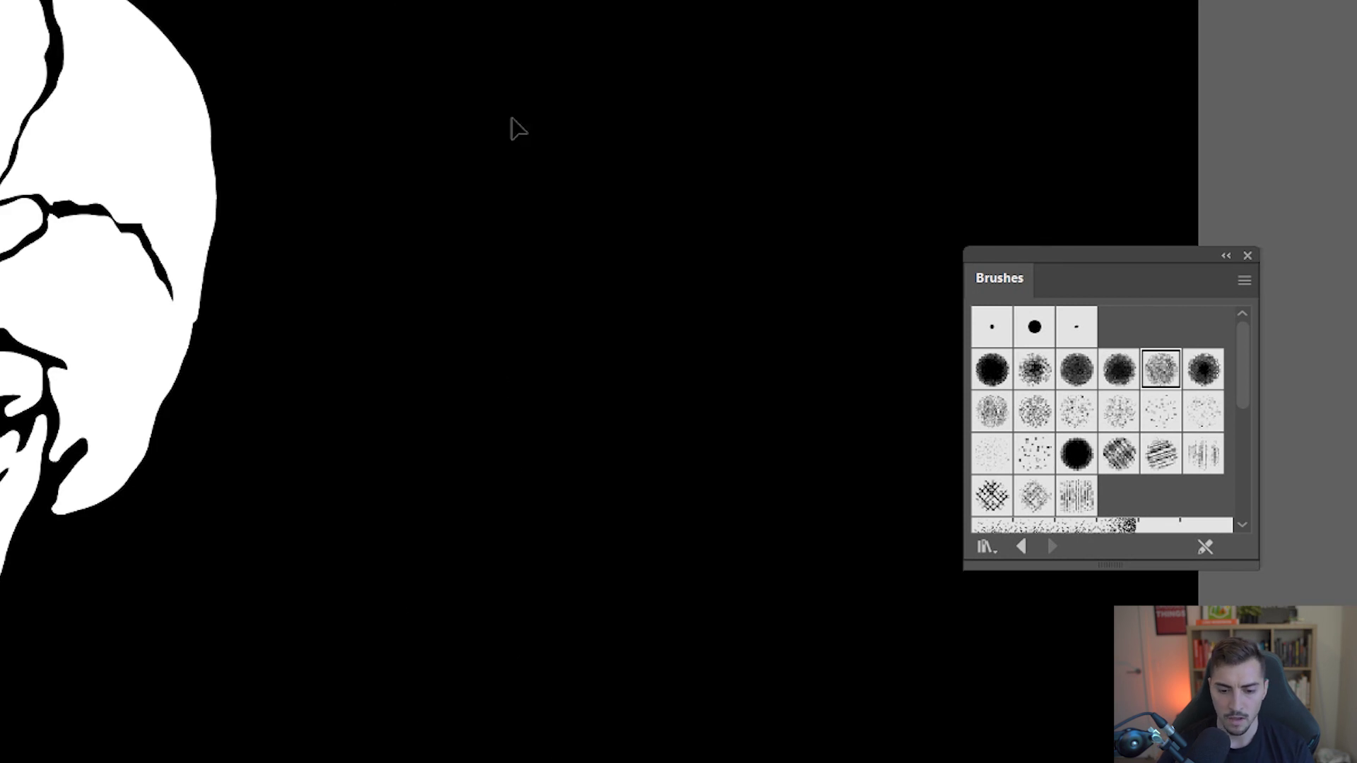
- Float the Layers panel over the canvas, close the Stroke panel, and select the white skull
key(F7)
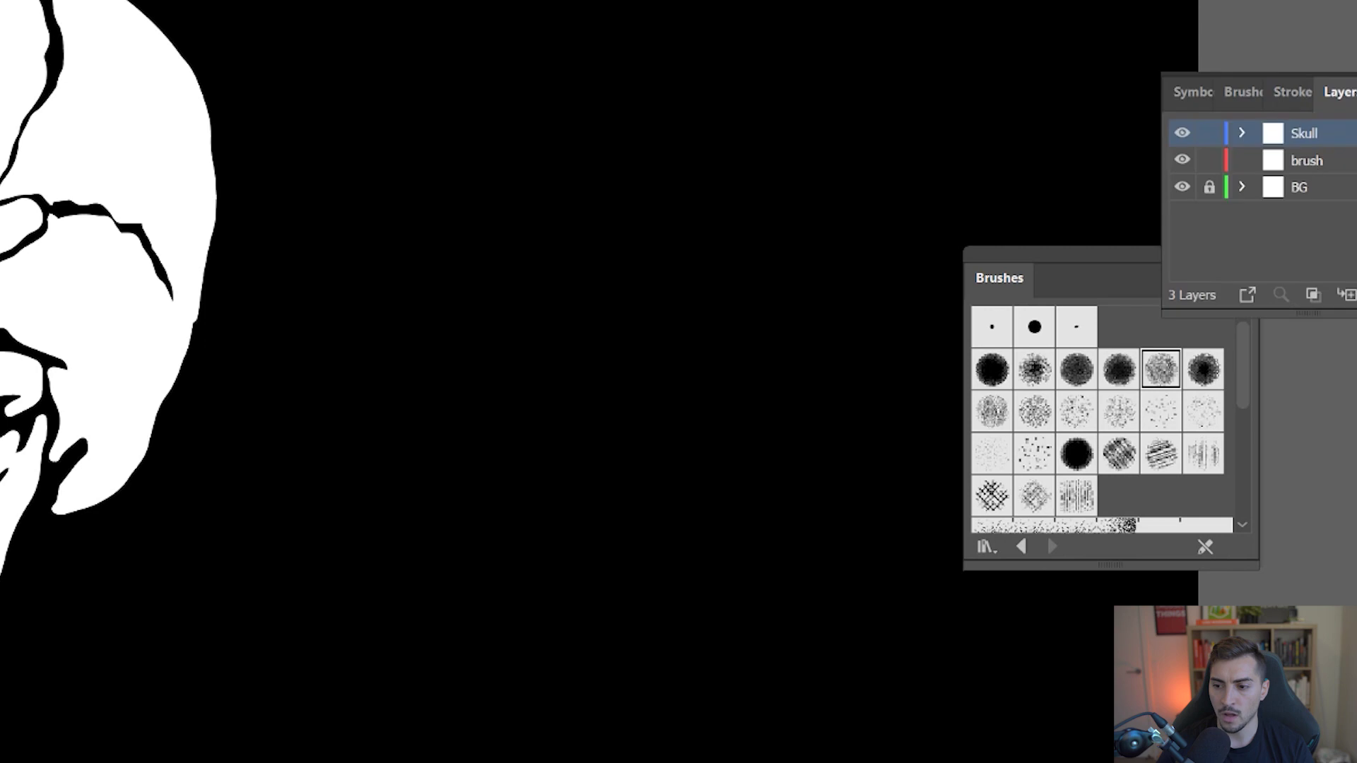
drag(1334, 96, 506, 79)
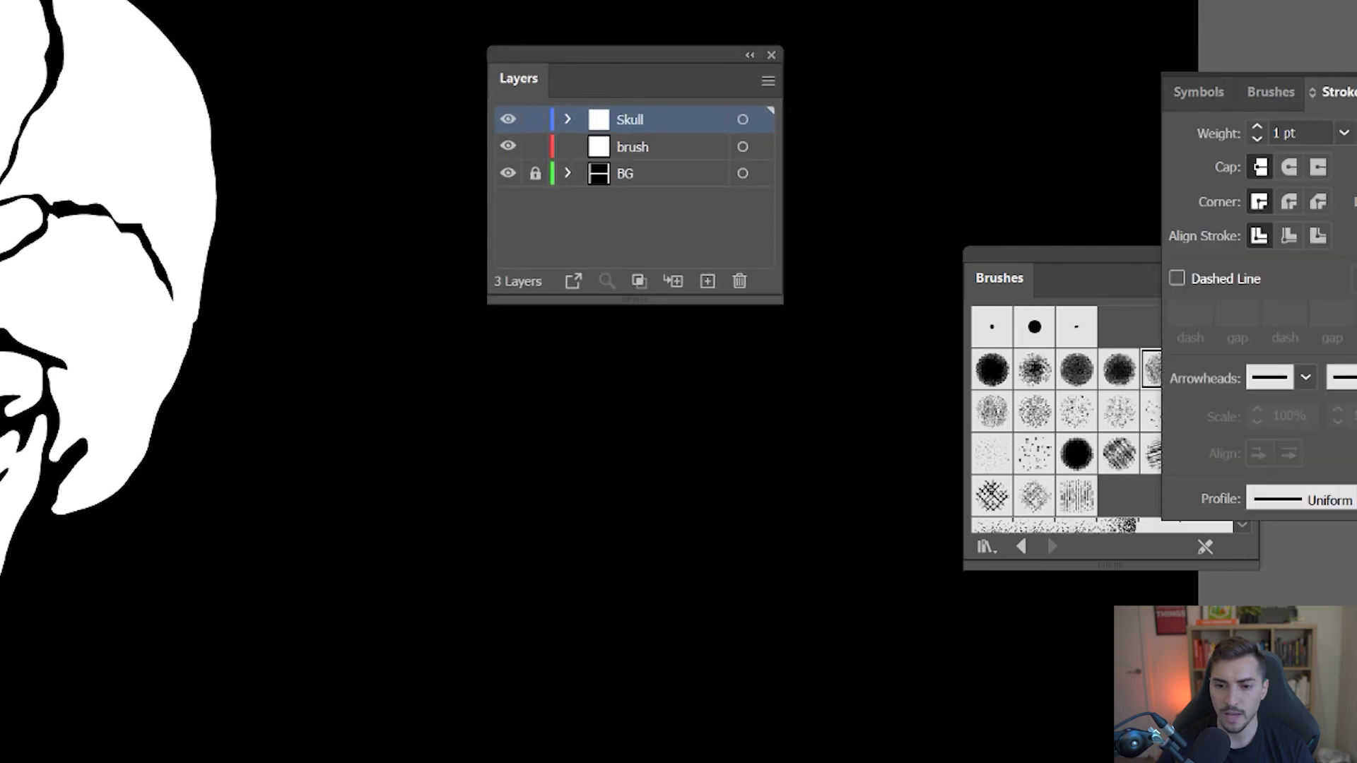
click(1353, 170)
click(120, 289)
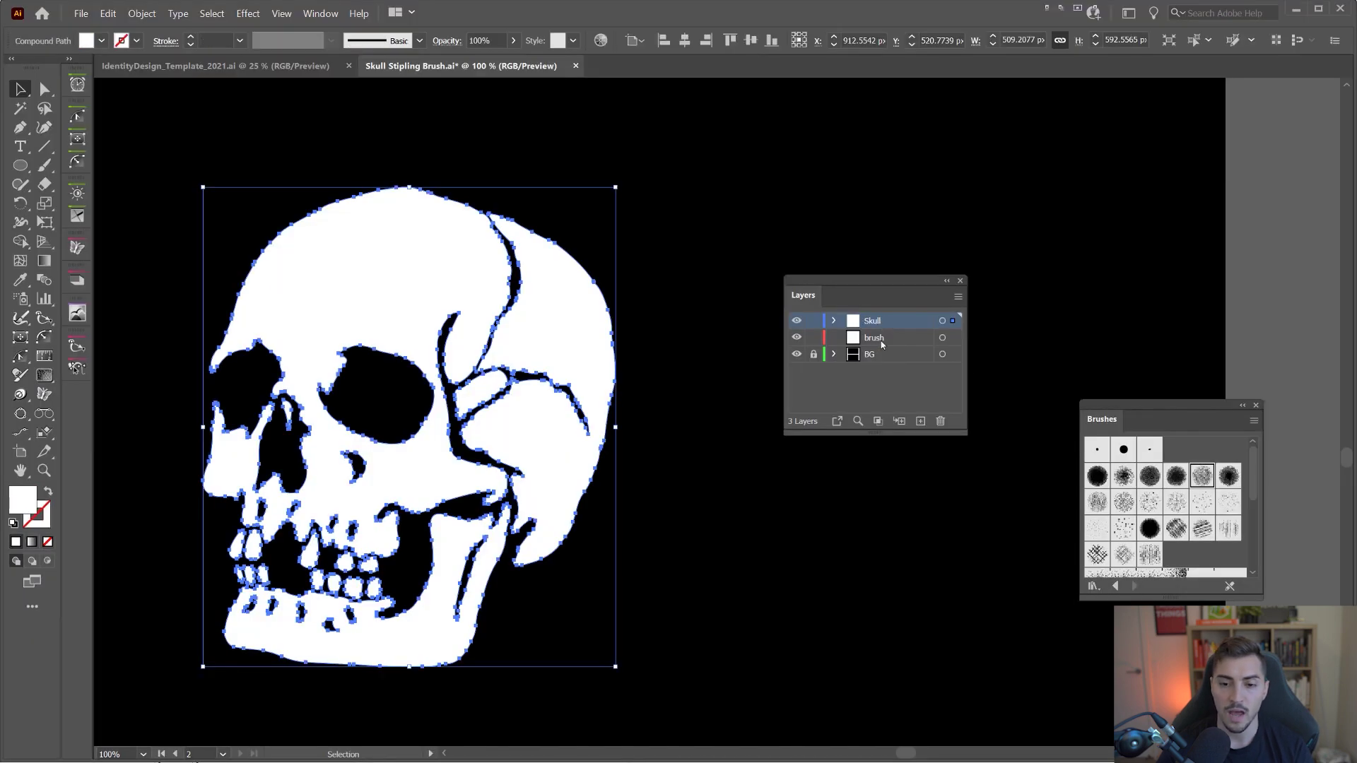
- Make the brush layer active and move the skull about 140 px to the right
click(885, 355)
click(896, 341)
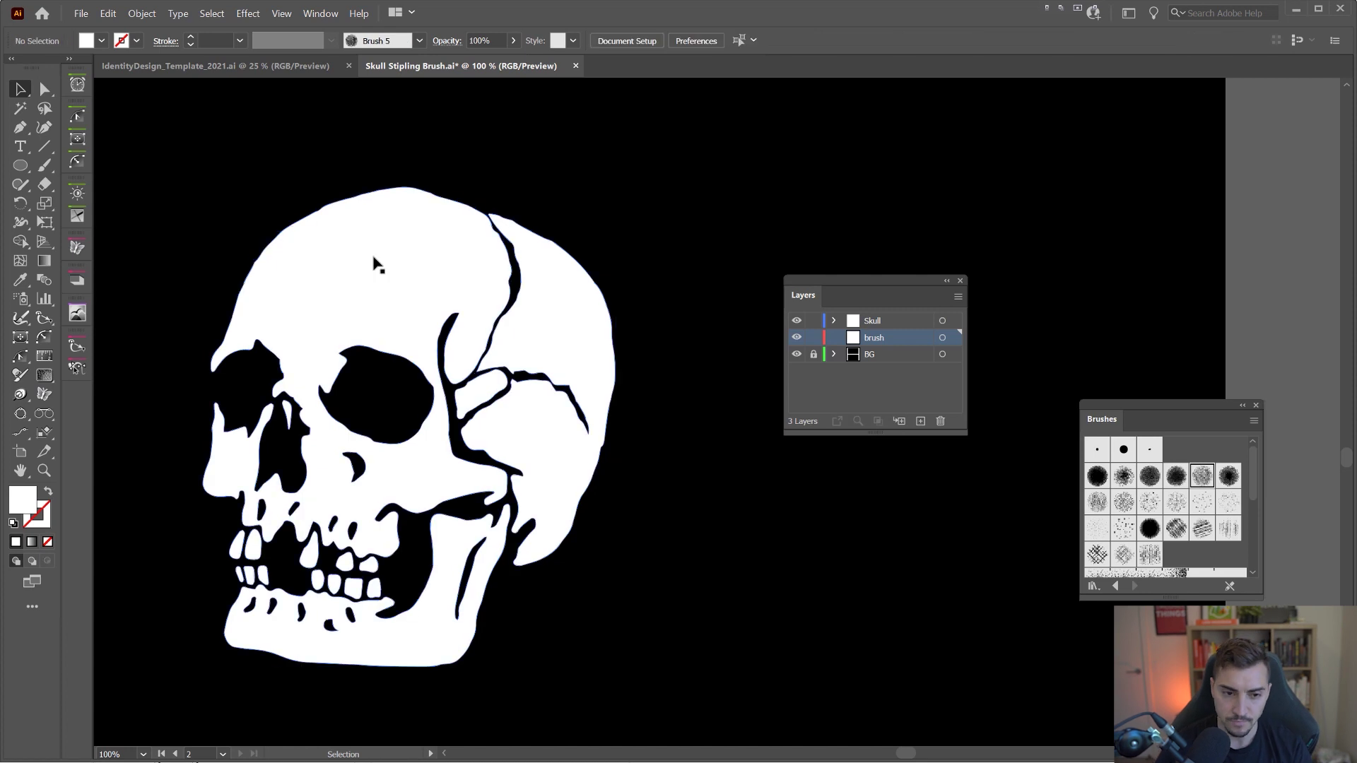
drag(405, 263, 505, 257)
- Recentre the view on the skull and reselect its compound path
drag(589, 201, 643, 199)
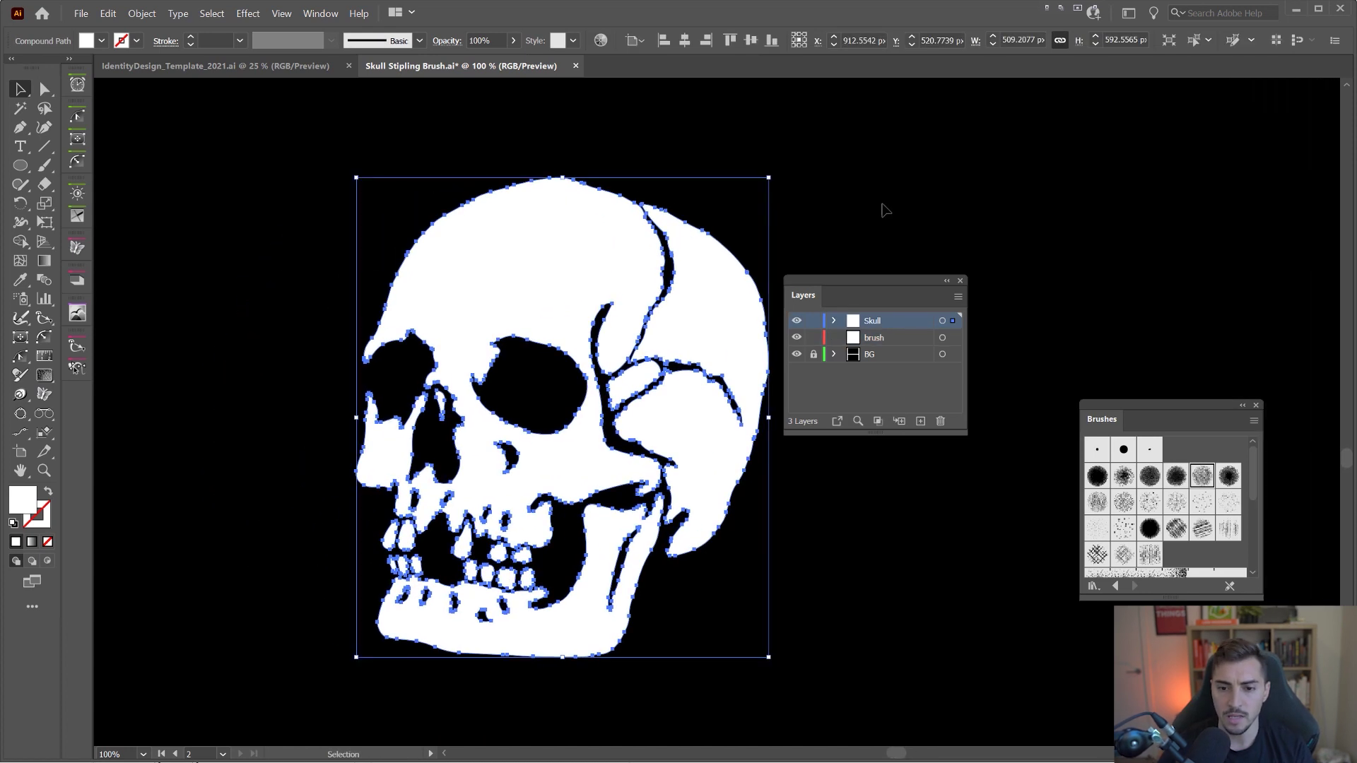
drag(900, 285, 1191, 248)
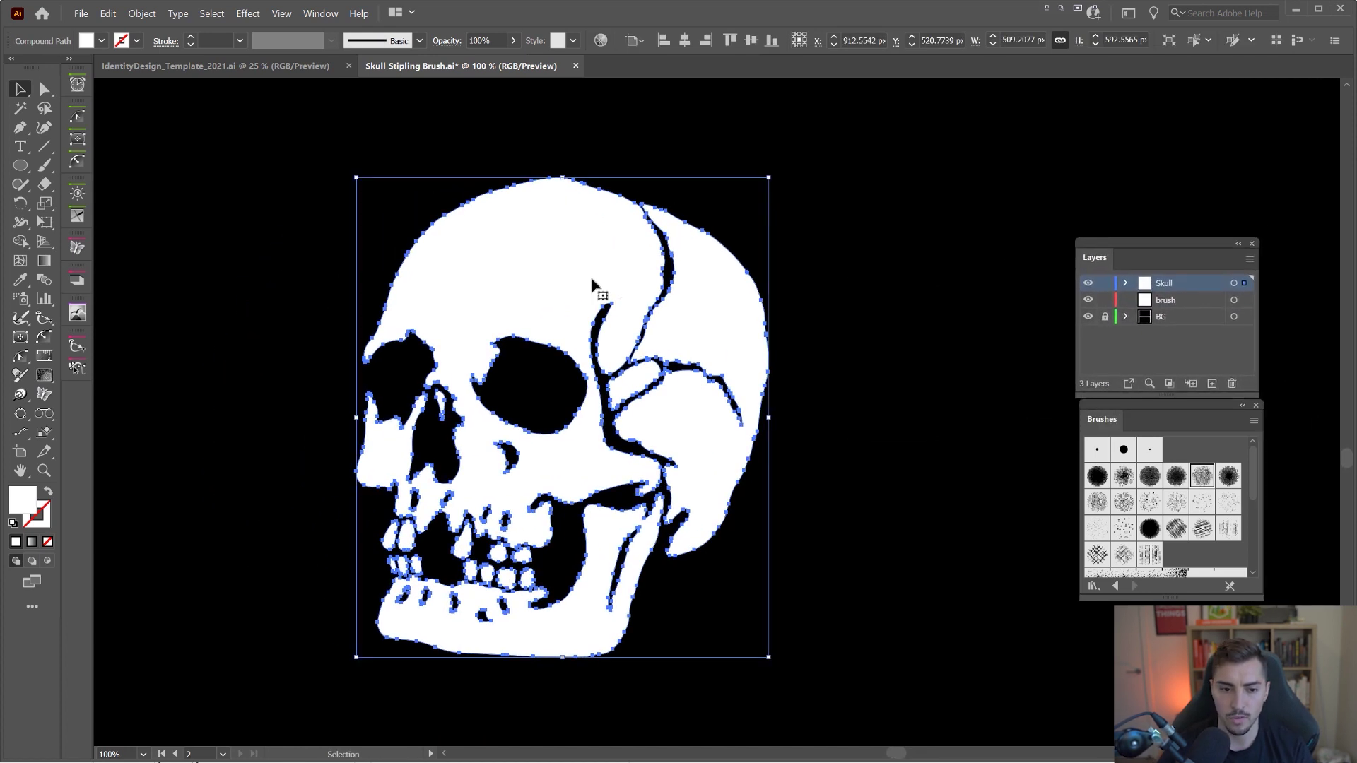
drag(546, 253, 661, 236)
click(889, 161)
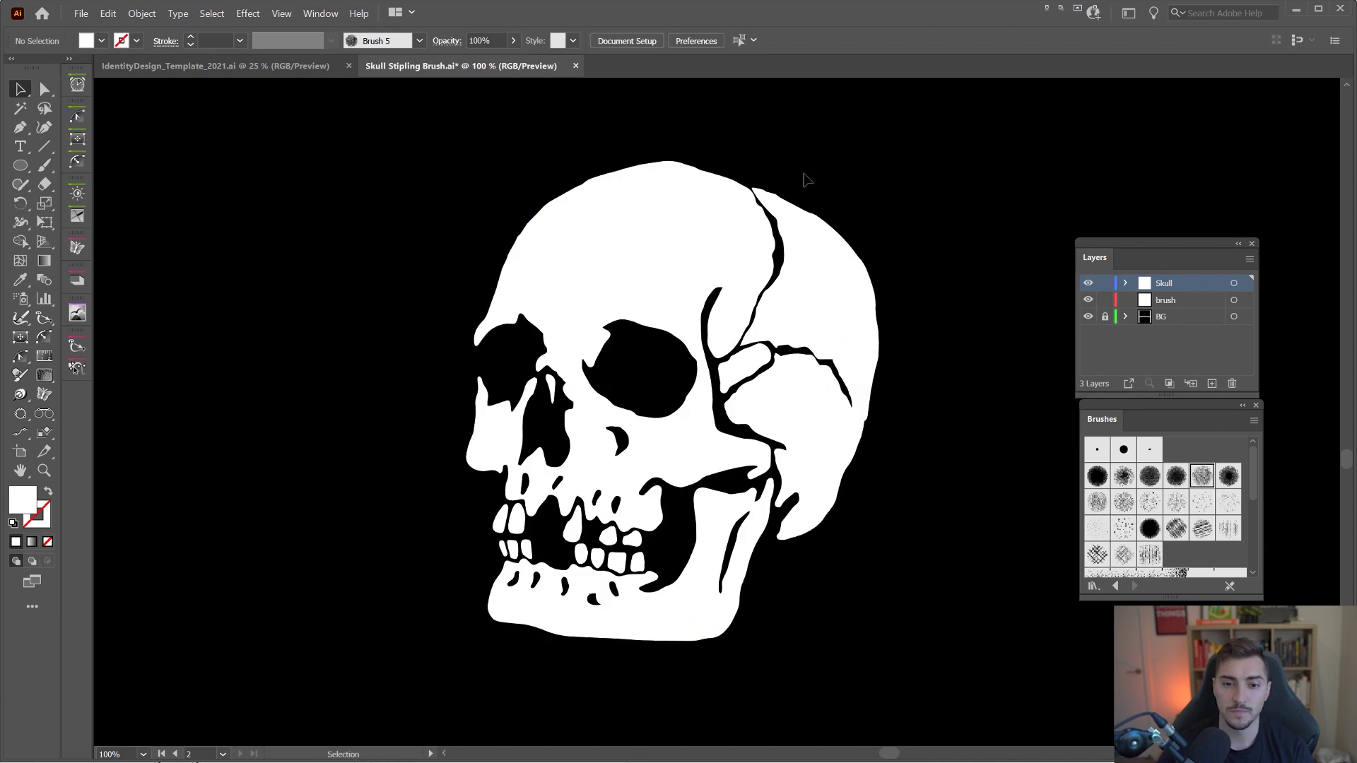
click(778, 223)
- Swap the skull's fill and stroke to make a white outline, then target the brush layer
key(shift+x)
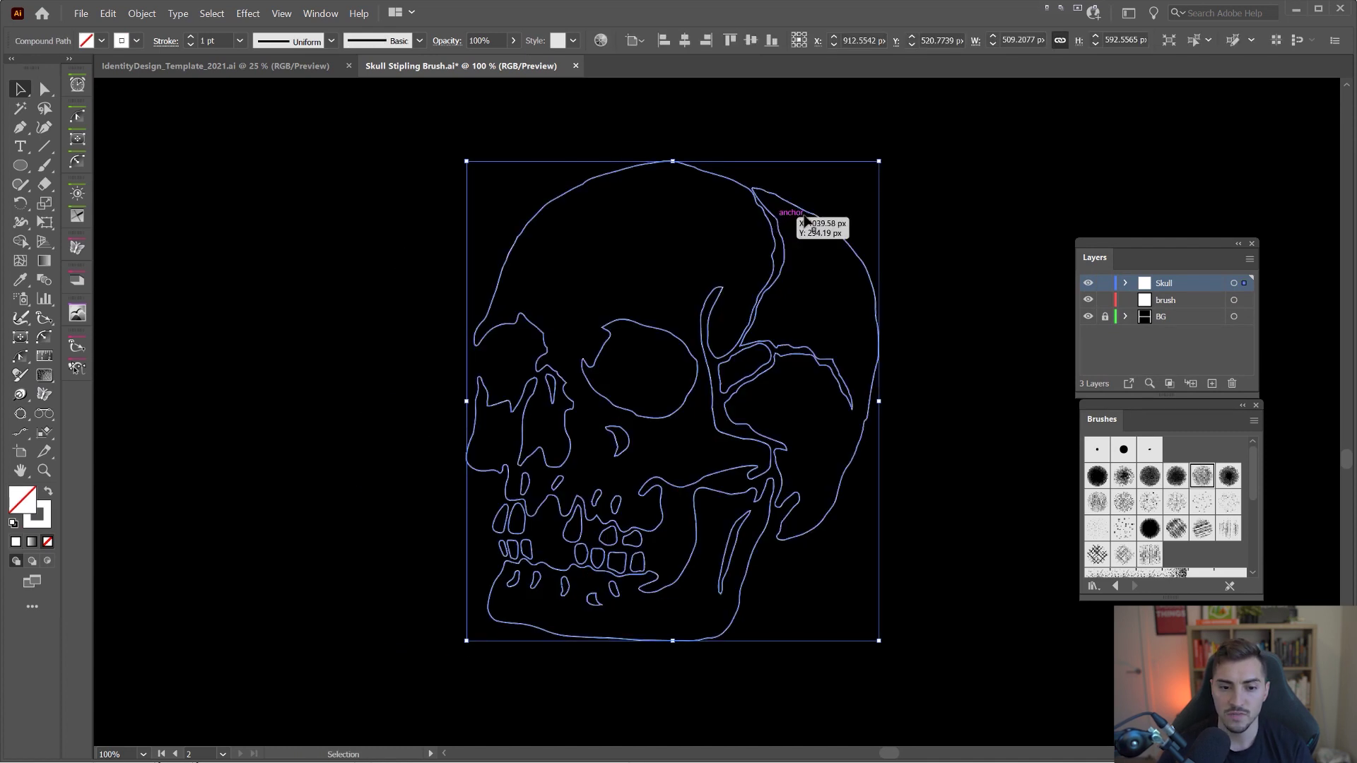
click(902, 190)
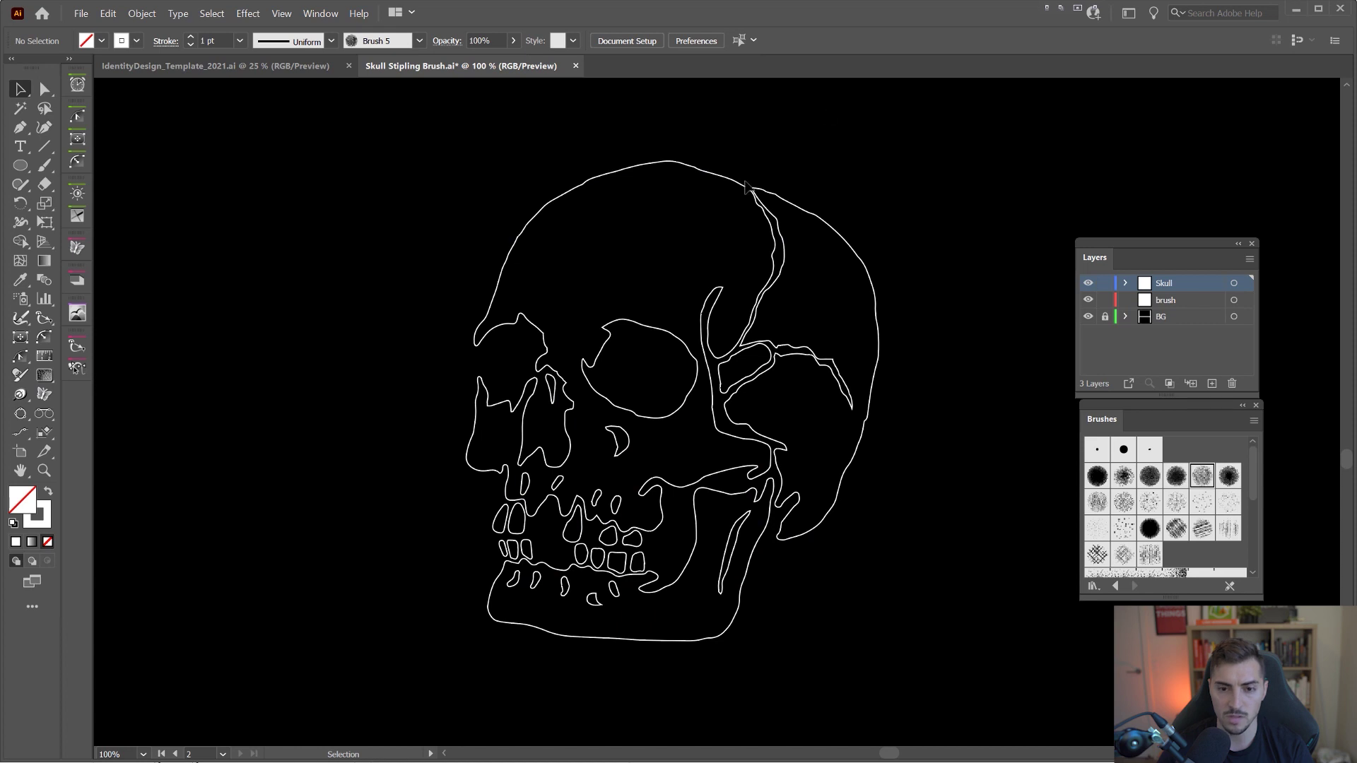
key(ctrl+a)
click(1189, 297)
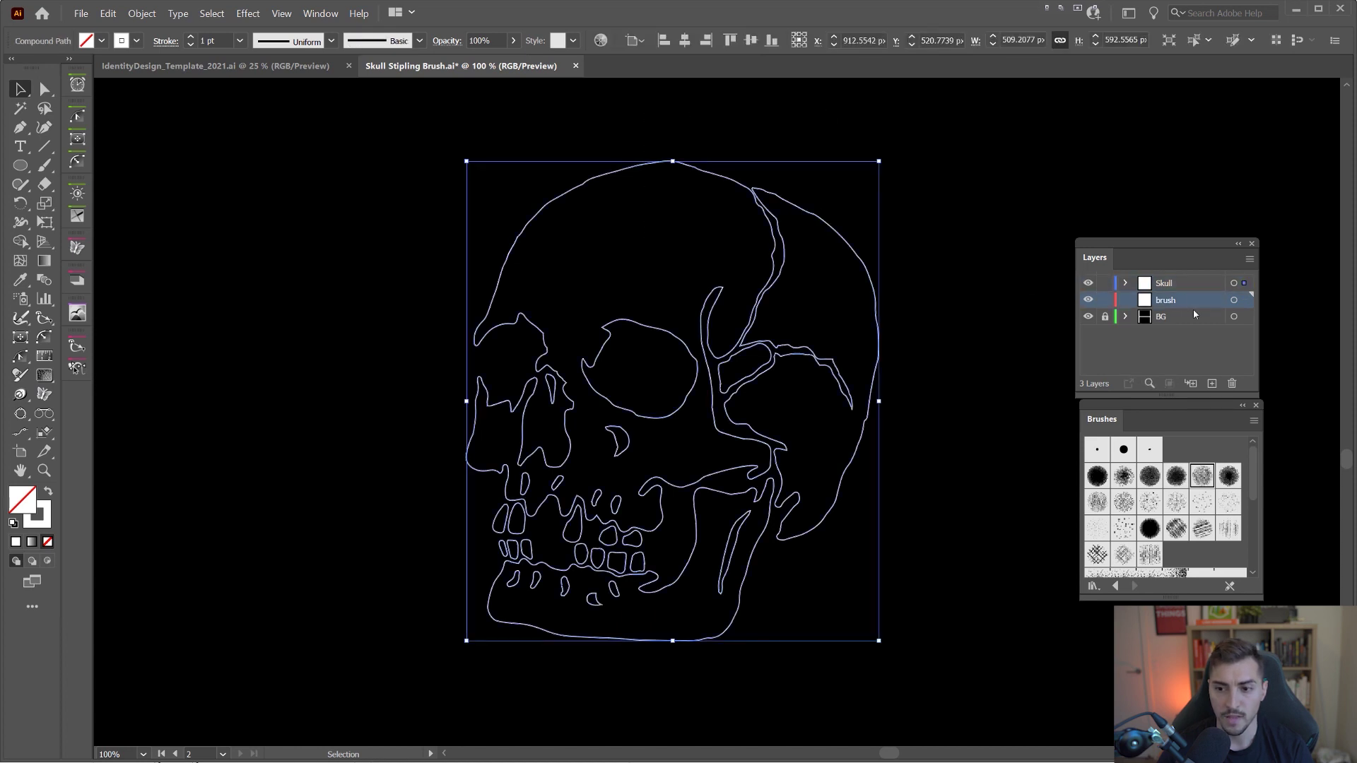
key(ctrl+shift+a)
- Paint the first stipple strokes along the skull's crown and right jaw
key(b)
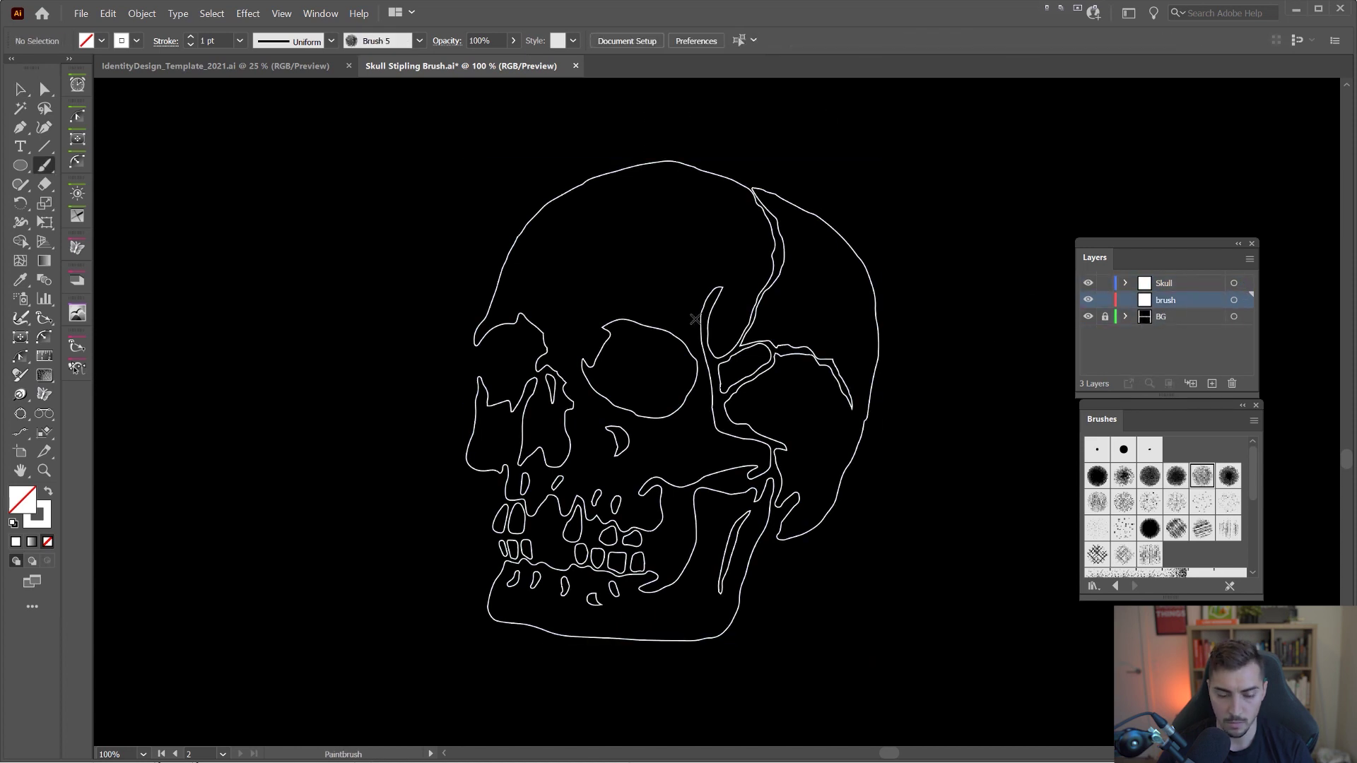
mouse_move(558, 185)
mouse_down()
mouse_move(712, 167)
mouse_move(831, 234)
mouse_up()
drag(822, 503, 790, 533)
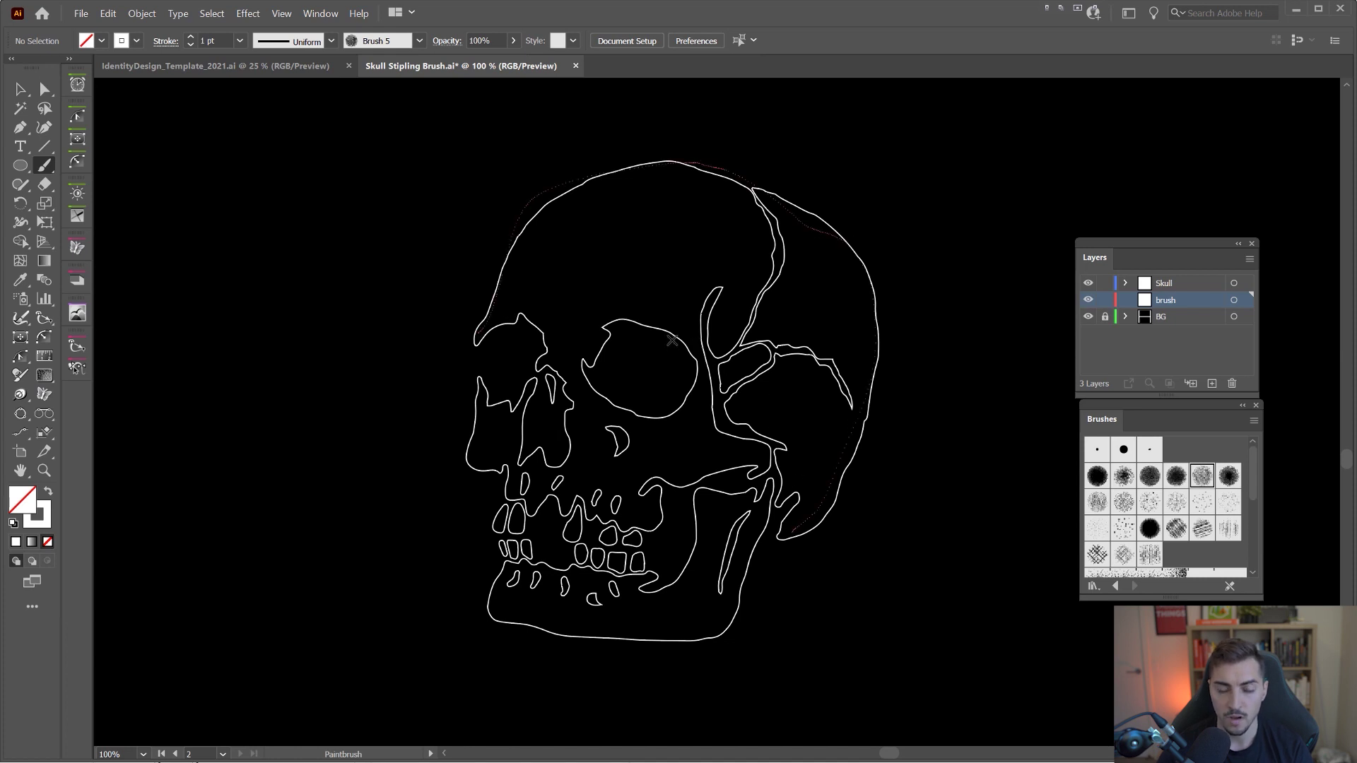
scroll(588, 314, up, 1)
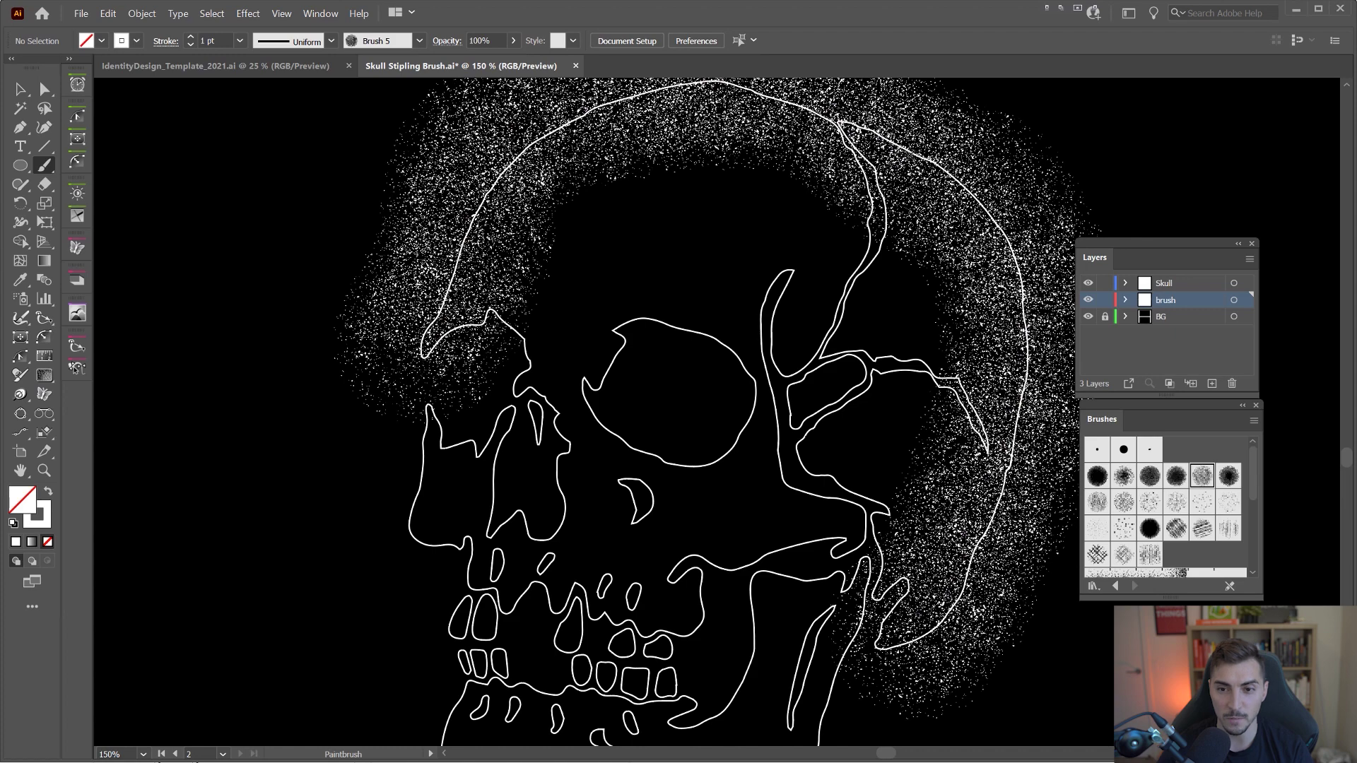
drag(869, 134, 854, 206)
- Thin the stipple stroke weight to 0.5 pt
key(v)
click(541, 177)
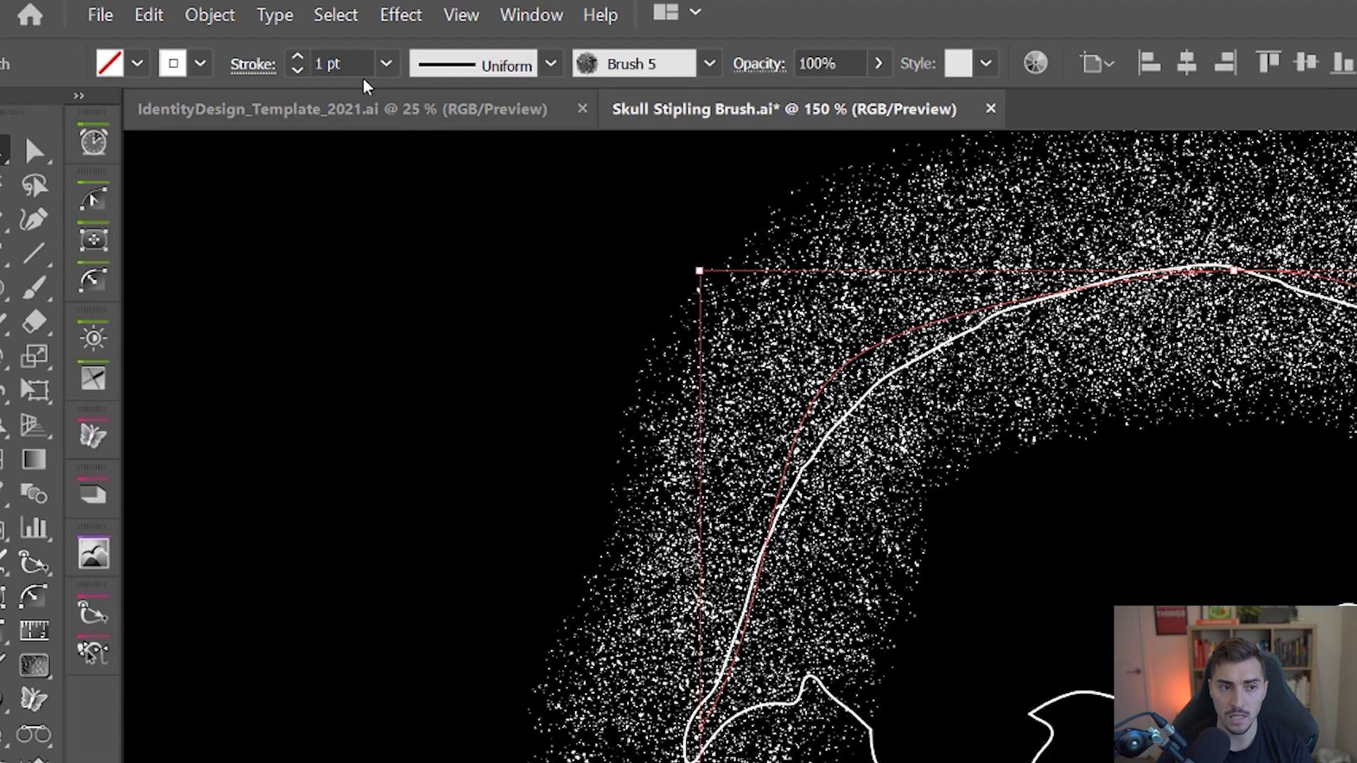
click(239, 40)
click(262, 78)
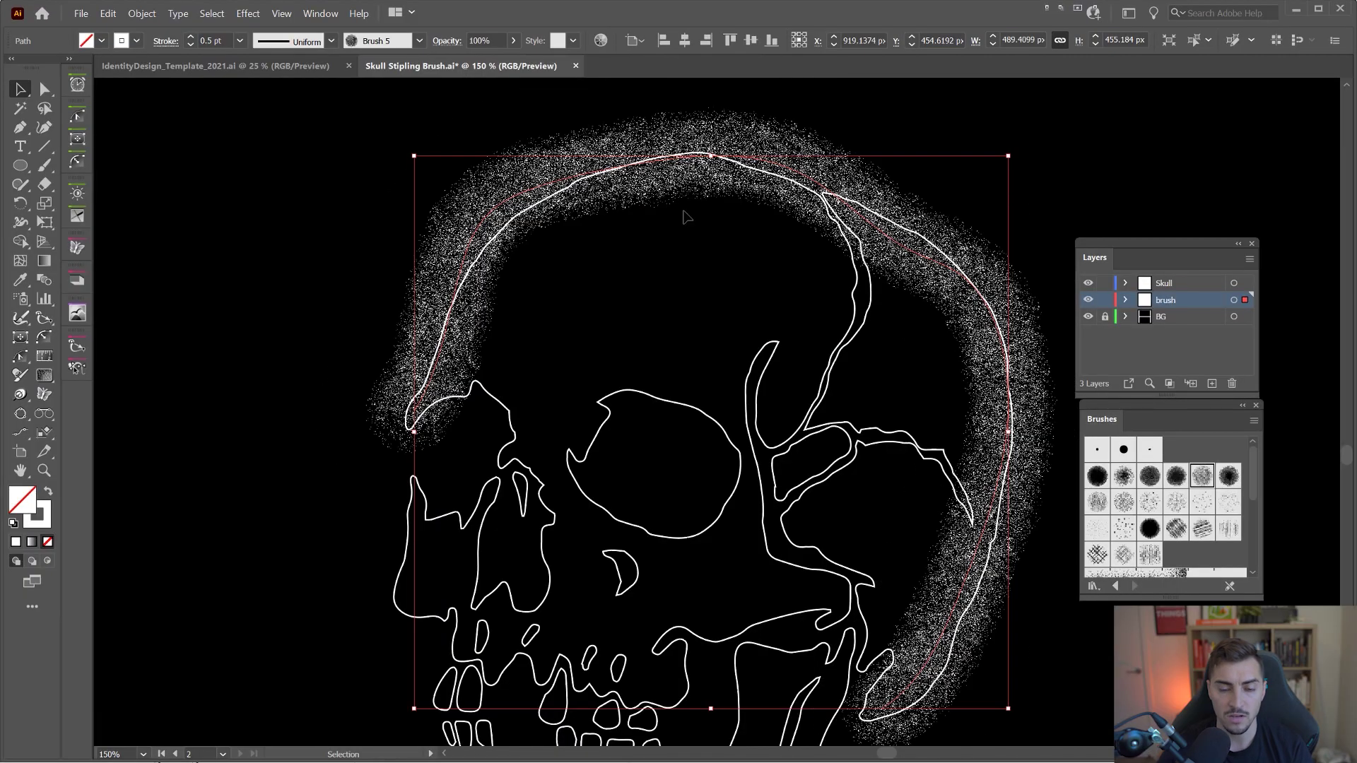
scroll(525, 249, up, 3)
scroll(453, 247, down, 1)
scroll(456, 244, down, 3)
scroll(575, 332, down, 1)
- Paint stipple strokes around the left brow and cheek, top and right side, lower jaw and cheekbone
key(b)
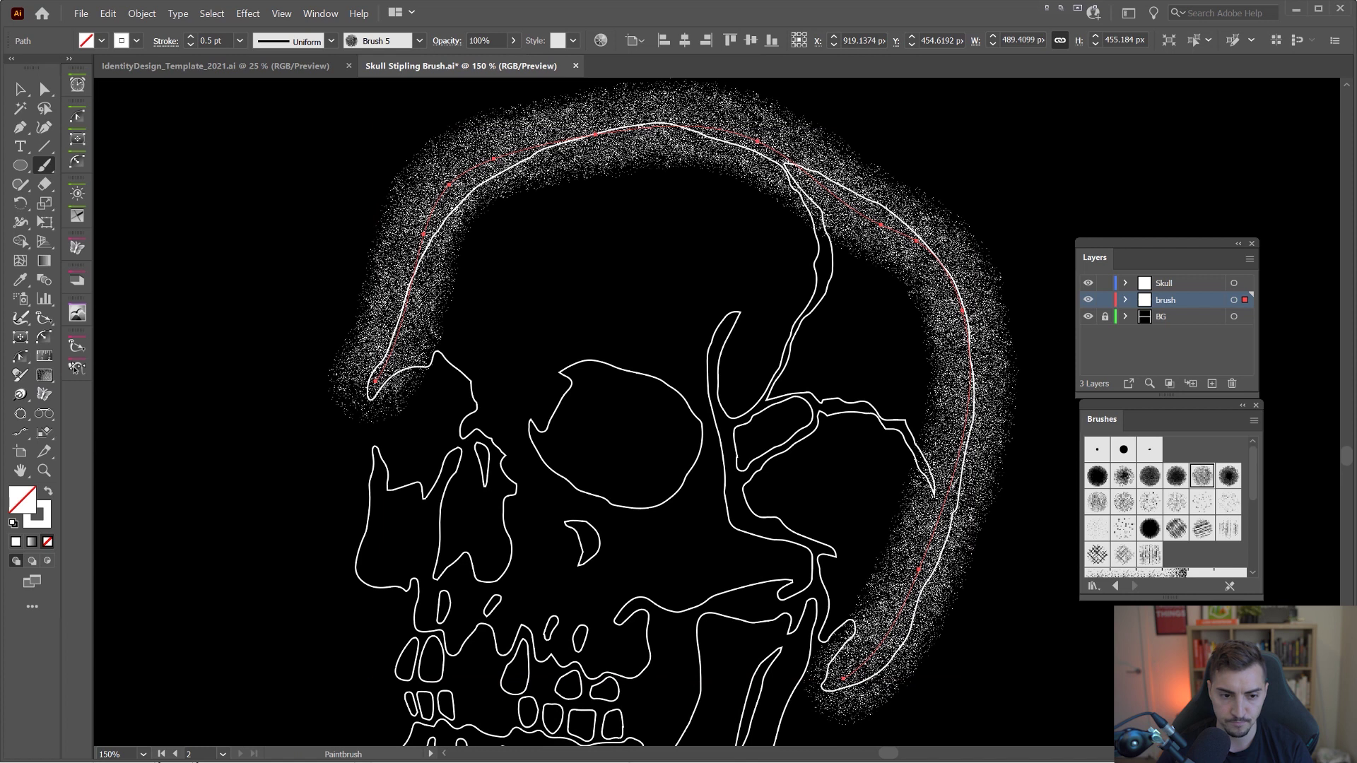
mouse_move(403, 357)
mouse_down()
mouse_move(509, 351)
mouse_move(490, 420)
mouse_move(530, 571)
mouse_move(398, 499)
mouse_up()
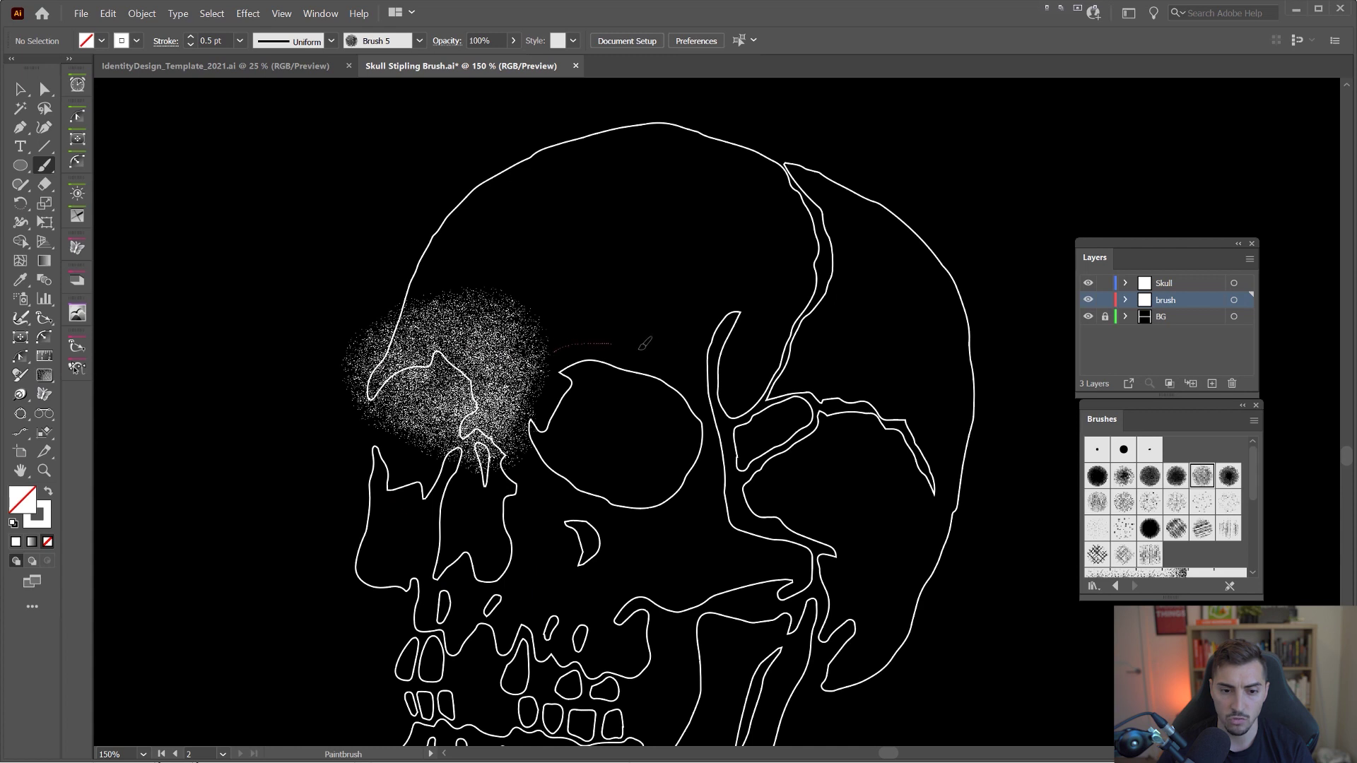
scroll(616, 481, down, 1)
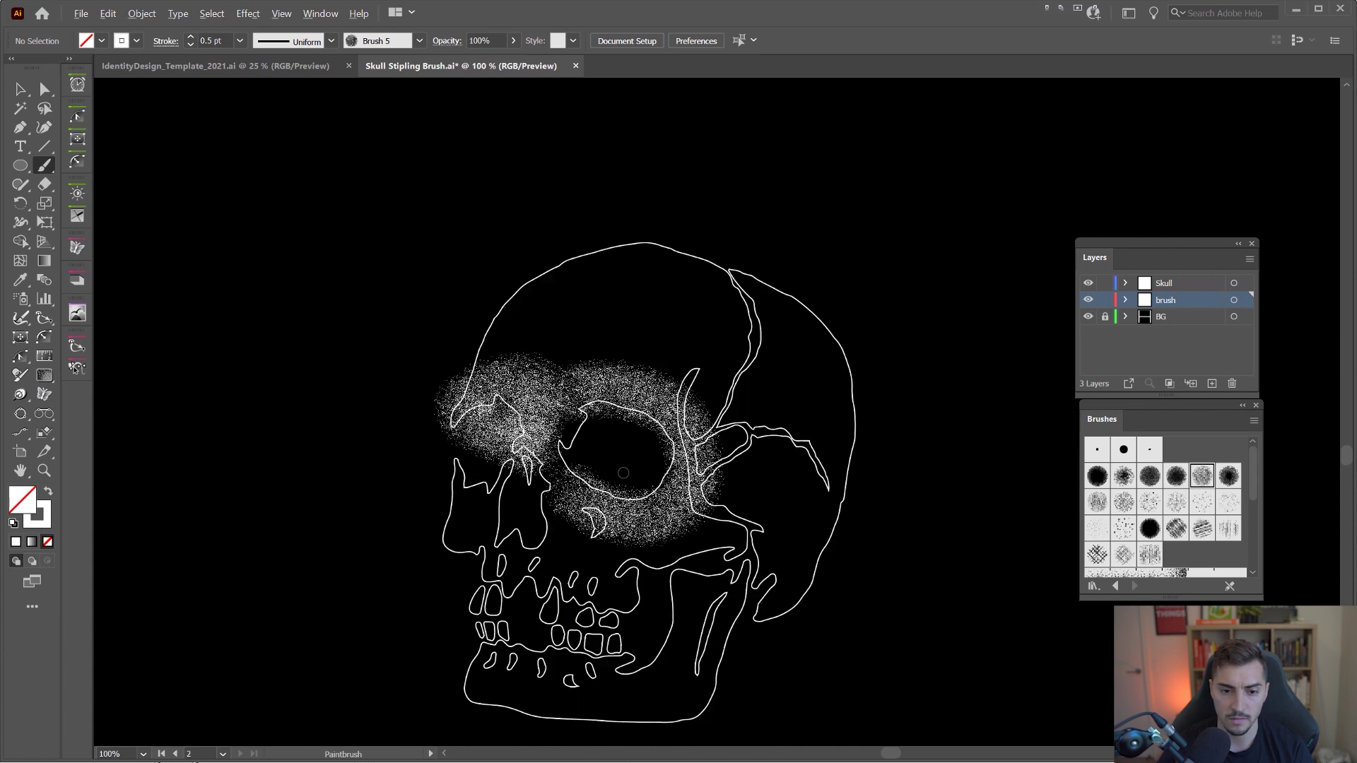
mouse_move(559, 249)
mouse_down()
mouse_move(619, 231)
mouse_move(838, 481)
mouse_up()
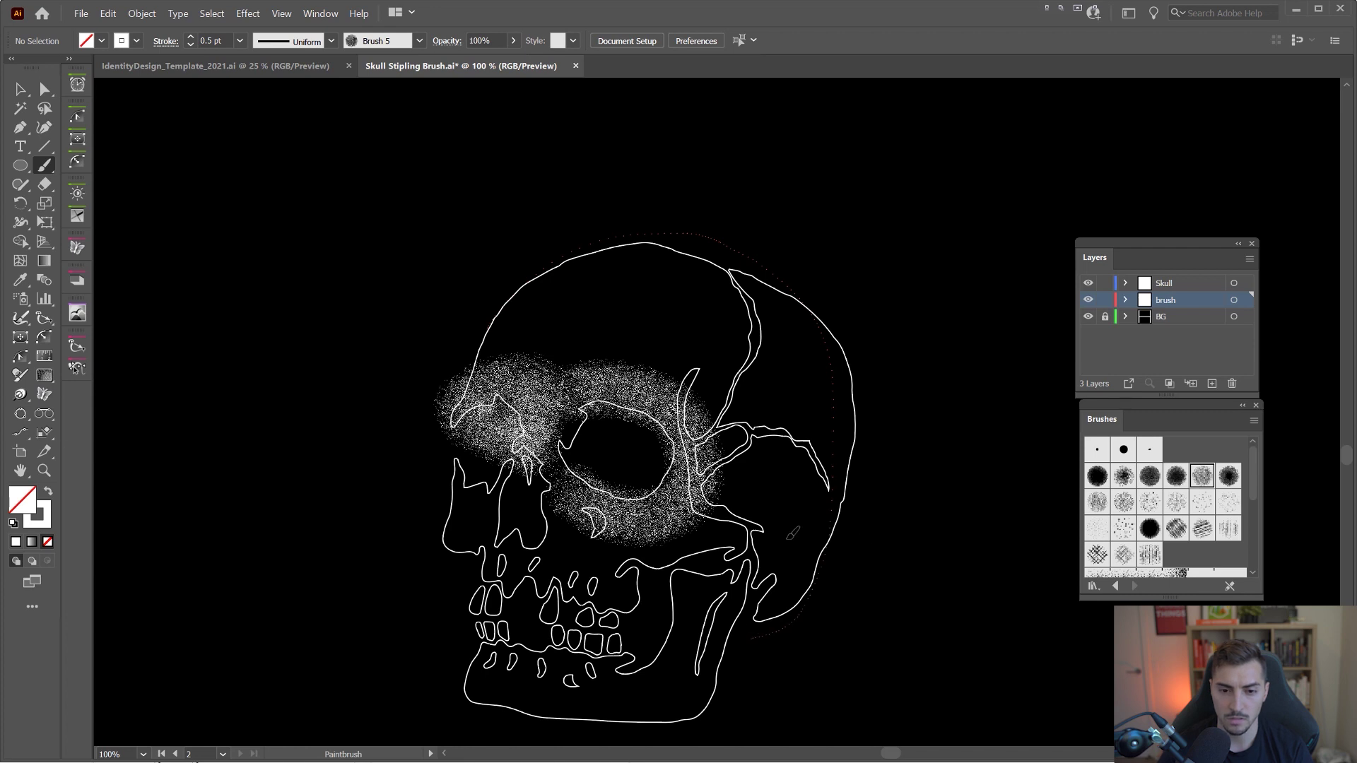
scroll(742, 396, up, 1)
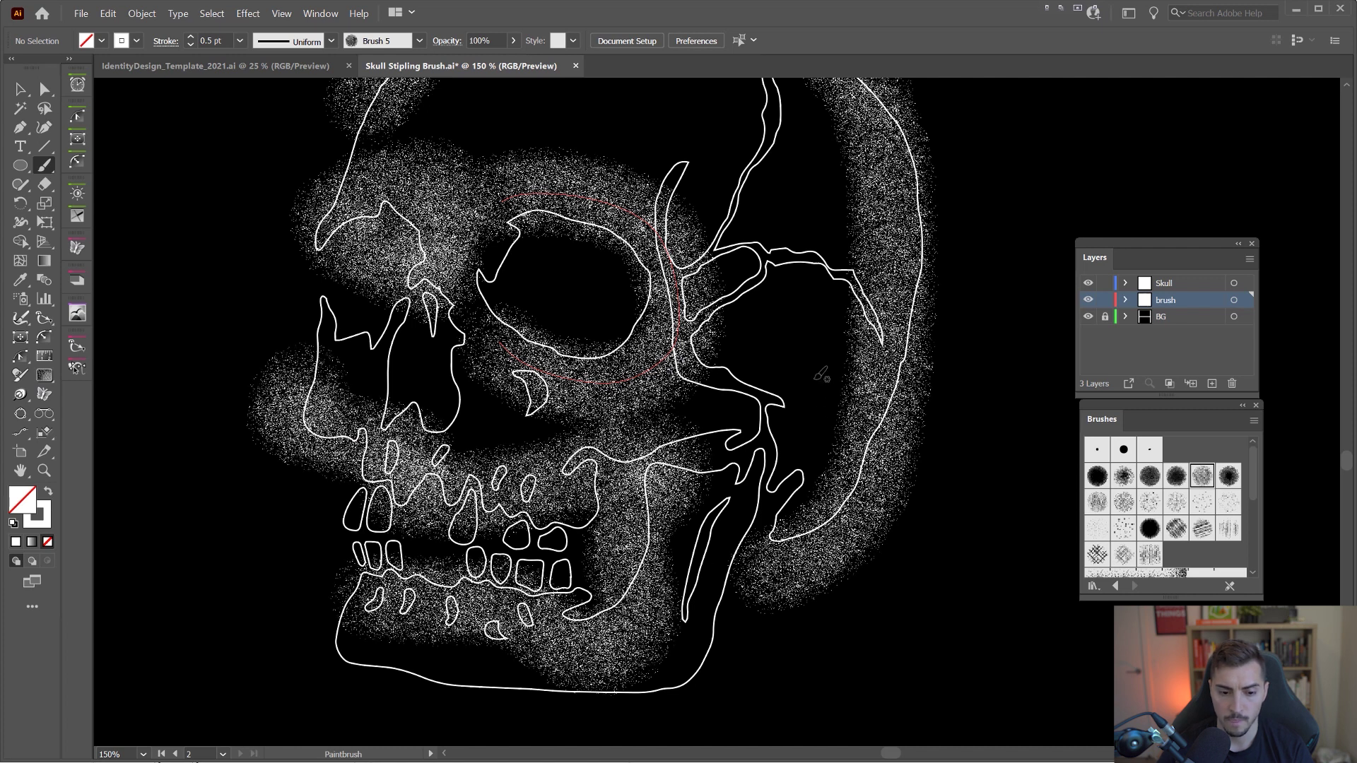
mouse_move(639, 687)
mouse_down()
mouse_move(720, 636)
mouse_move(770, 493)
mouse_up()
scroll(781, 354, up, 3)
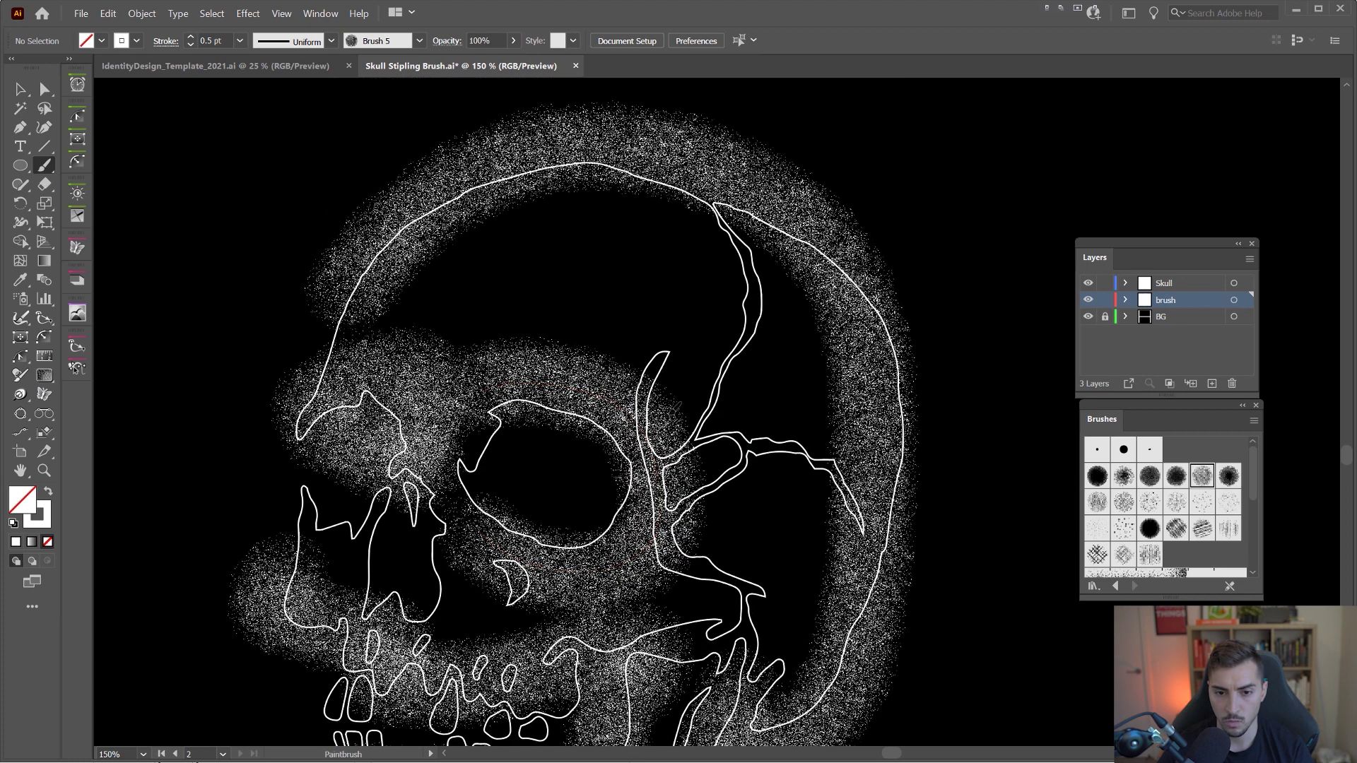
drag(738, 337, 730, 241)
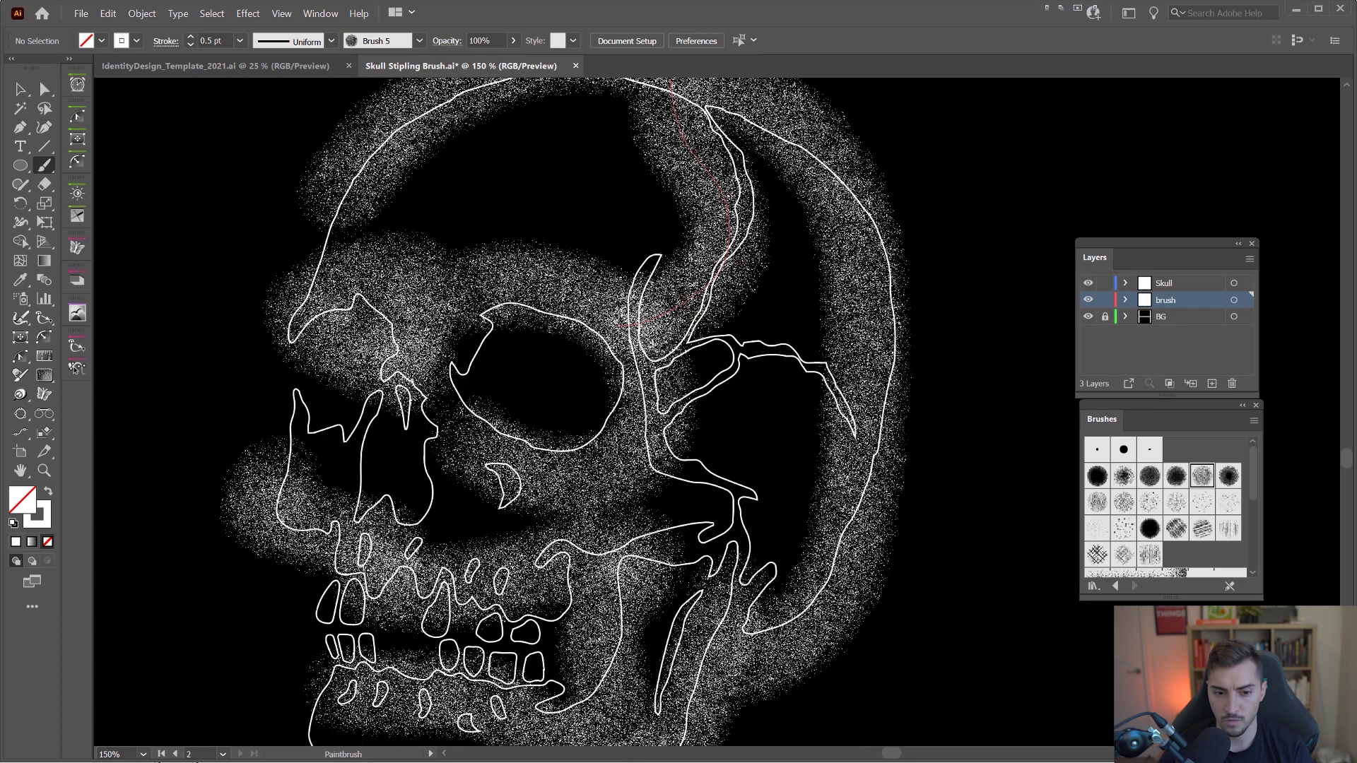
drag(820, 360, 861, 406)
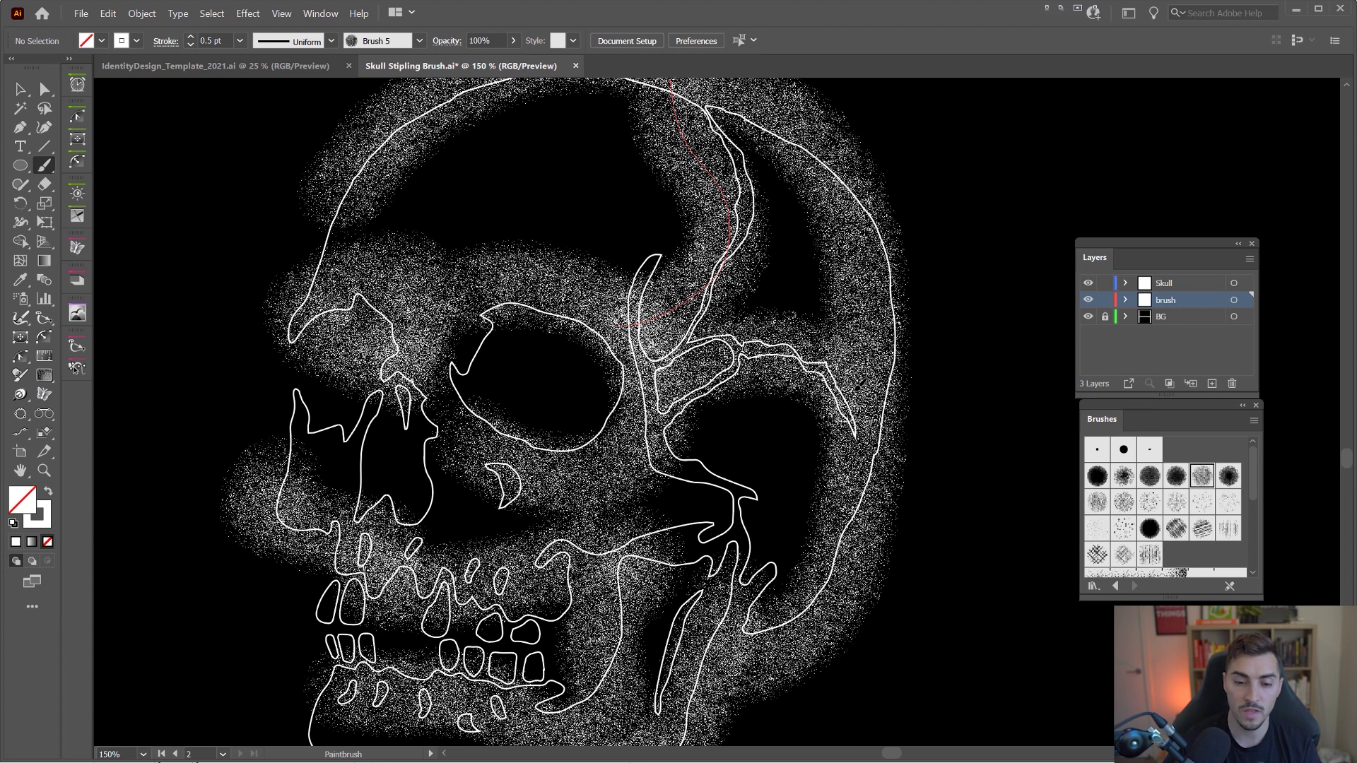
scroll(779, 407, down, 1)
- Inspect a stipple stroke and select all the art on the brush layer
key(v)
click(778, 179)
click(1006, 266)
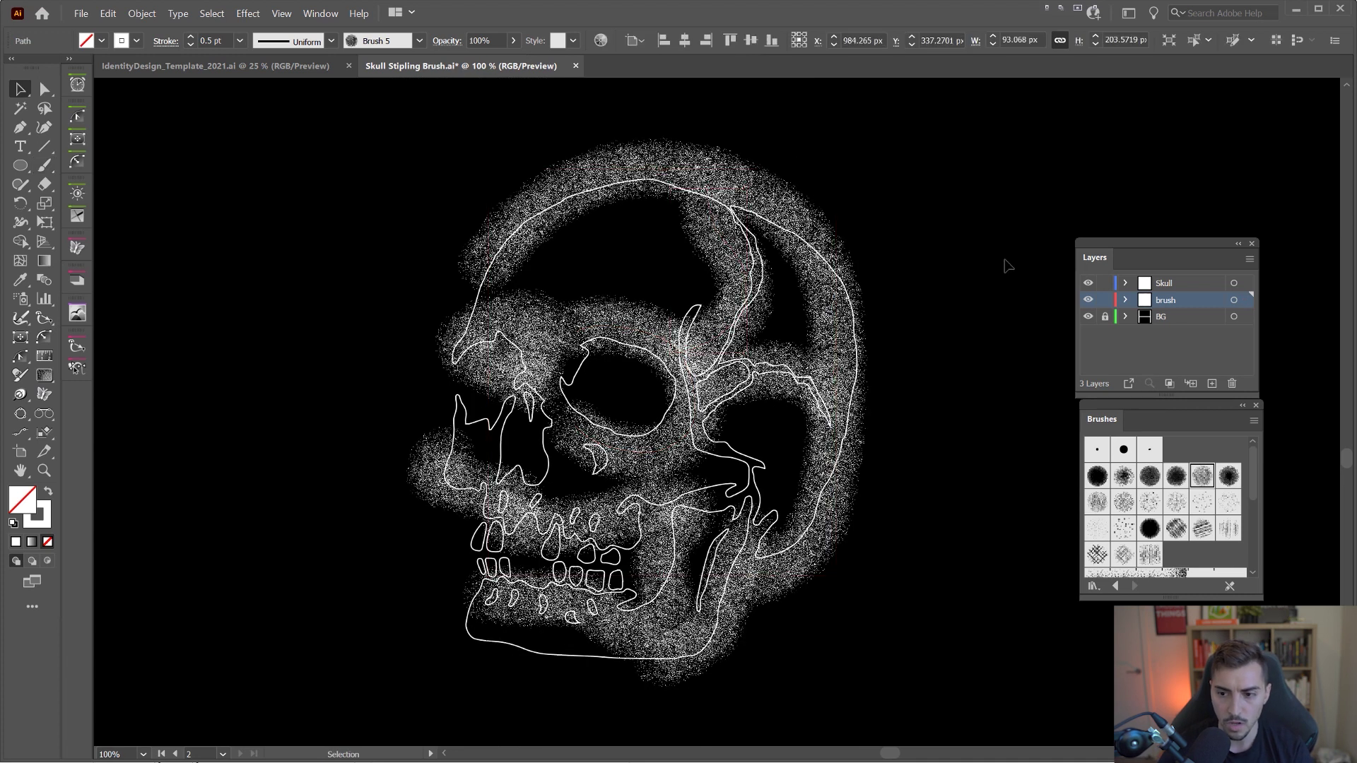
click(1246, 301)
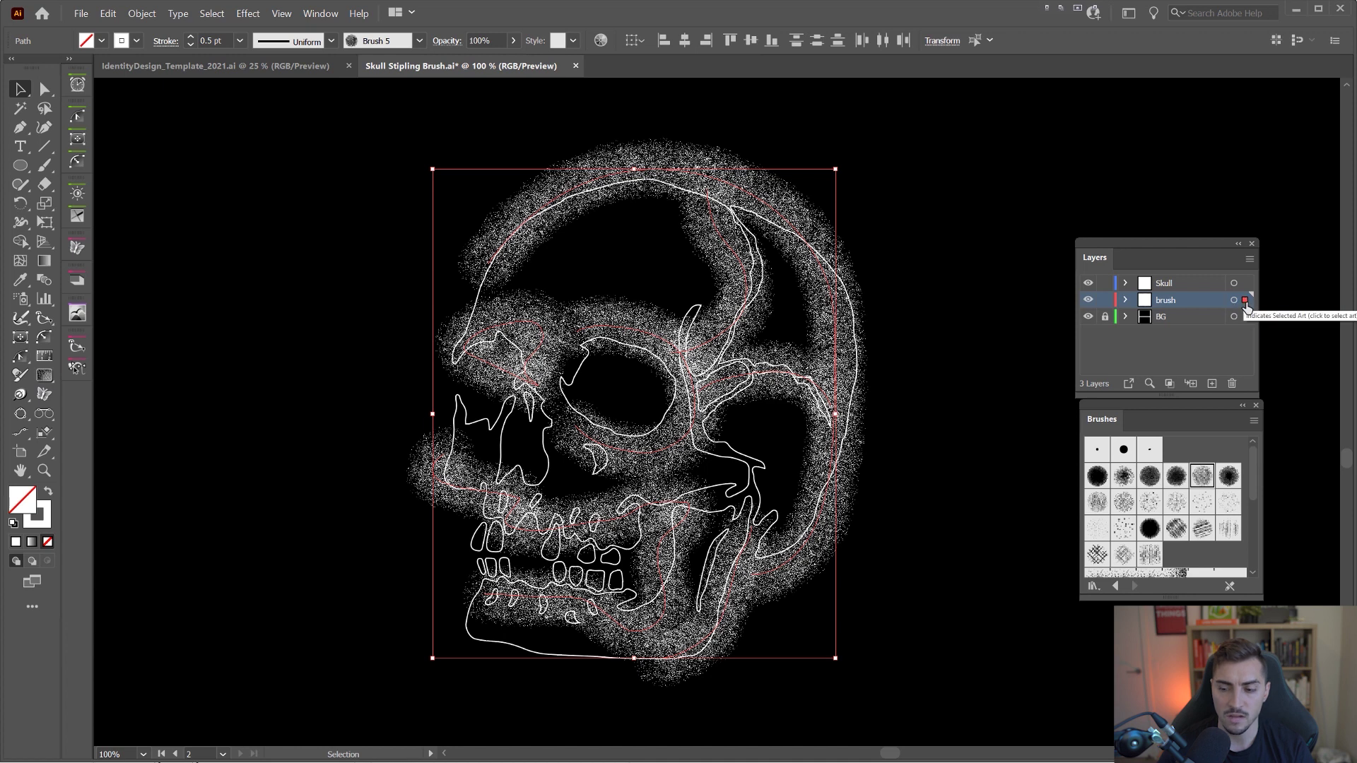
- Select the skull outline on the Skull layer and swap it back to a solid white fill
key(a)
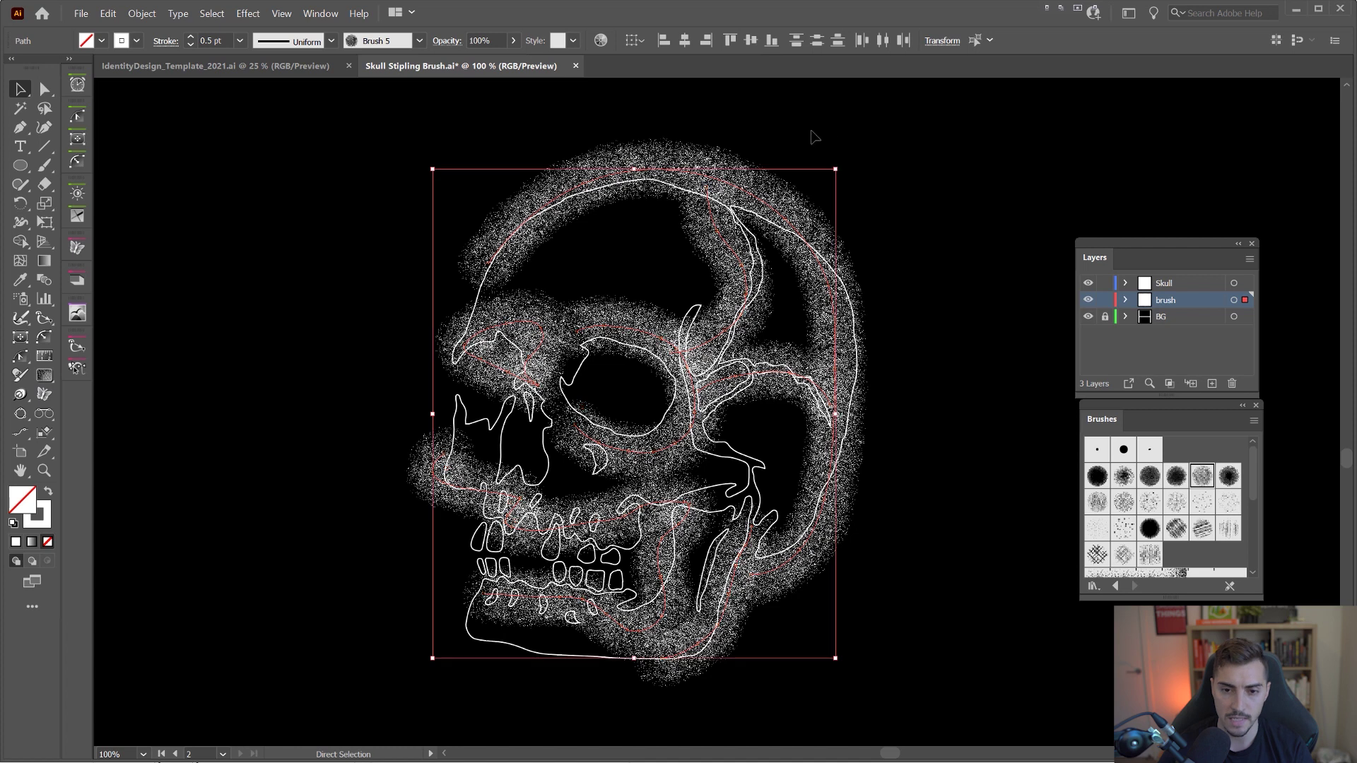
click(829, 135)
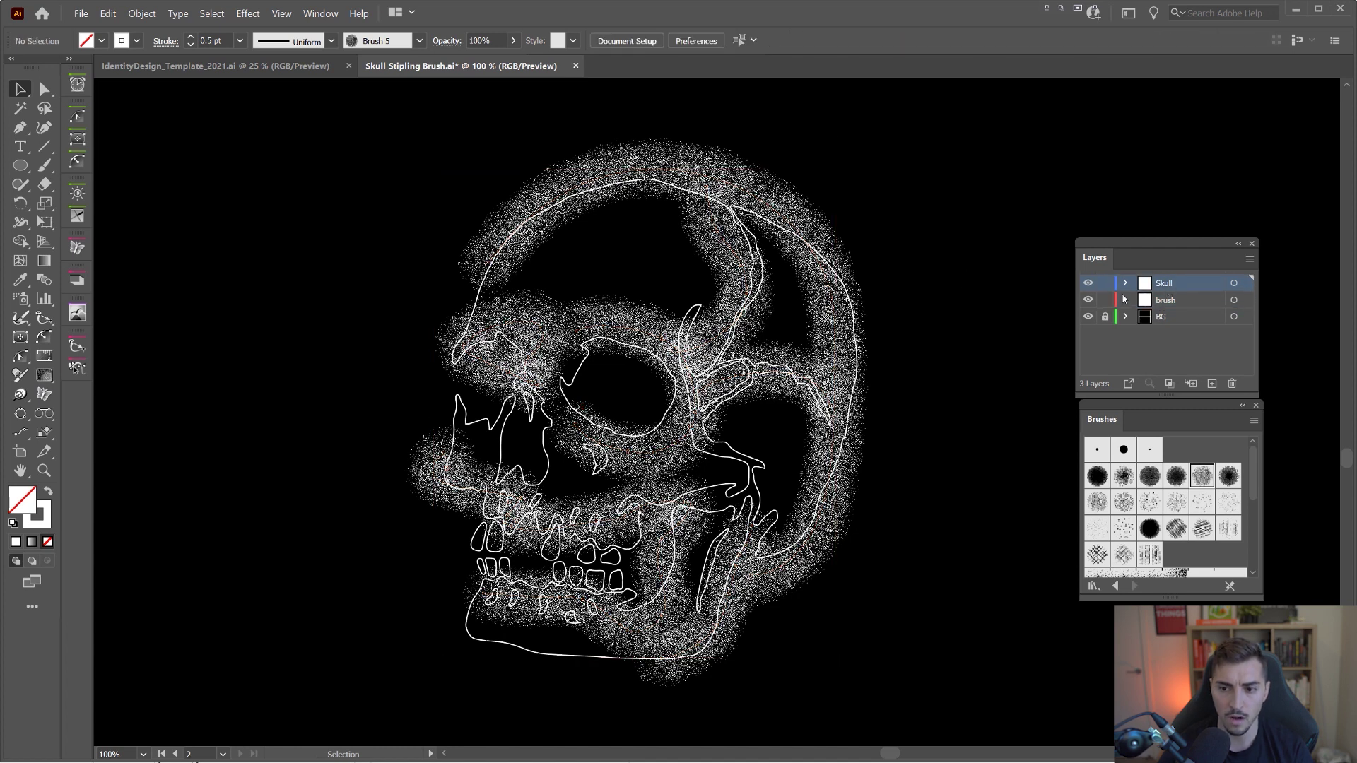
click(1244, 283)
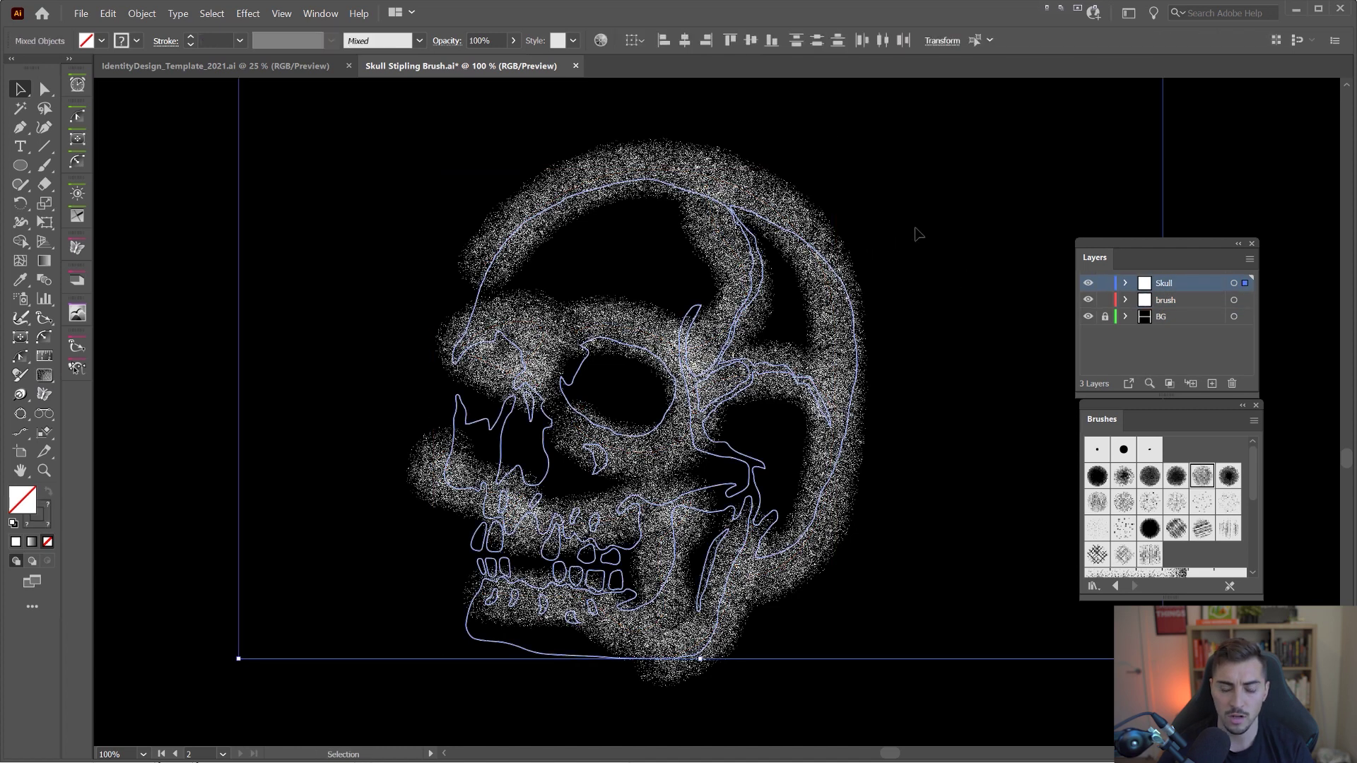
click(904, 219)
click(778, 235)
key(shift+x)
click(959, 236)
- Select the stipple brush-stroke group and the white skull shape together
key(ctrl+minus)
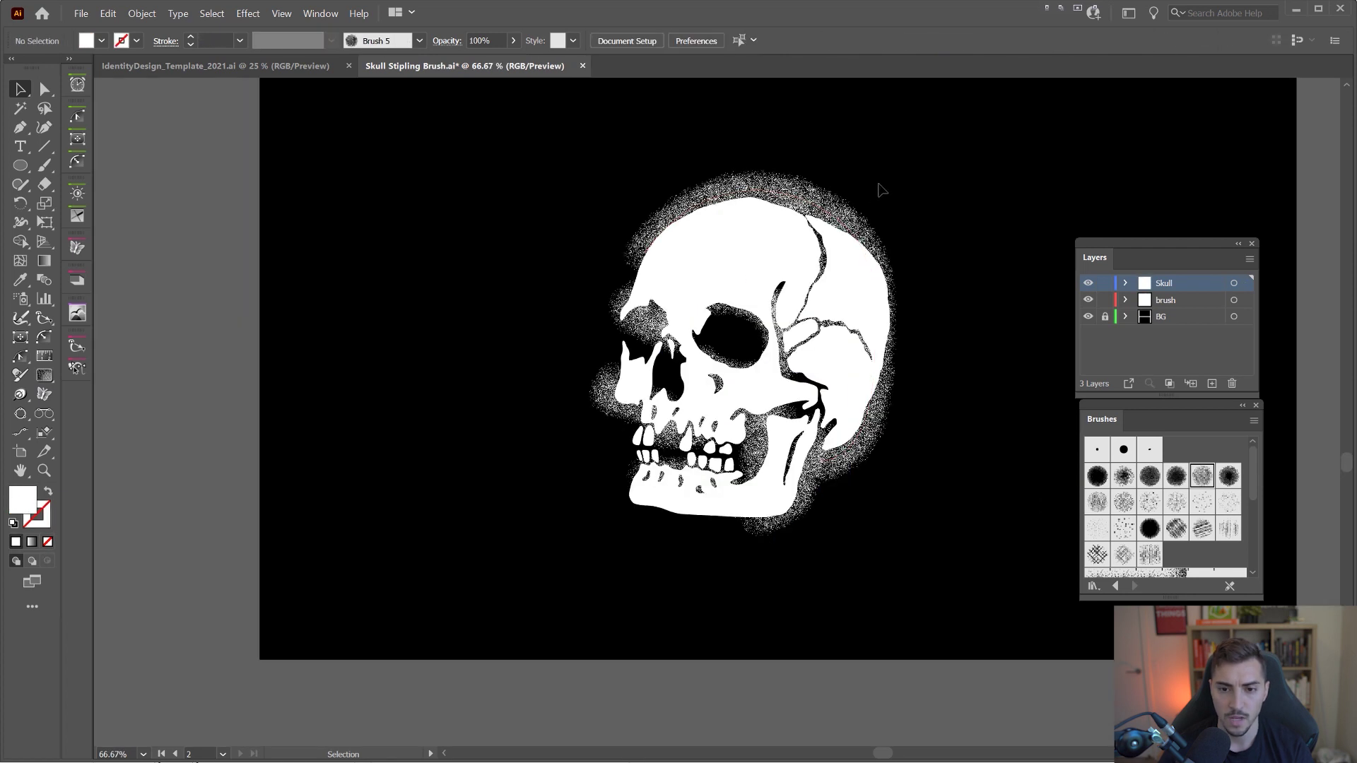
drag(948, 160, 752, 292)
key(ctrl+plus)
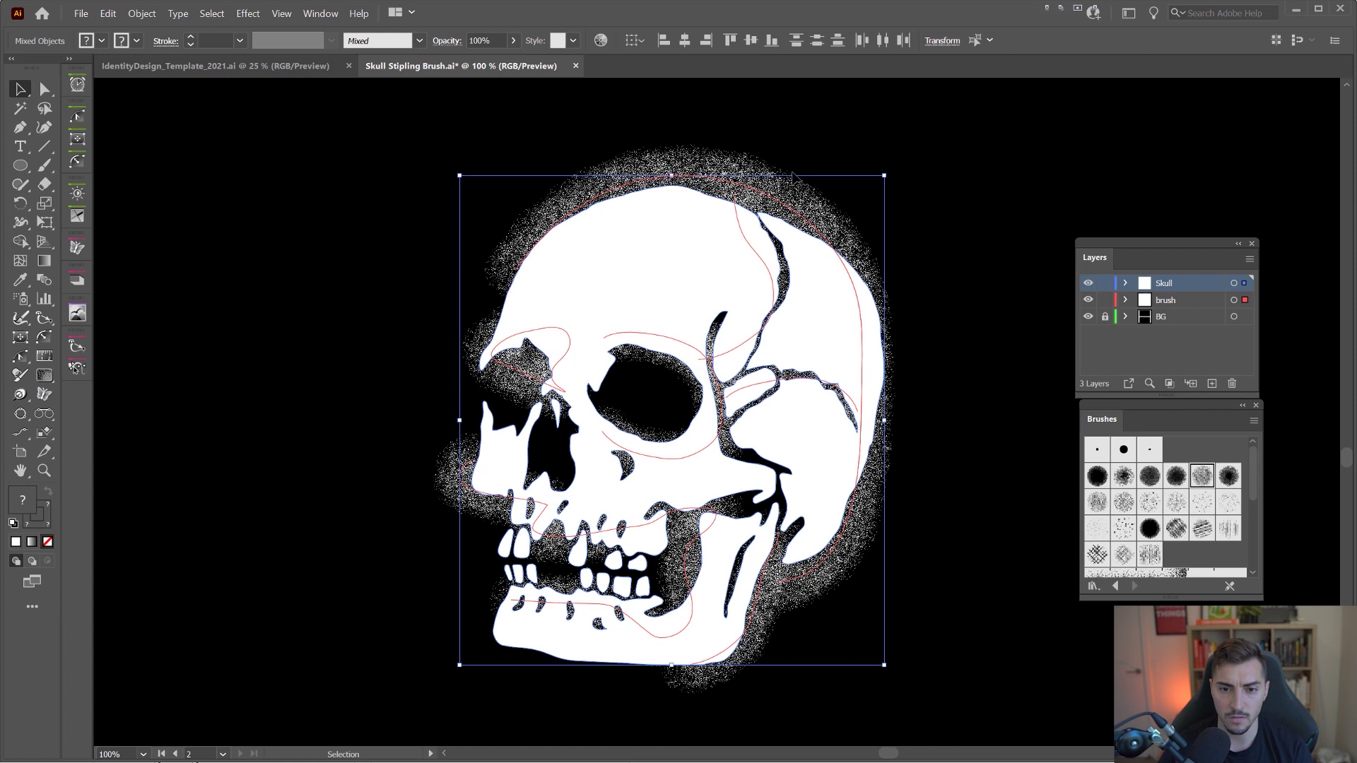
click(795, 150)
click(748, 185)
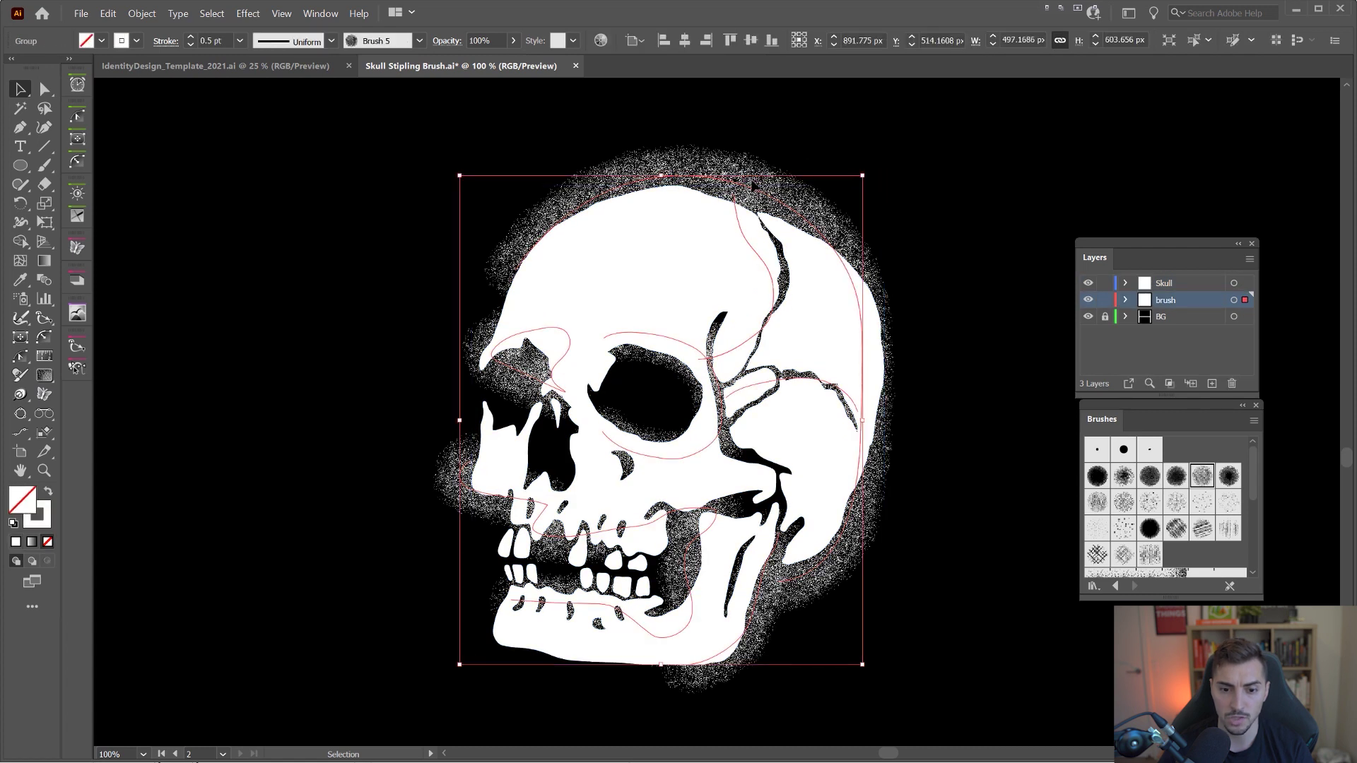
click(803, 206)
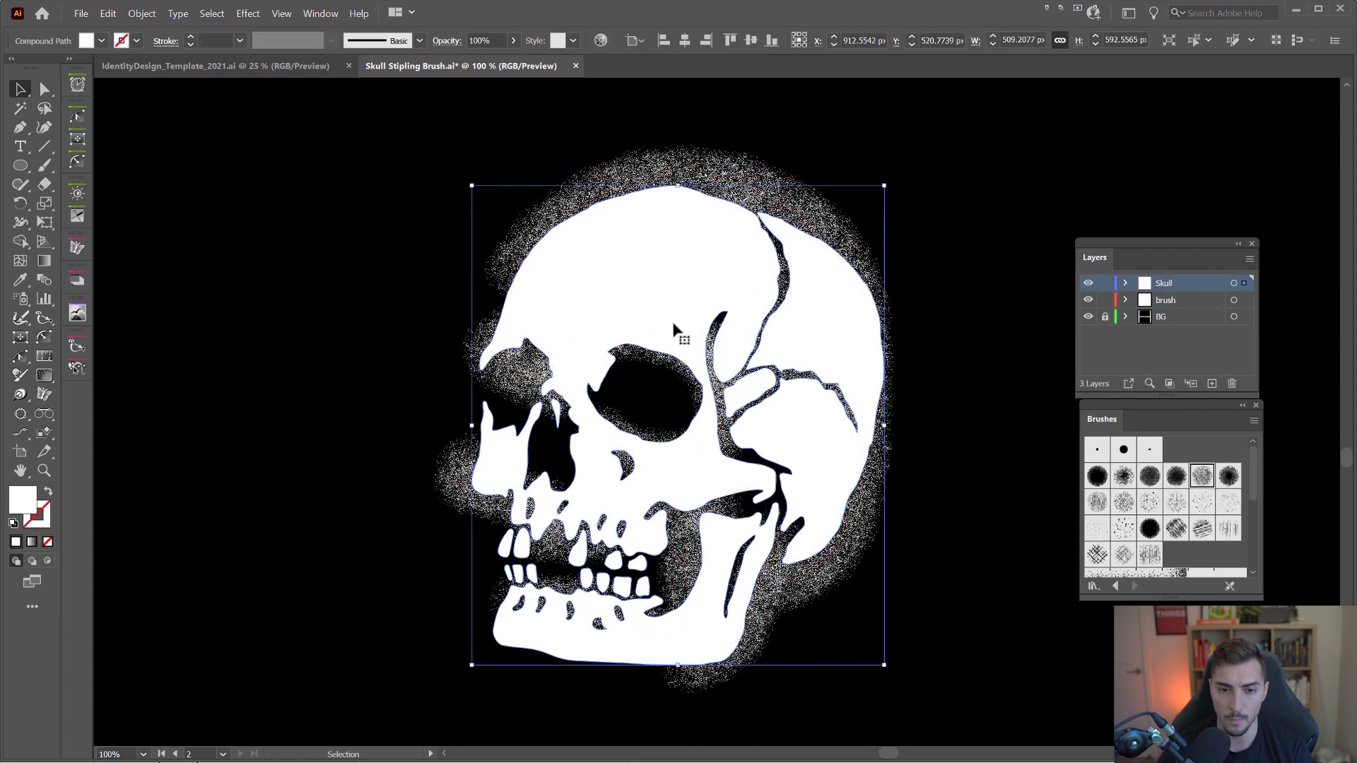
- Clip the stipple strokes to the skull with Object > Clipping Mask > Make, accepting the warning, then deselect
shift+click(660, 233)
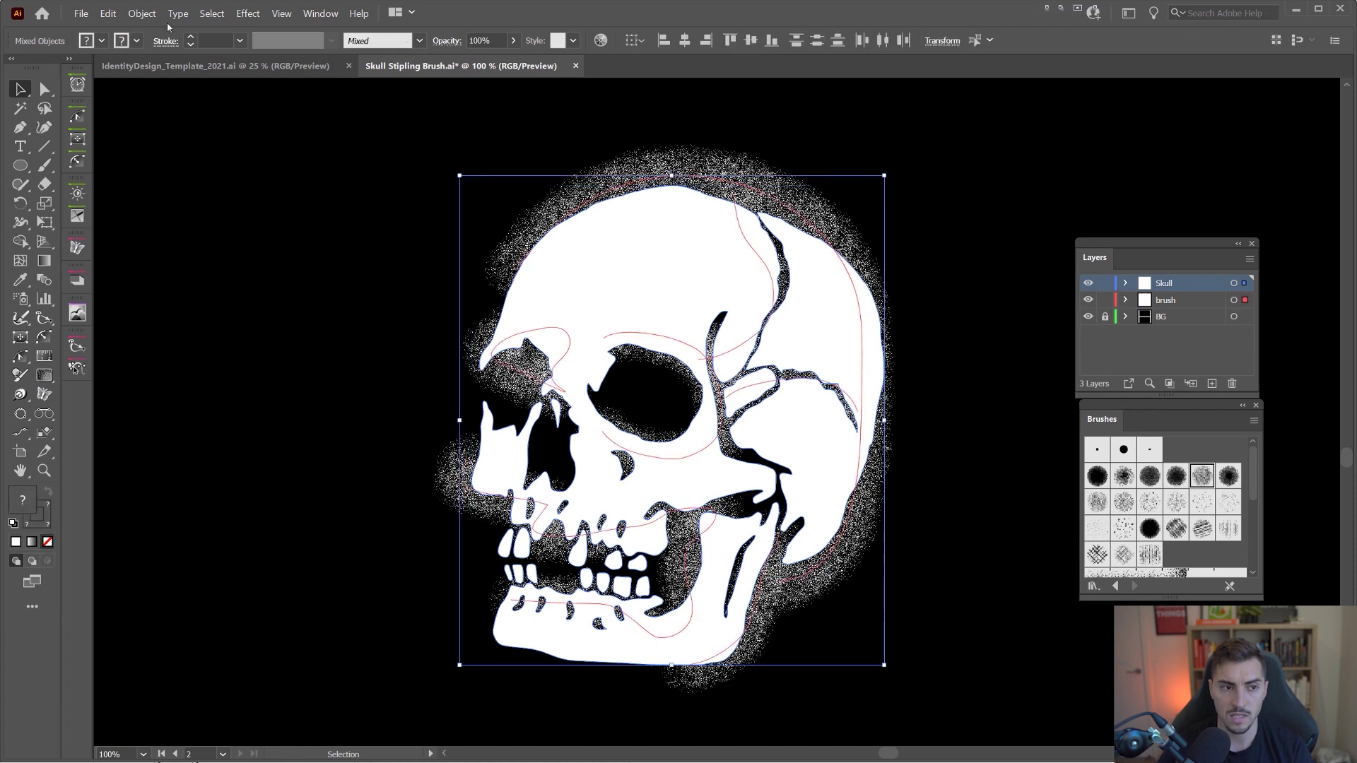
click(142, 13)
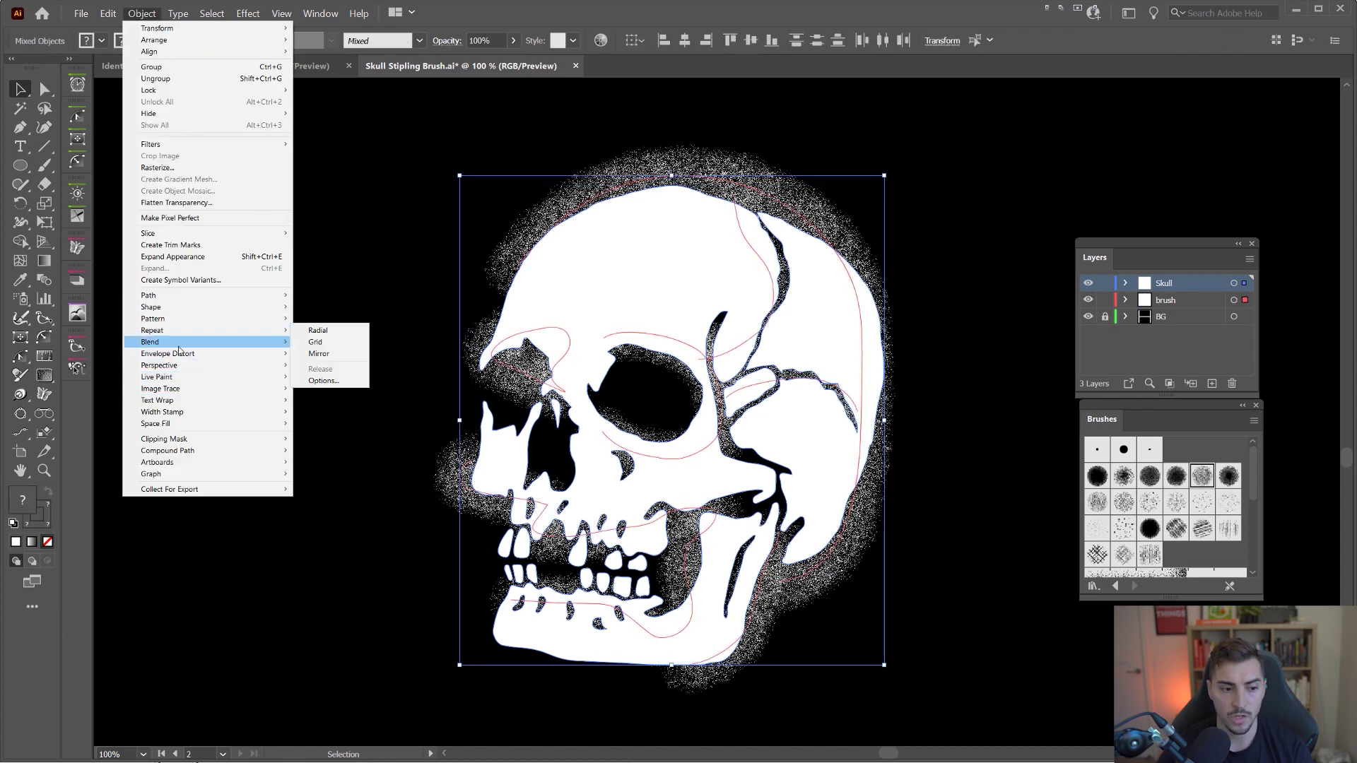
mouse_move(198, 439)
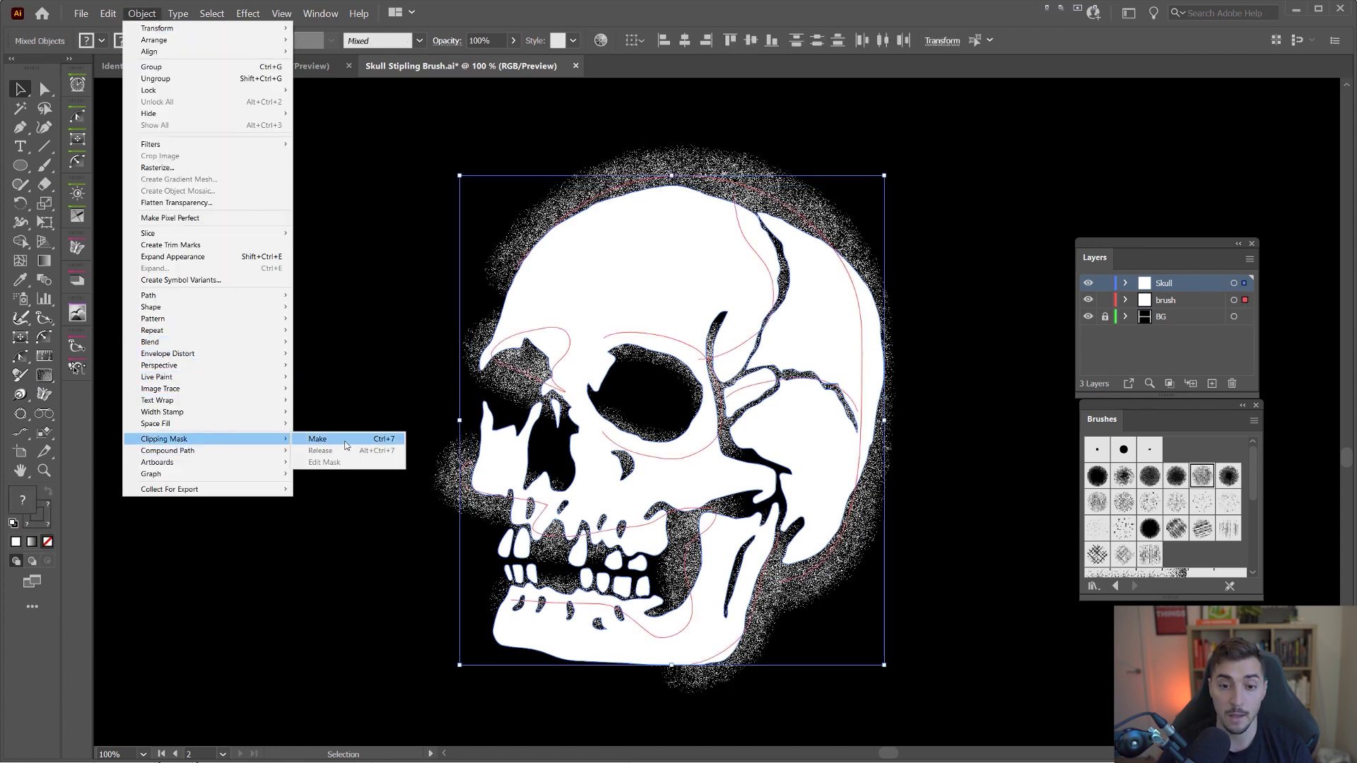
click(346, 443)
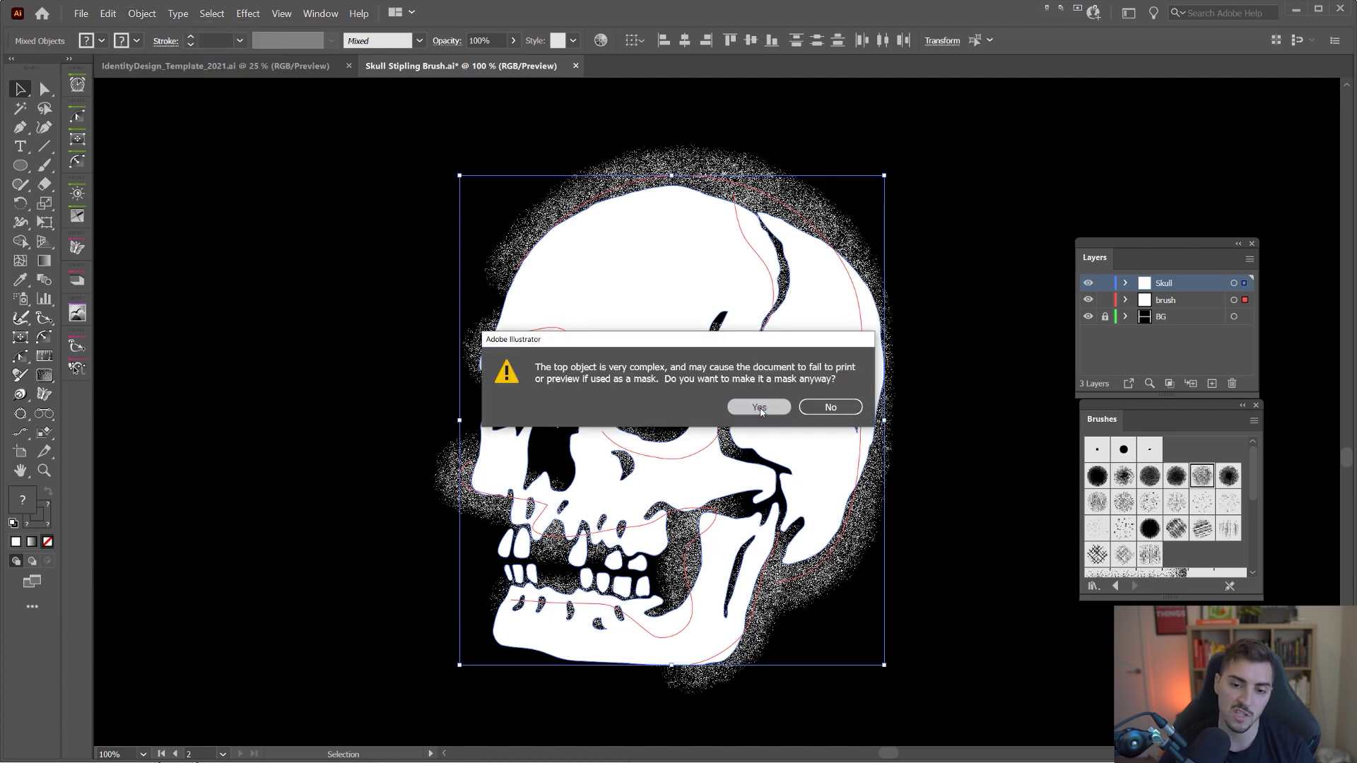
click(774, 408)
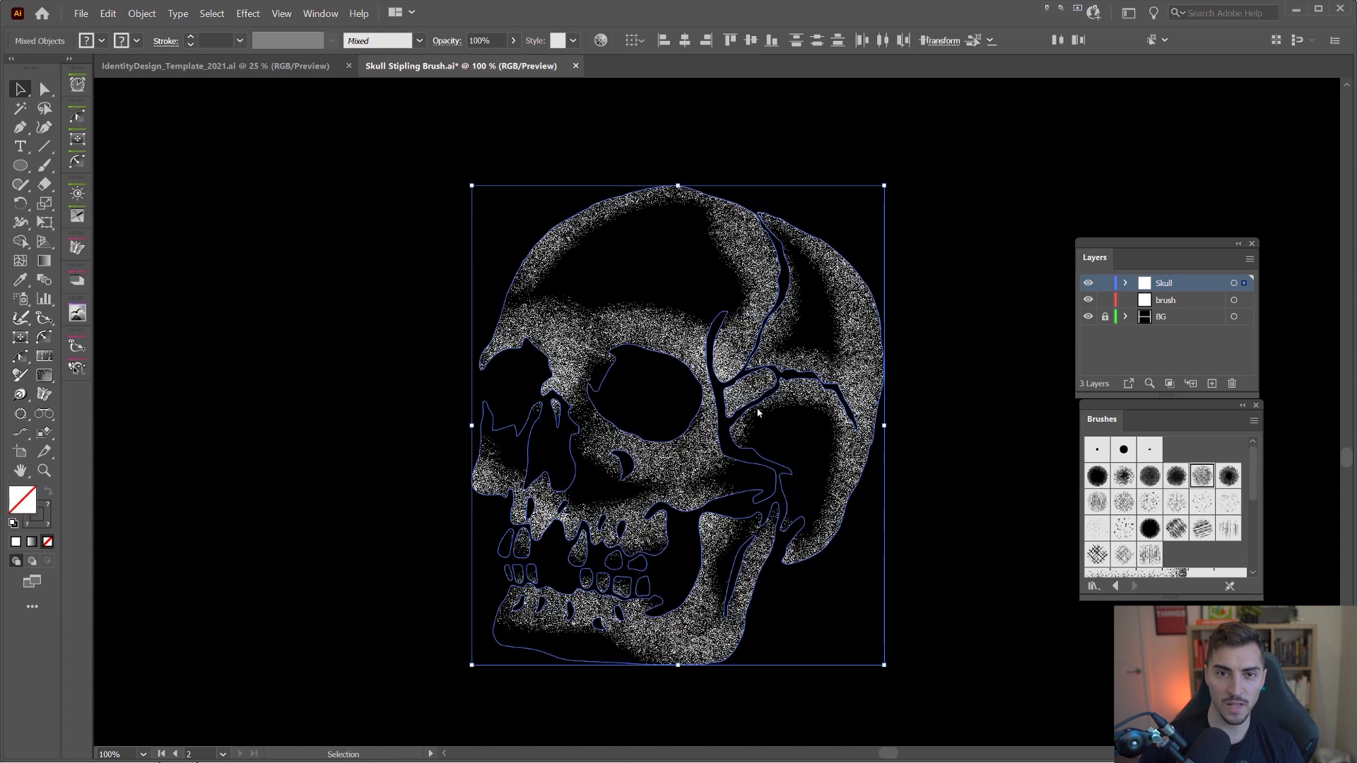
click(963, 172)
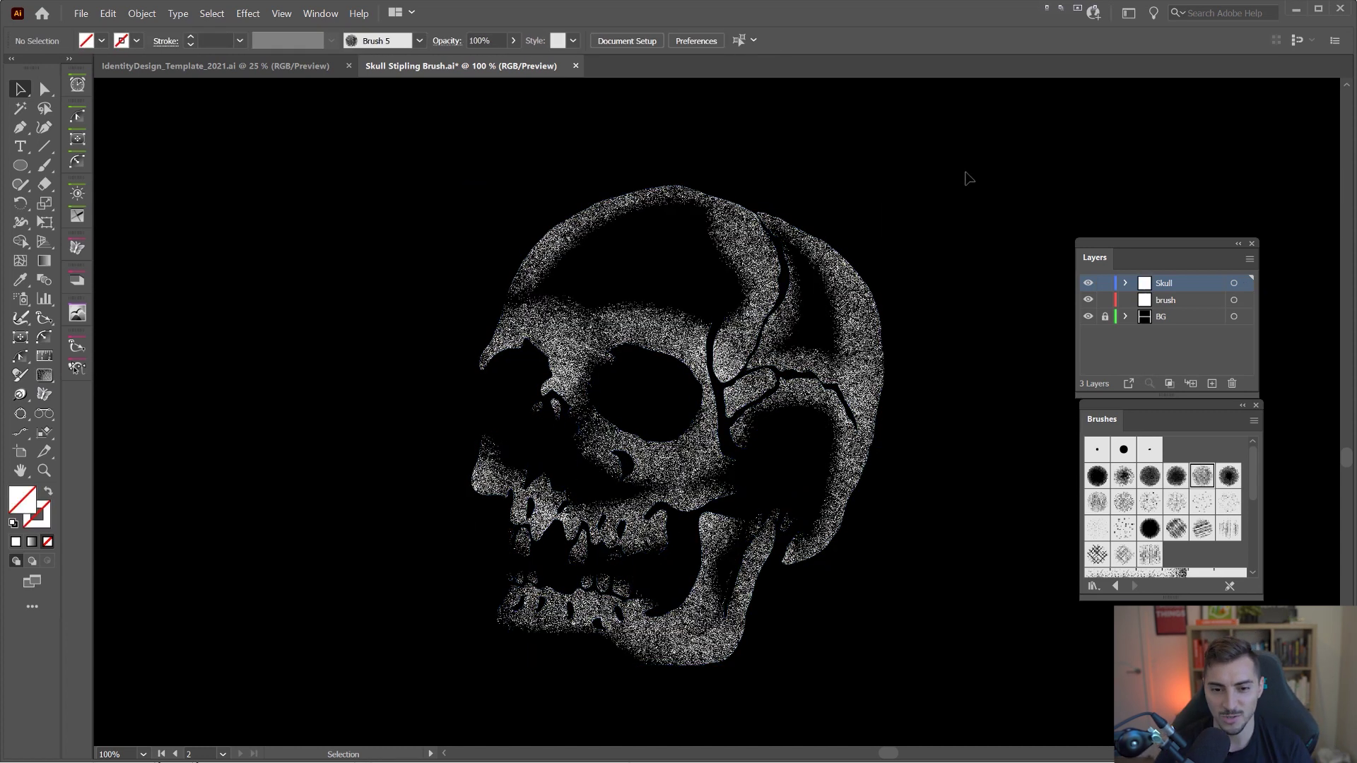
- Hide all panels and pan and zoom the enlarged view across the skull
scroll(616, 381, up, 2)
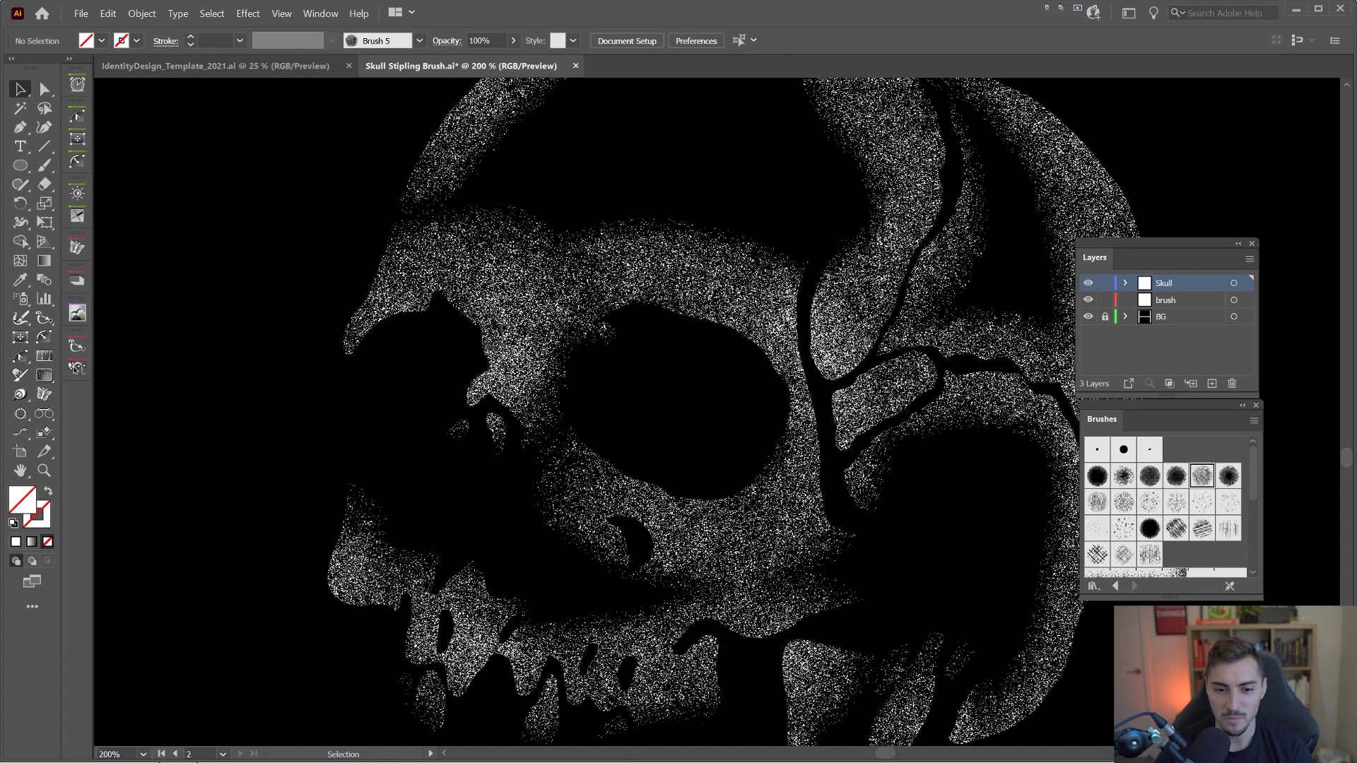
drag(769, 491, 676, 273)
key(Tab)
scroll(1113, 380, down, 3)
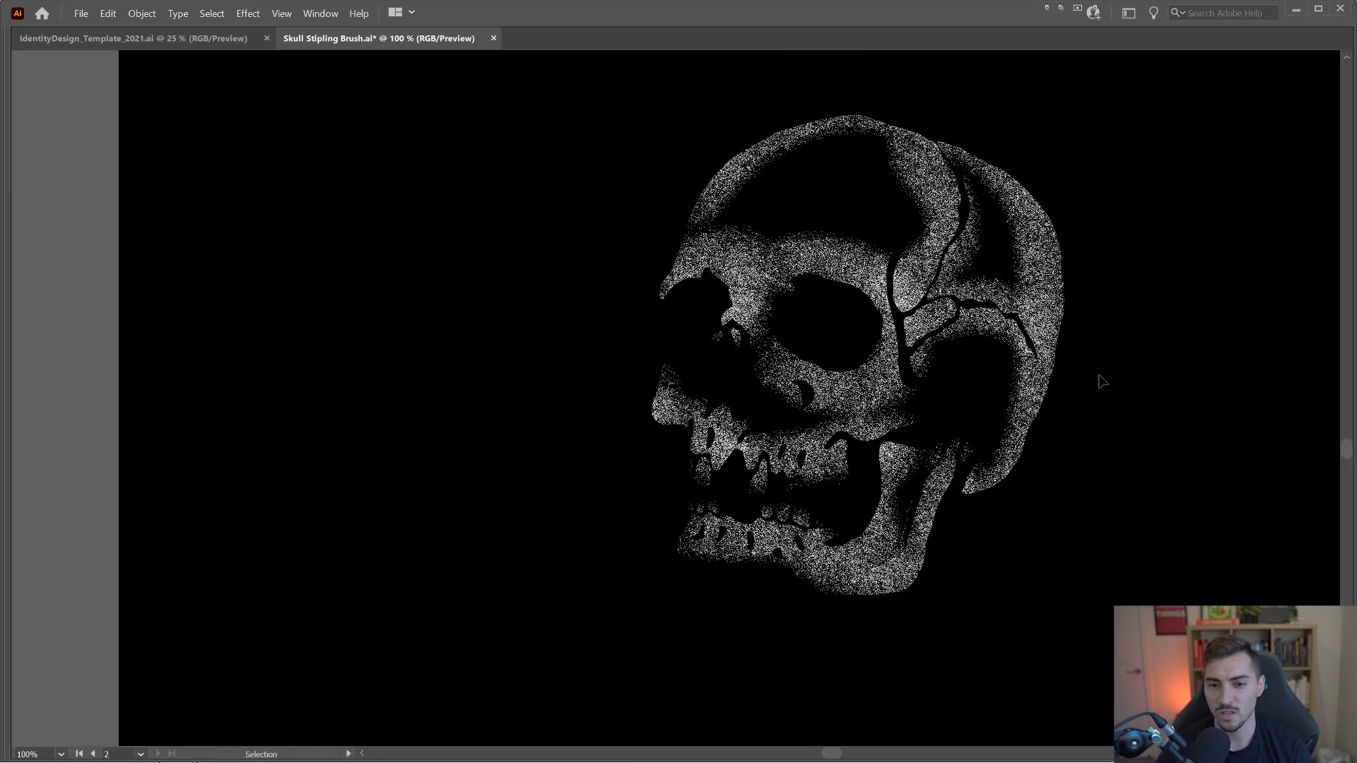
scroll(859, 371, up, 2)
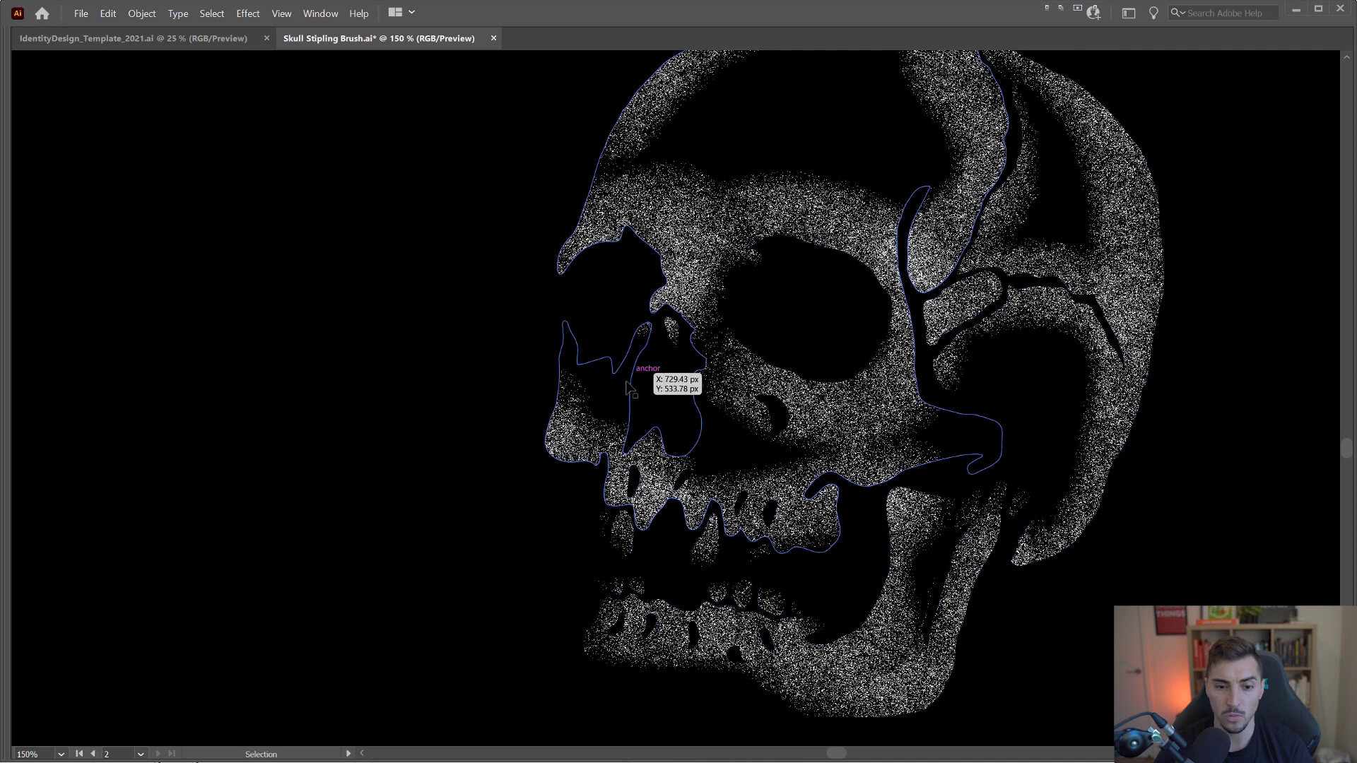
scroll(640, 368, up, 1)
- Enter the skull's clip group for path editing and pan the view slightly
key(a)
key(v)
double_click(673, 187)
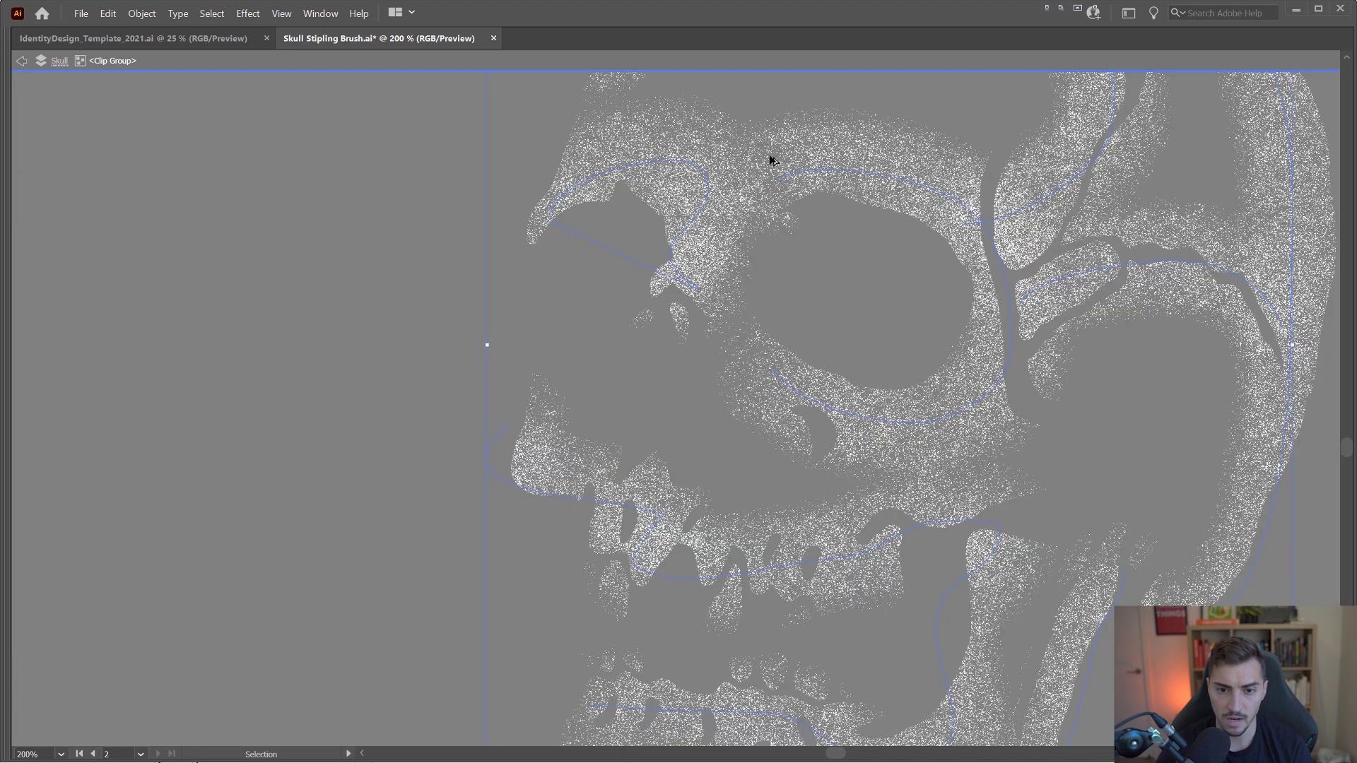
scroll(672, 166, down, 1)
key(space)
drag(696, 176, 557, 235)
- With Direct Selection, select the jaw and teeth path's two end anchors
key(a)
click(998, 172)
click(547, 277)
scroll(527, 360, up, 1)
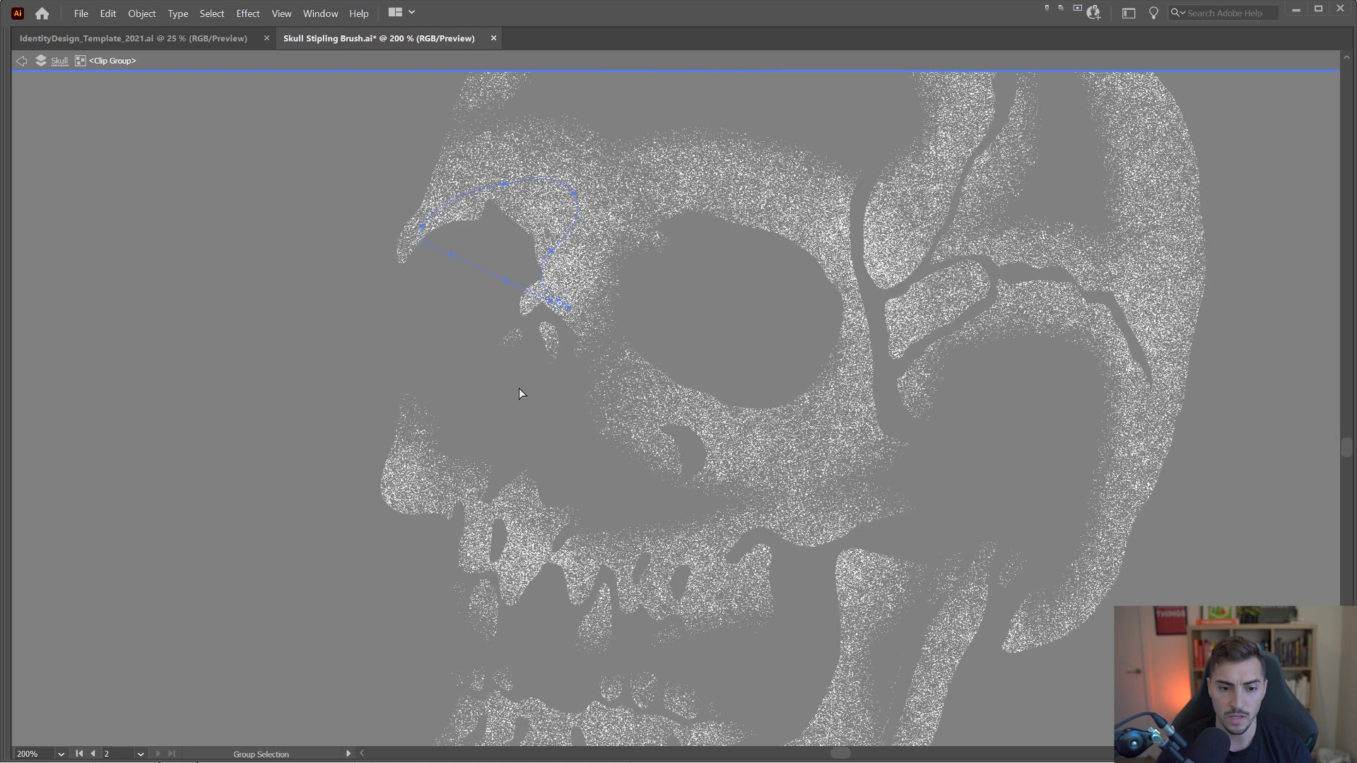
click(453, 463)
click(380, 444)
scroll(360, 487, up, 2)
scroll(533, 593, down, 1)
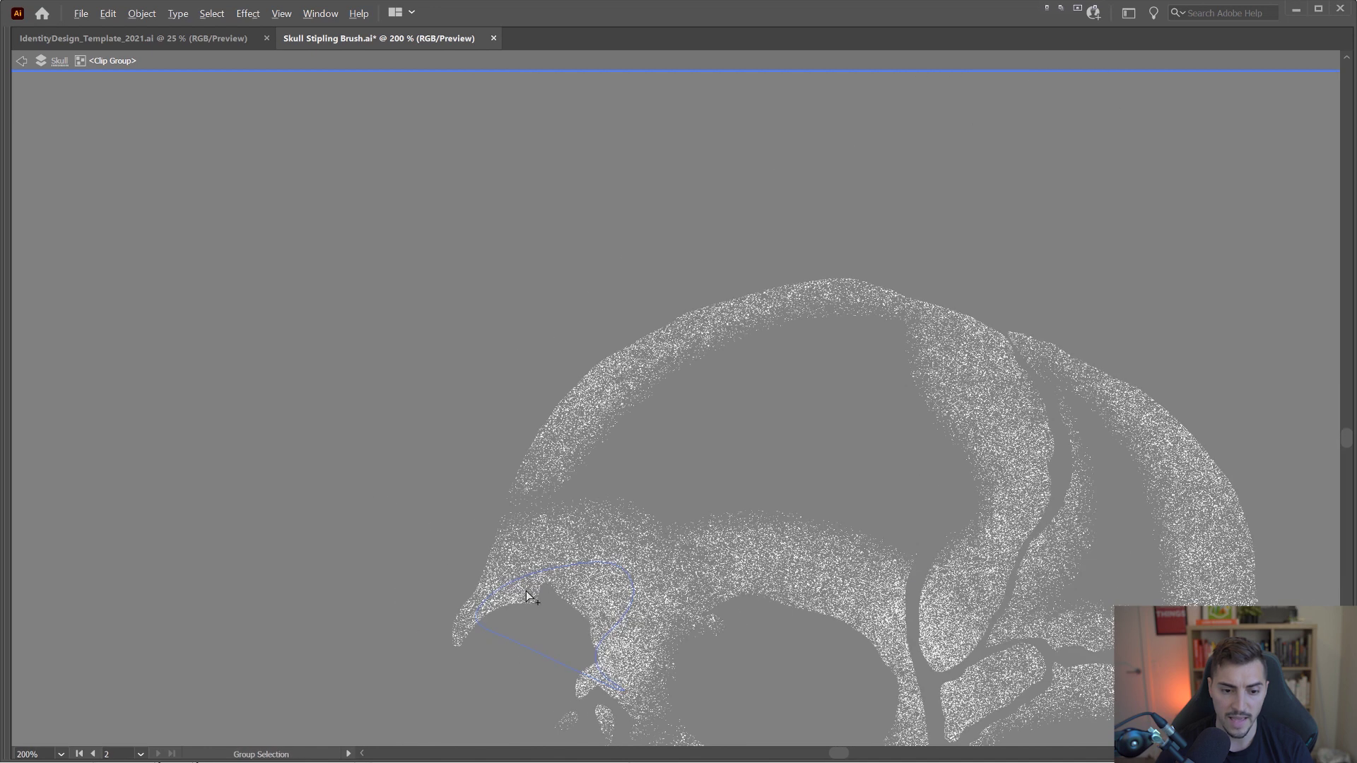
drag(521, 542, 486, 285)
shift+click(380, 606)
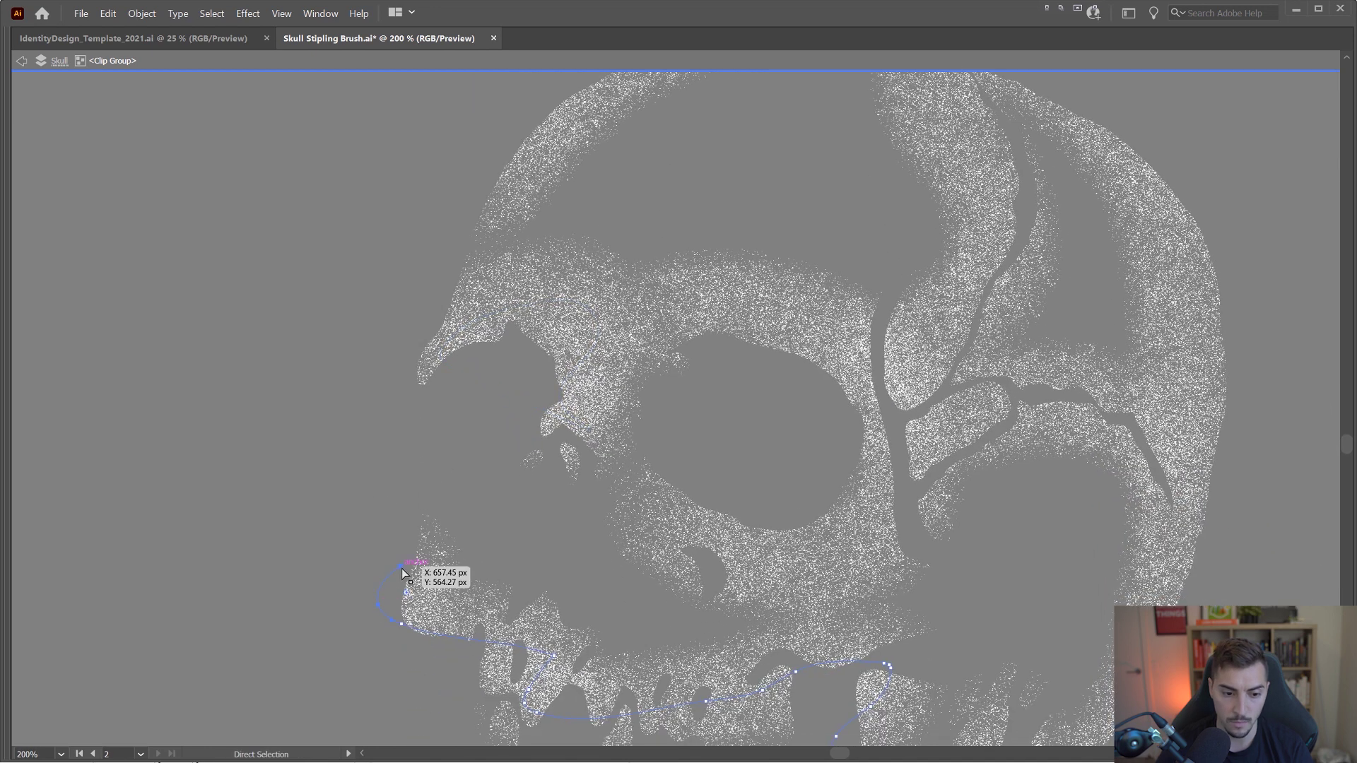
- Move the jaw's end anchors right and up, then pull a jaw segment up-left
drag(401, 567, 456, 539)
scroll(446, 553, up, 2)
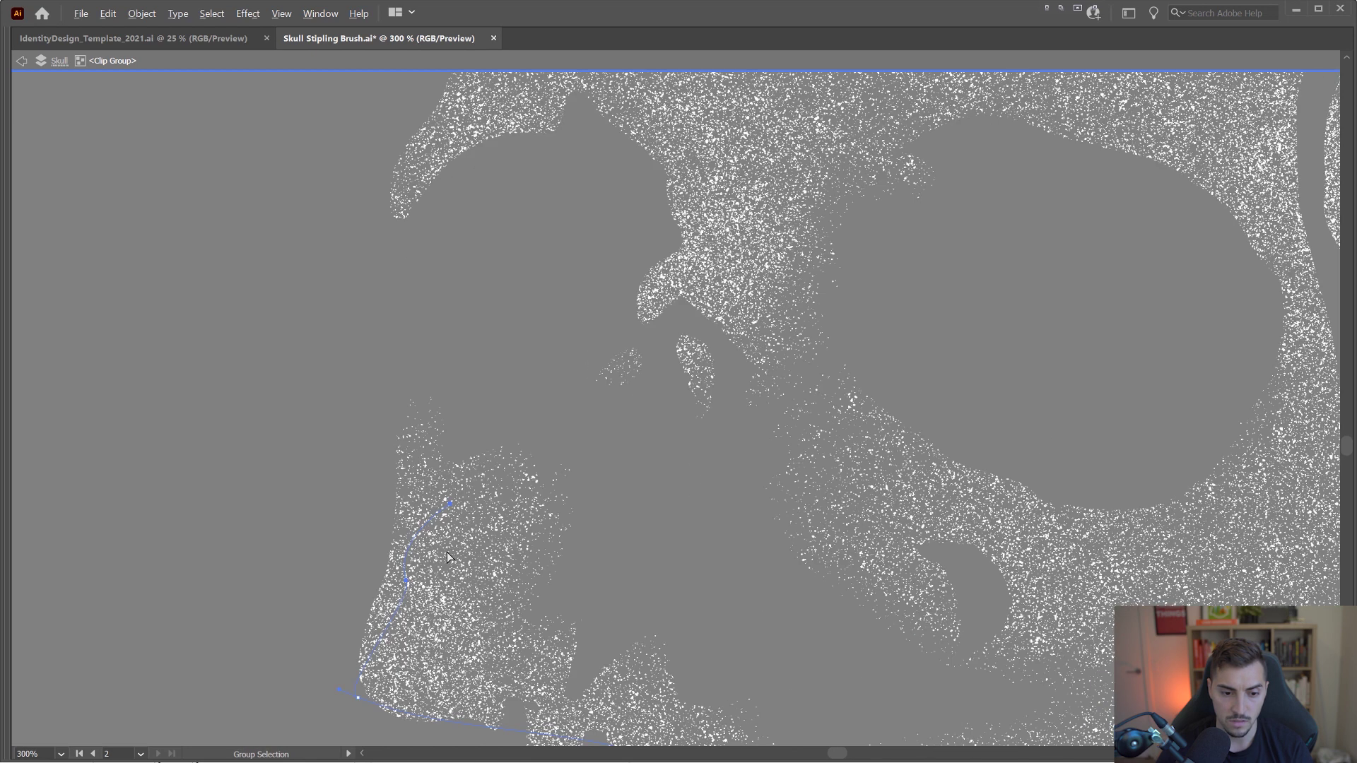
click(647, 440)
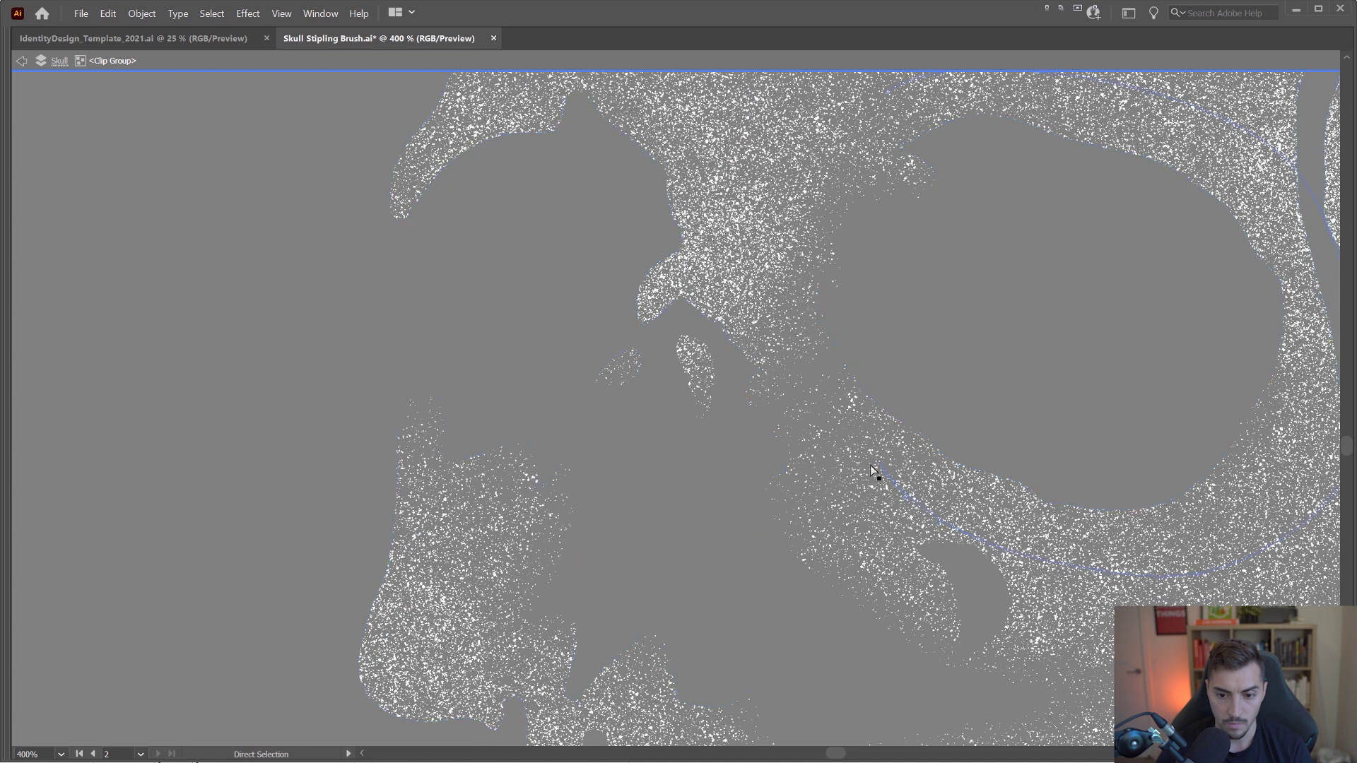
mouse_move(871, 465)
mouse_down()
mouse_move(739, 449)
mouse_move(768, 455)
mouse_up()
- Try moving a cranium anchor, then undo the change
key(b)
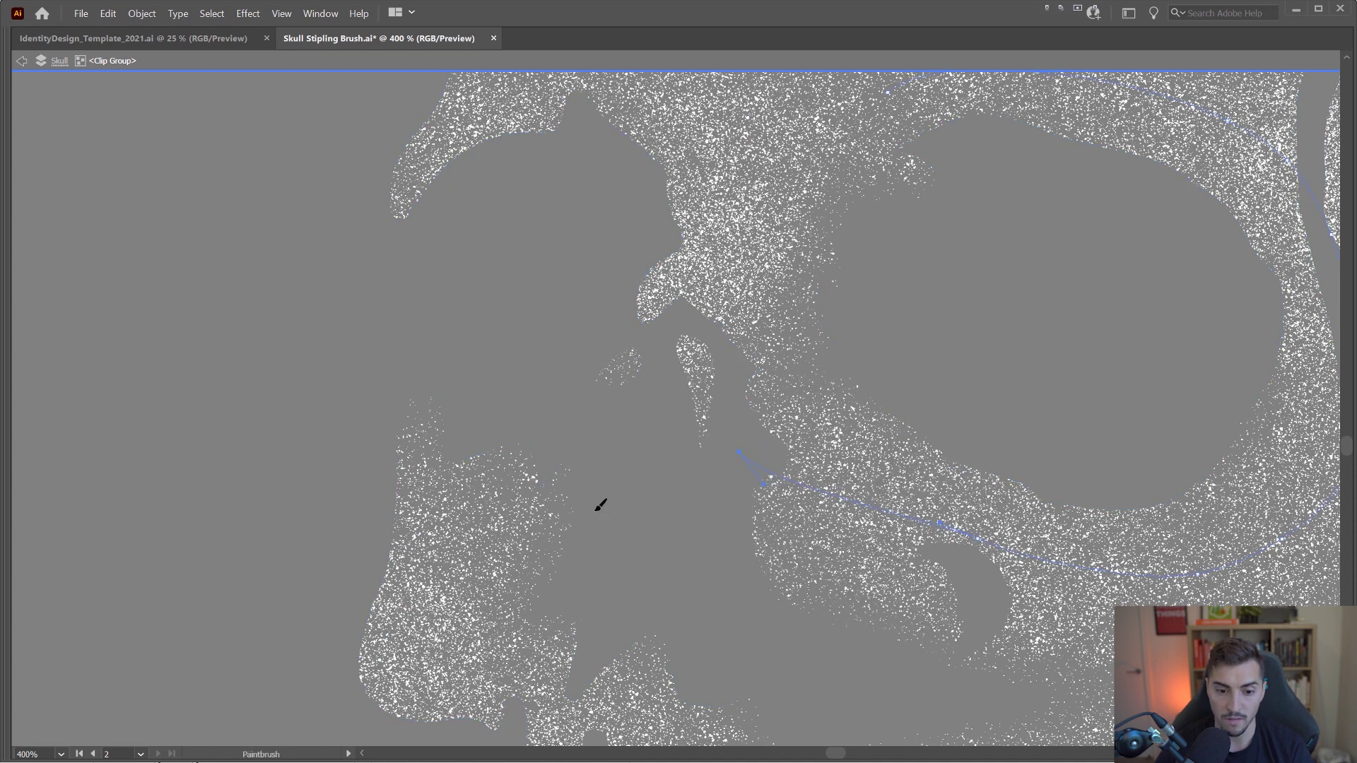
scroll(679, 337, down, 3)
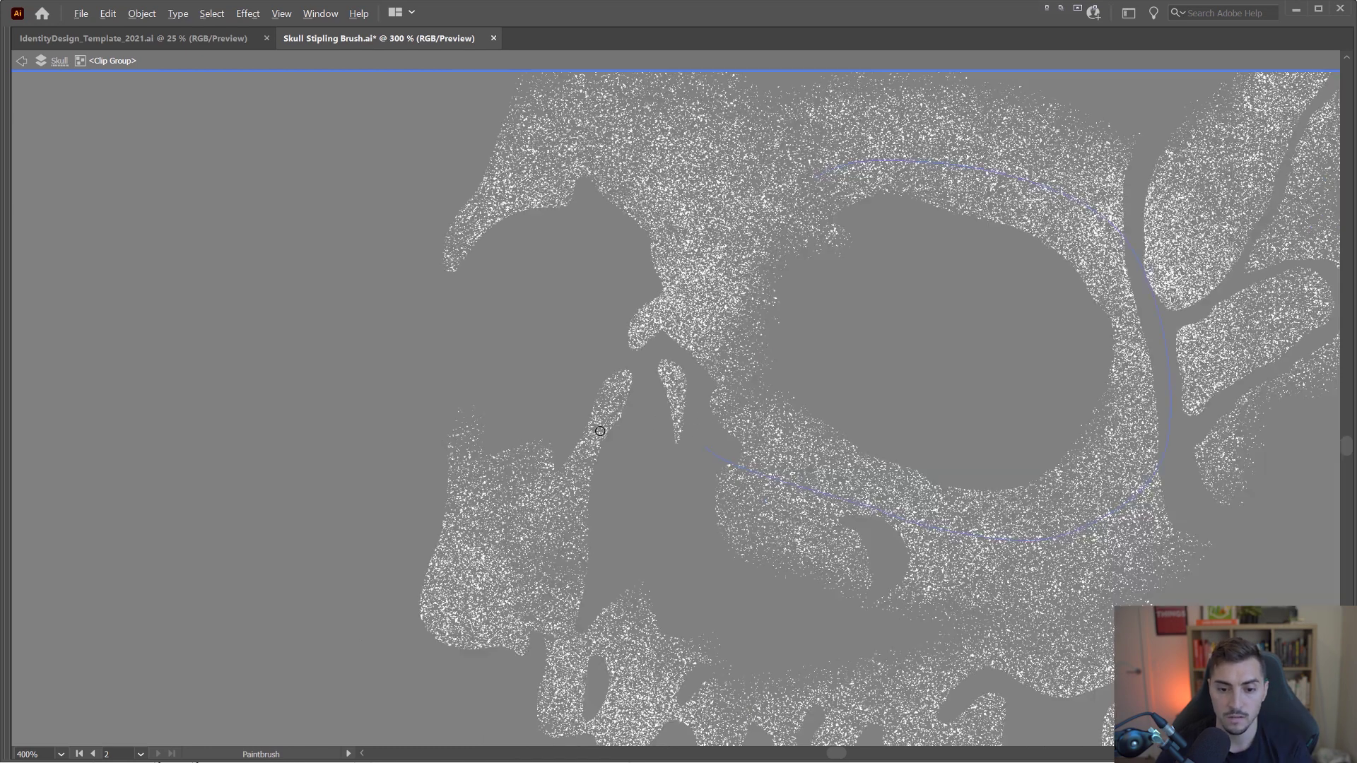
drag(679, 337, 669, 315)
scroll(893, 509, up, 6)
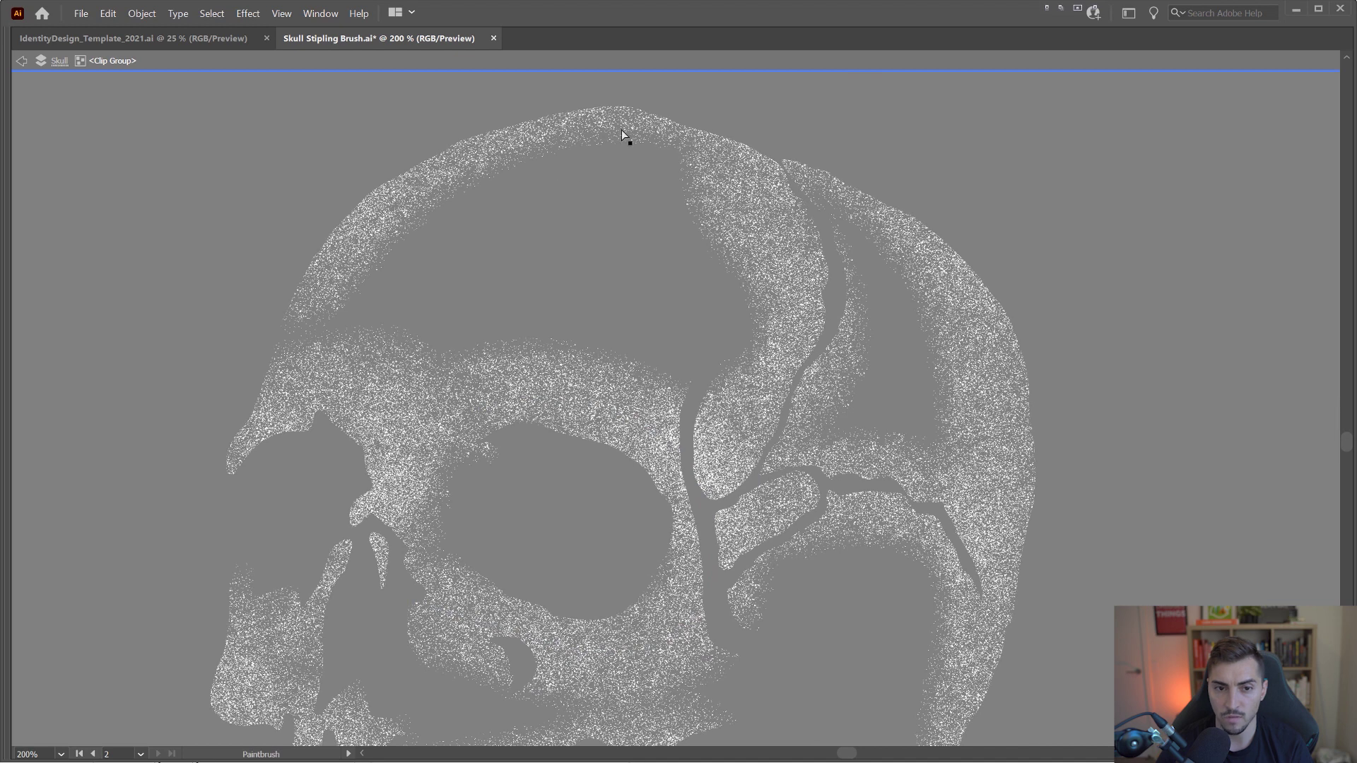
key(a)
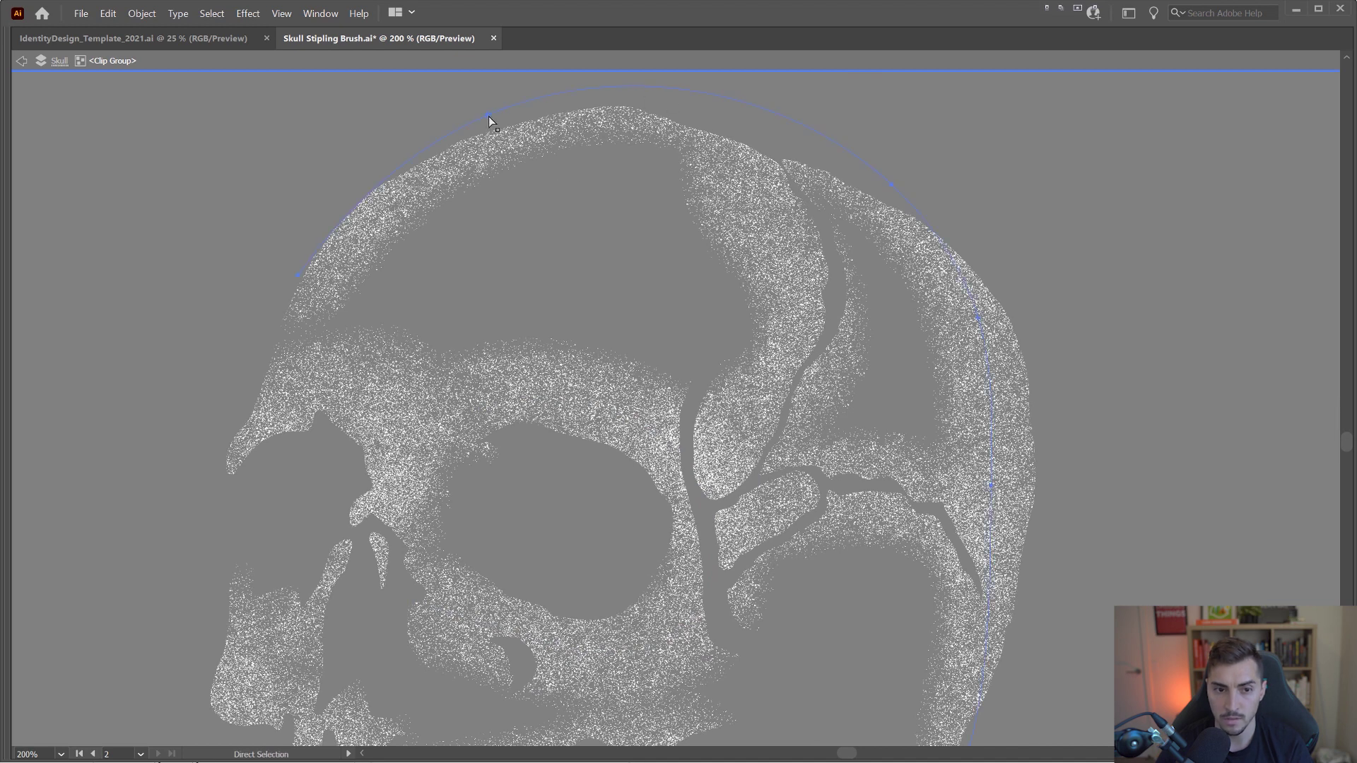
shift+click(891, 185)
key(ctrl+c)
key(ctrl+z)
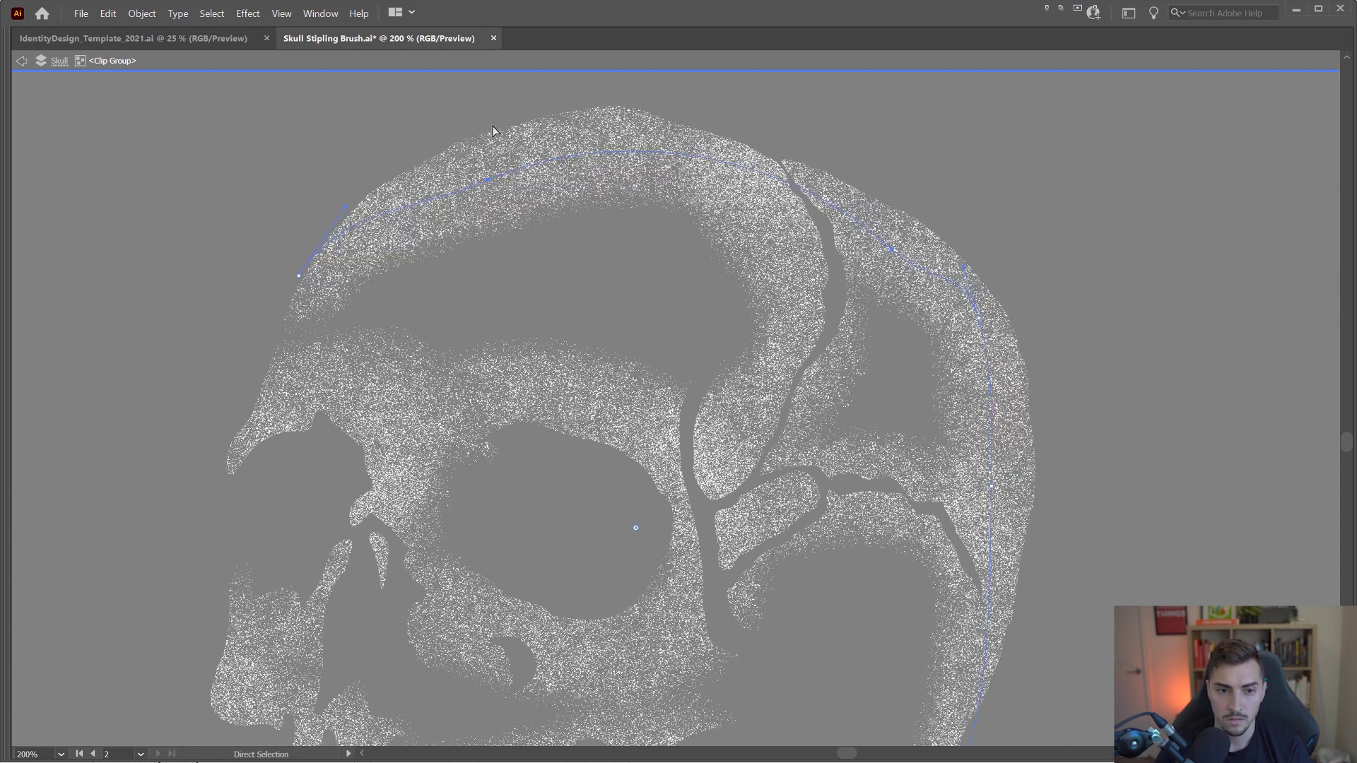
- Move teeth and jaw anchors upward, then exit the isolated clip group
drag(837, 581, 901, 286)
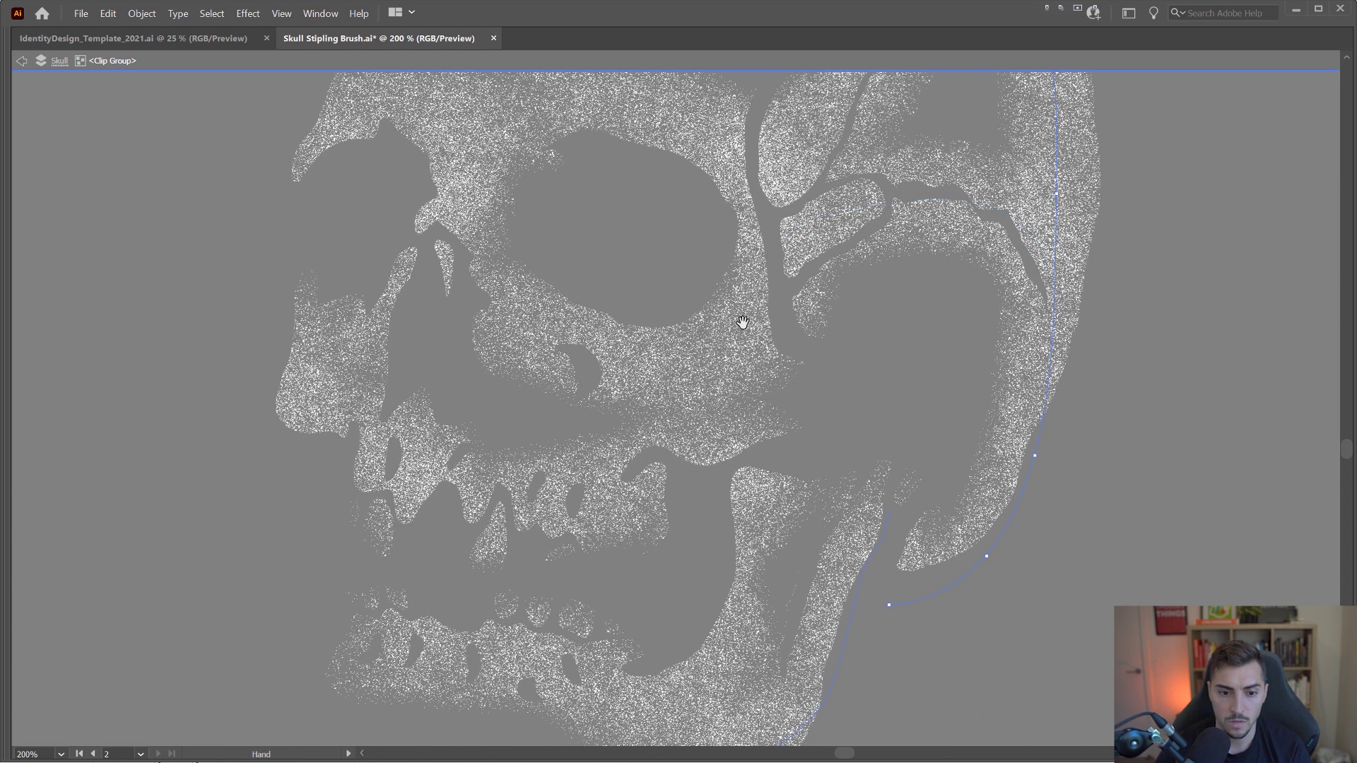
alt+click(533, 432)
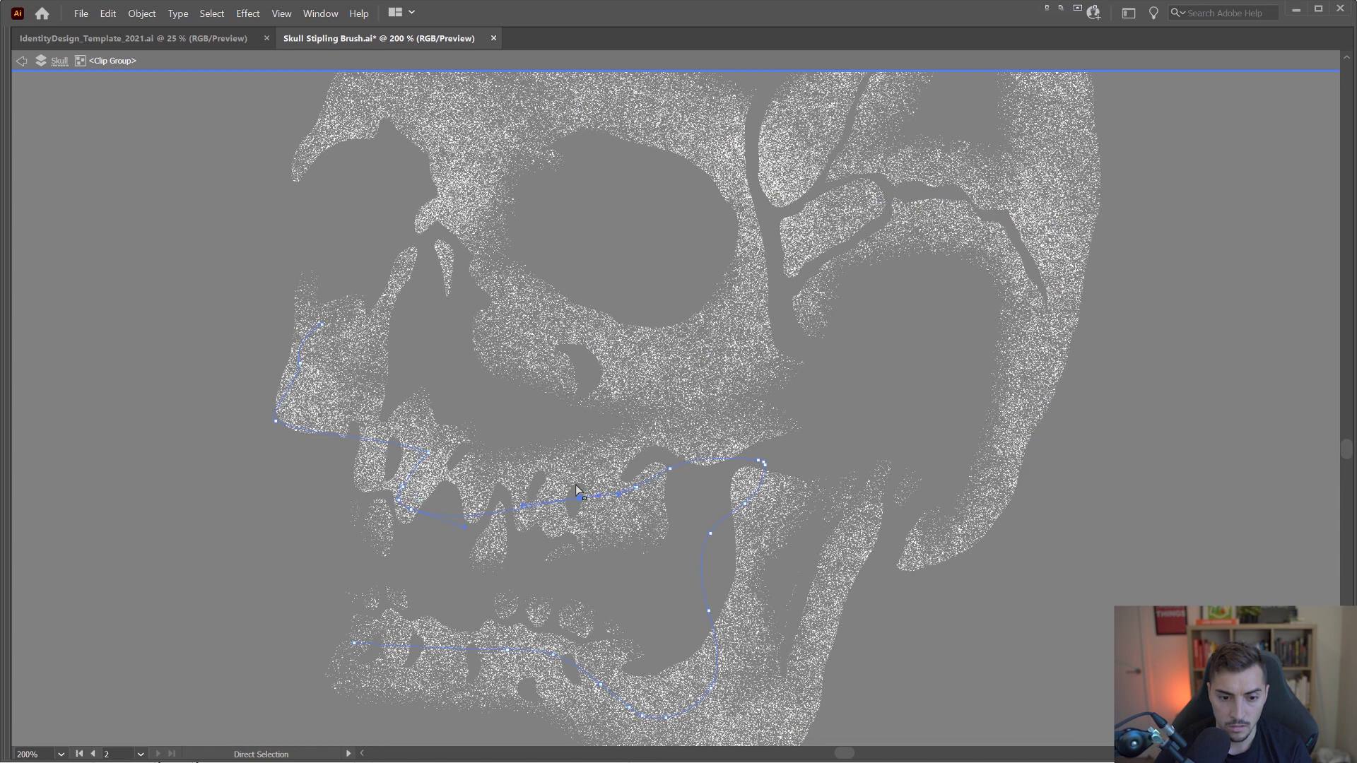
drag(578, 499, 611, 461)
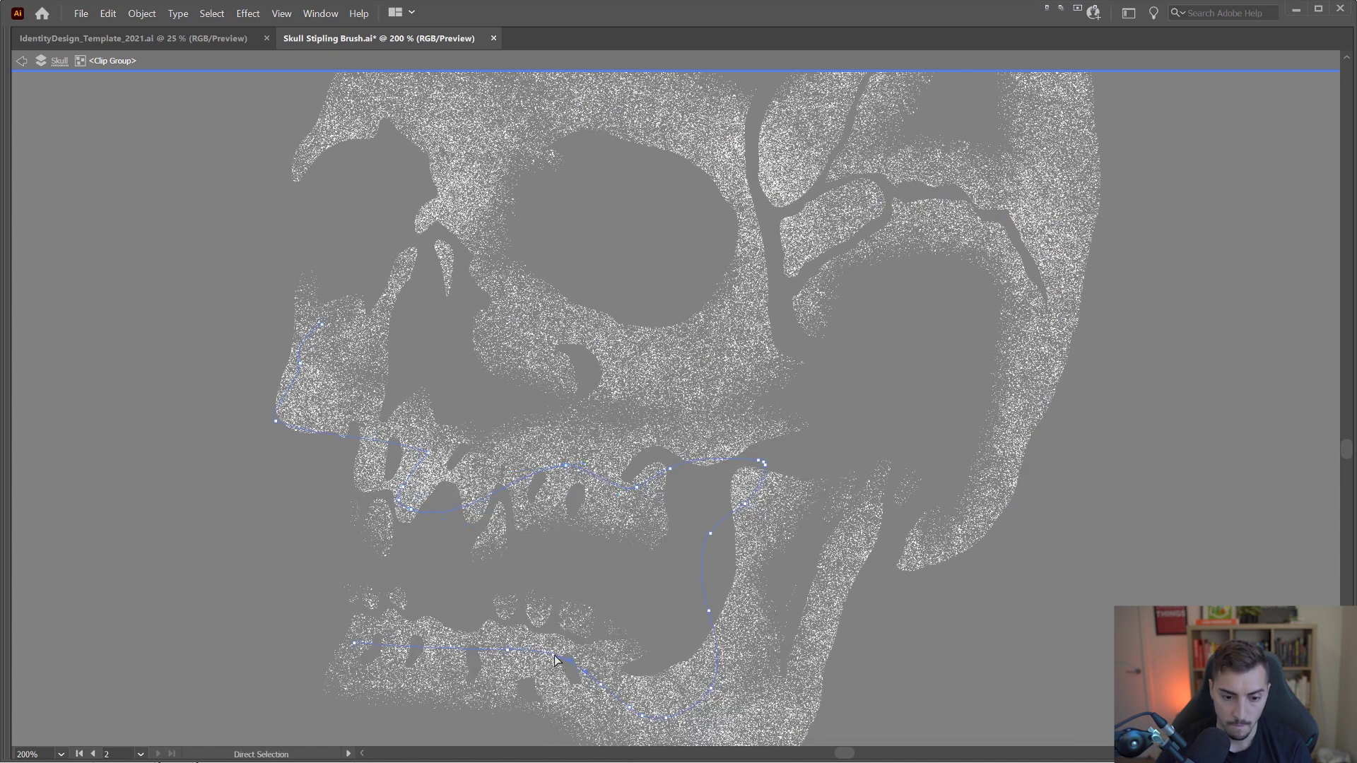
drag(603, 689, 689, 466)
scroll(987, 571, down, 2)
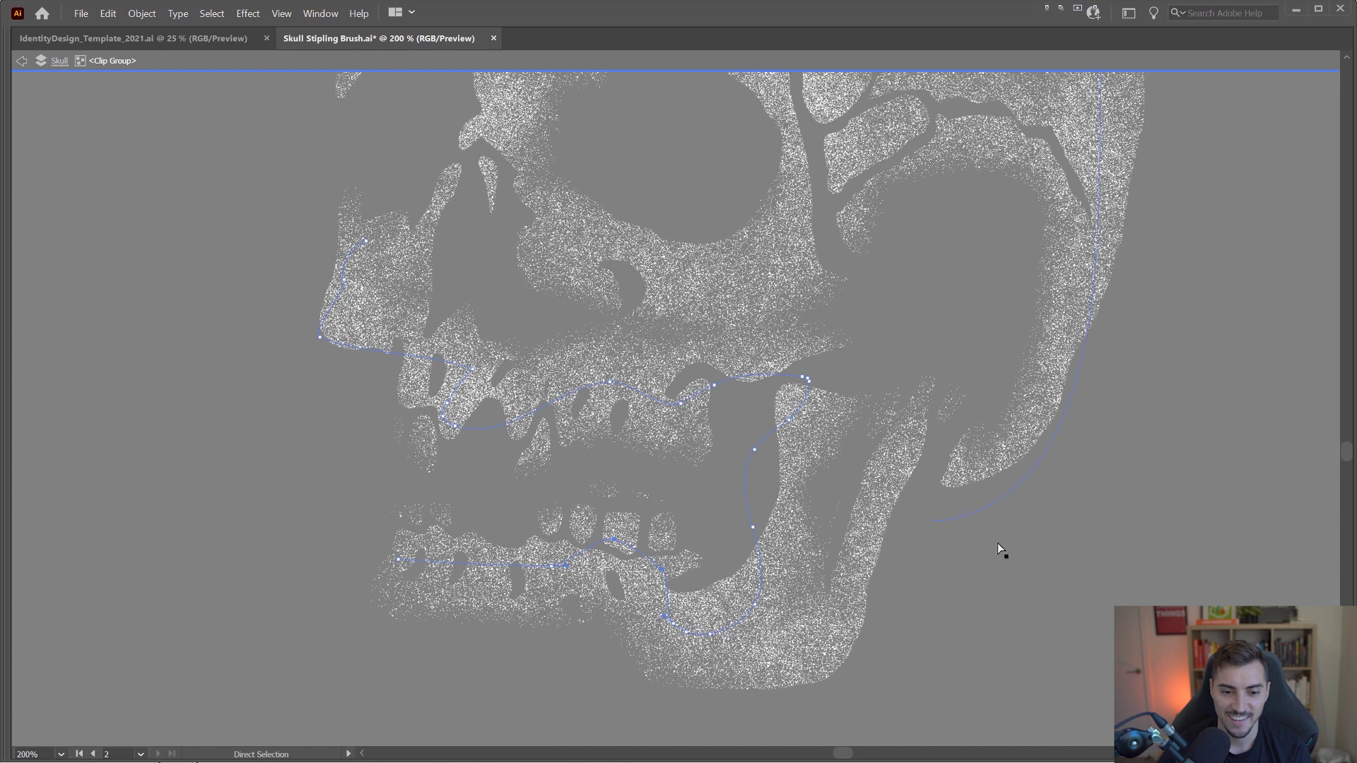
key(Escape)
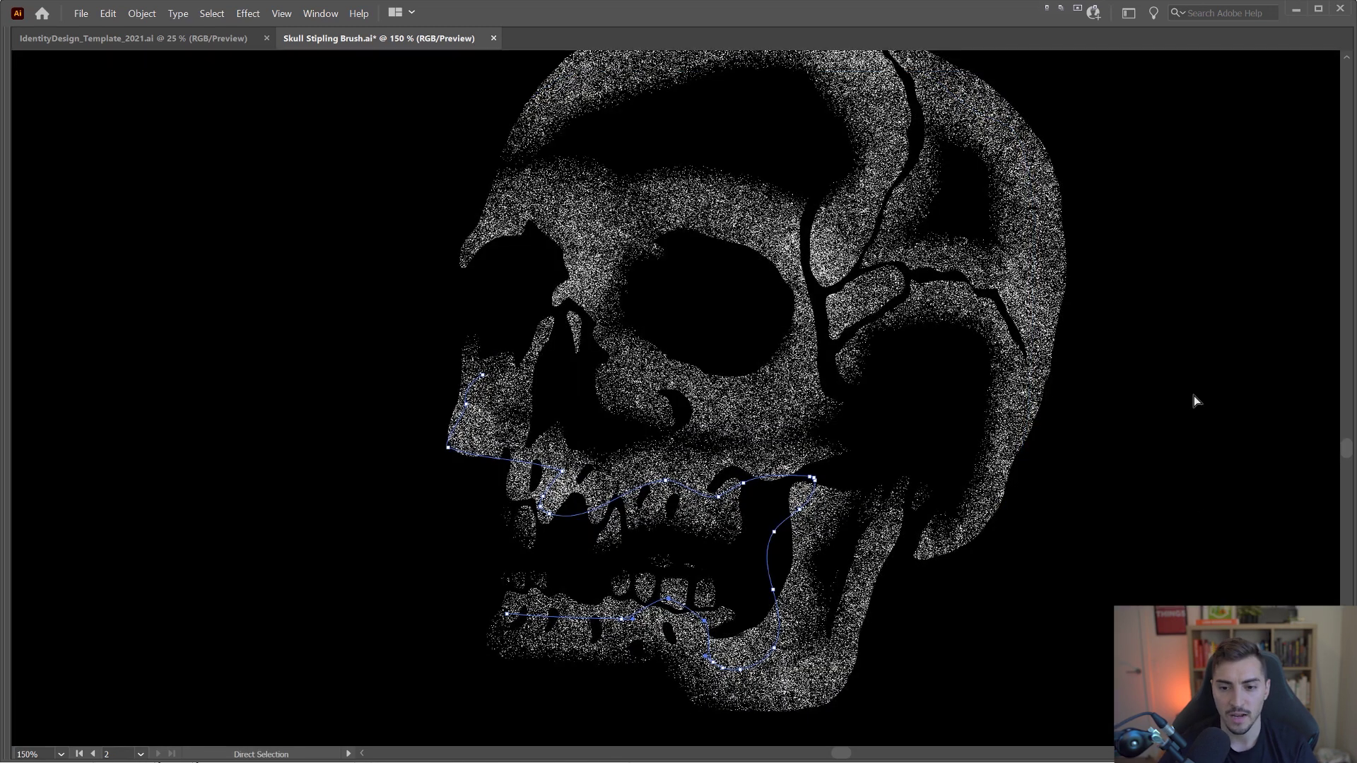
scroll(1197, 393, down, 1)
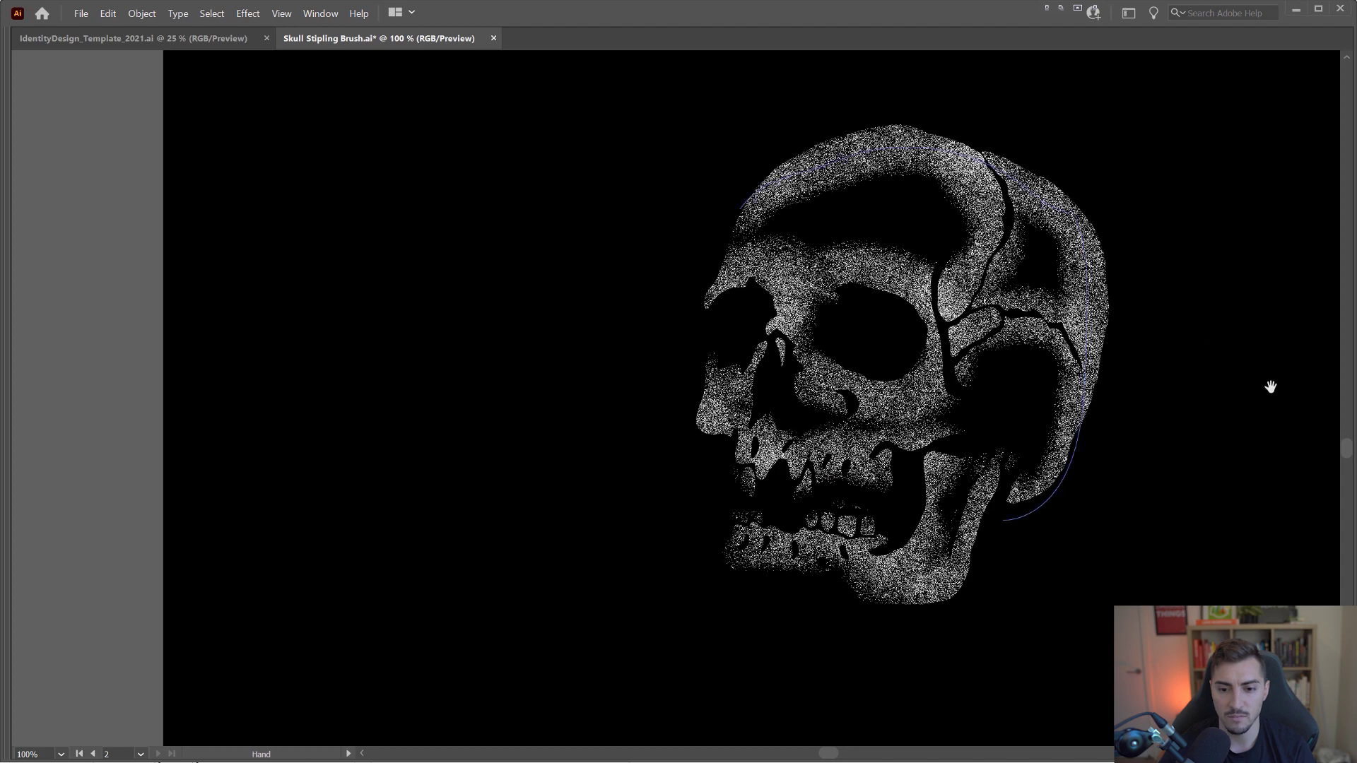
drag(1268, 385, 1021, 397)
scroll(1036, 395, down, 2)
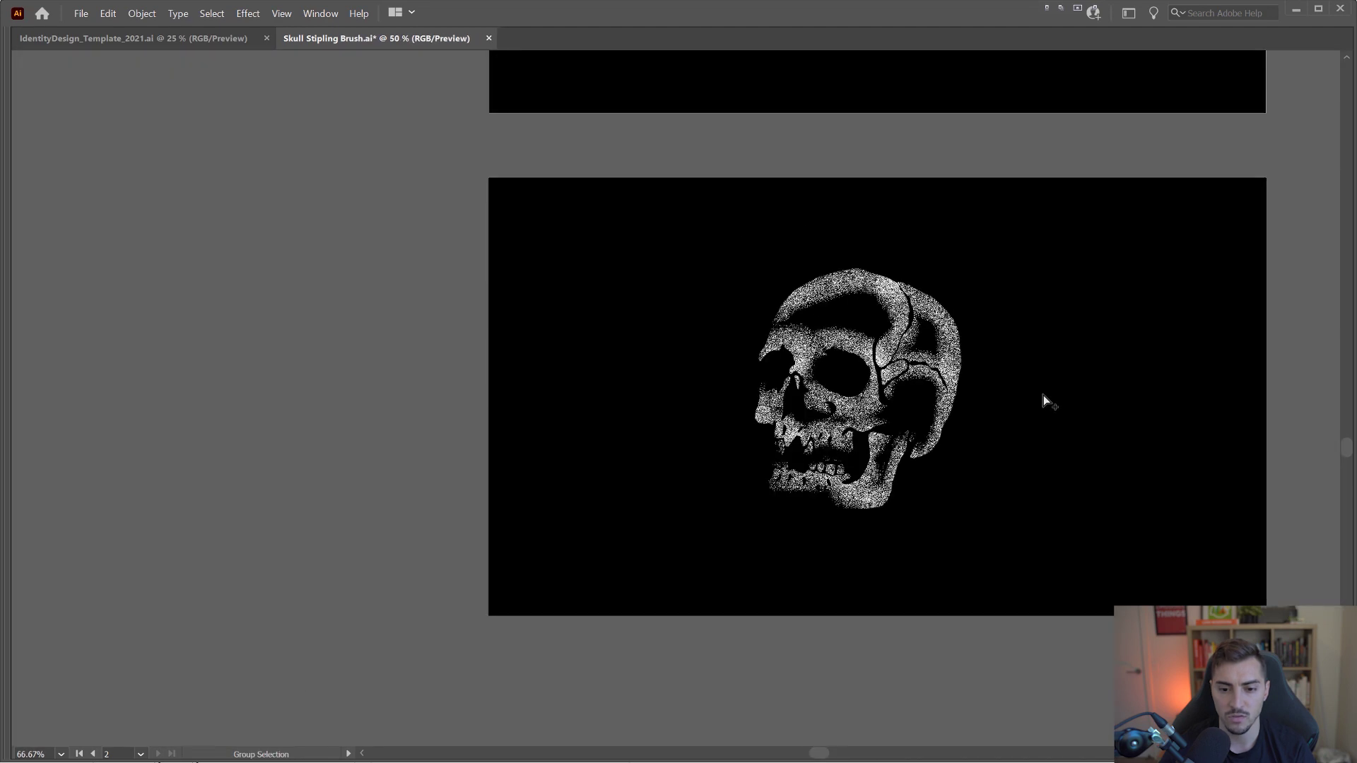
scroll(1017, 405, up, 3)
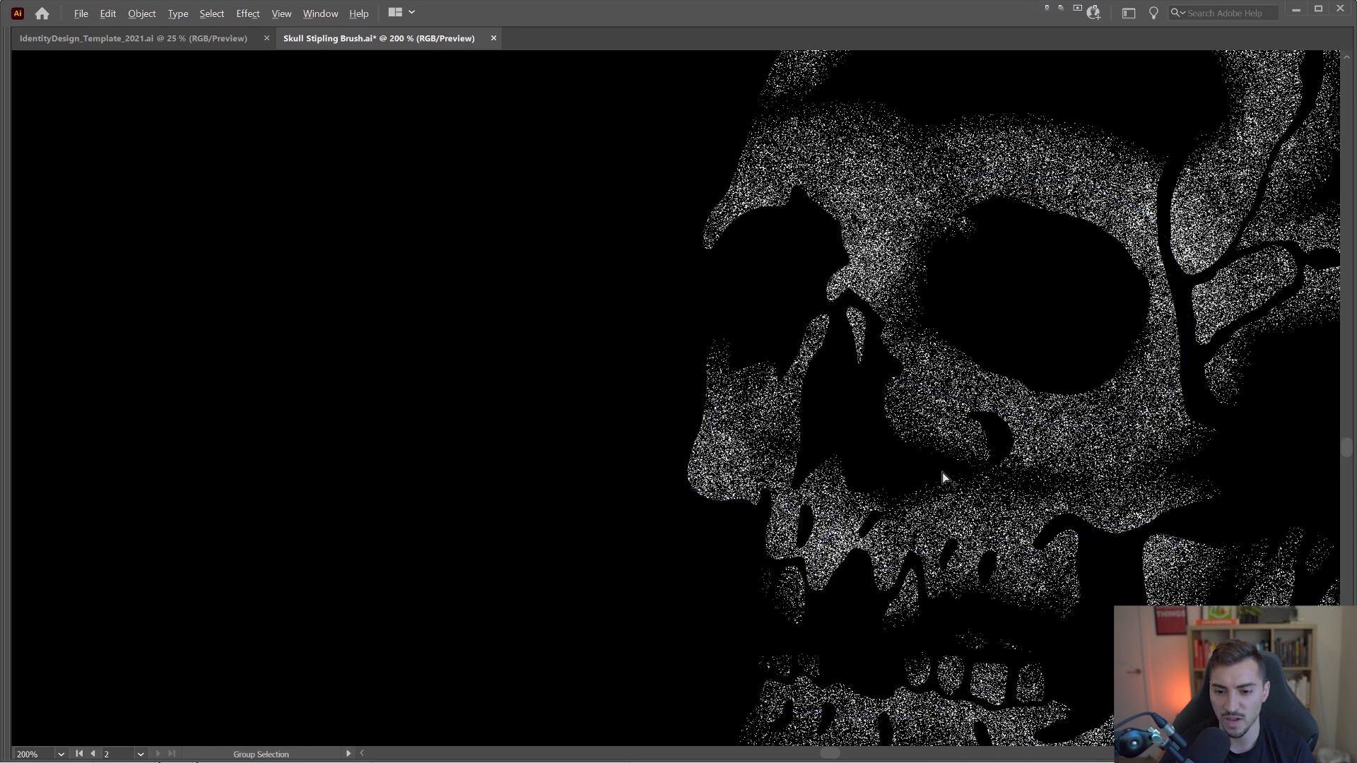
scroll(892, 447, up, 3)
scroll(1092, 494, down, 4)
drag(1071, 504, 909, 478)
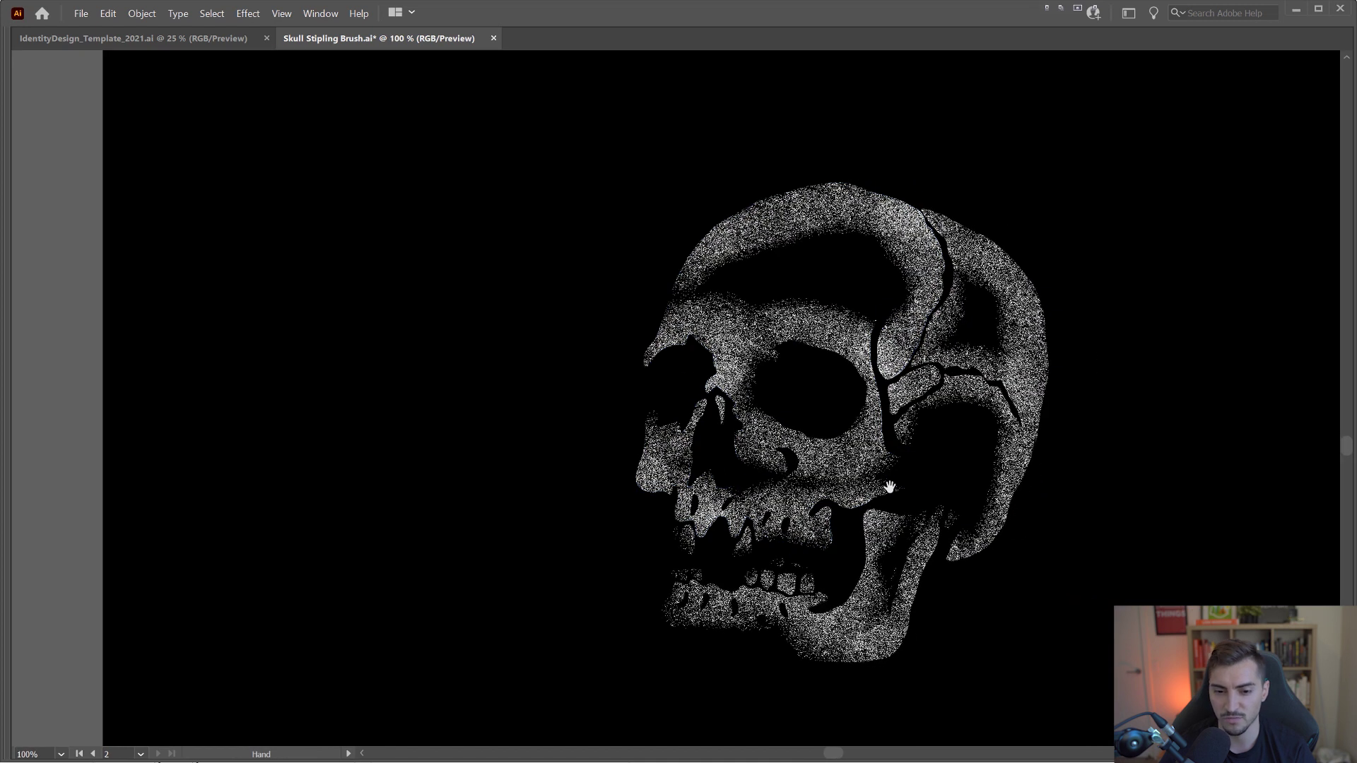
drag(1220, 424, 1048, 413)
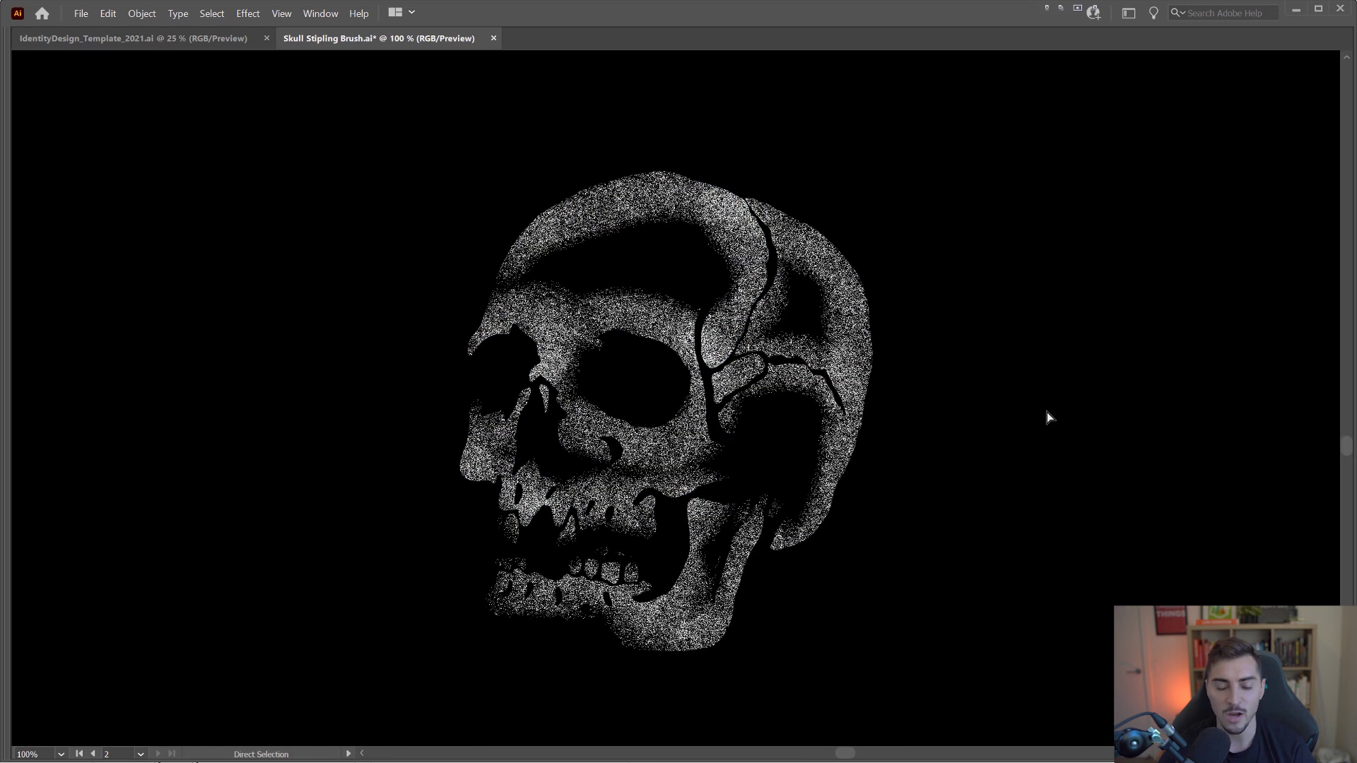
scroll(1049, 413, down, 1)
drag(1049, 412, 876, 349)
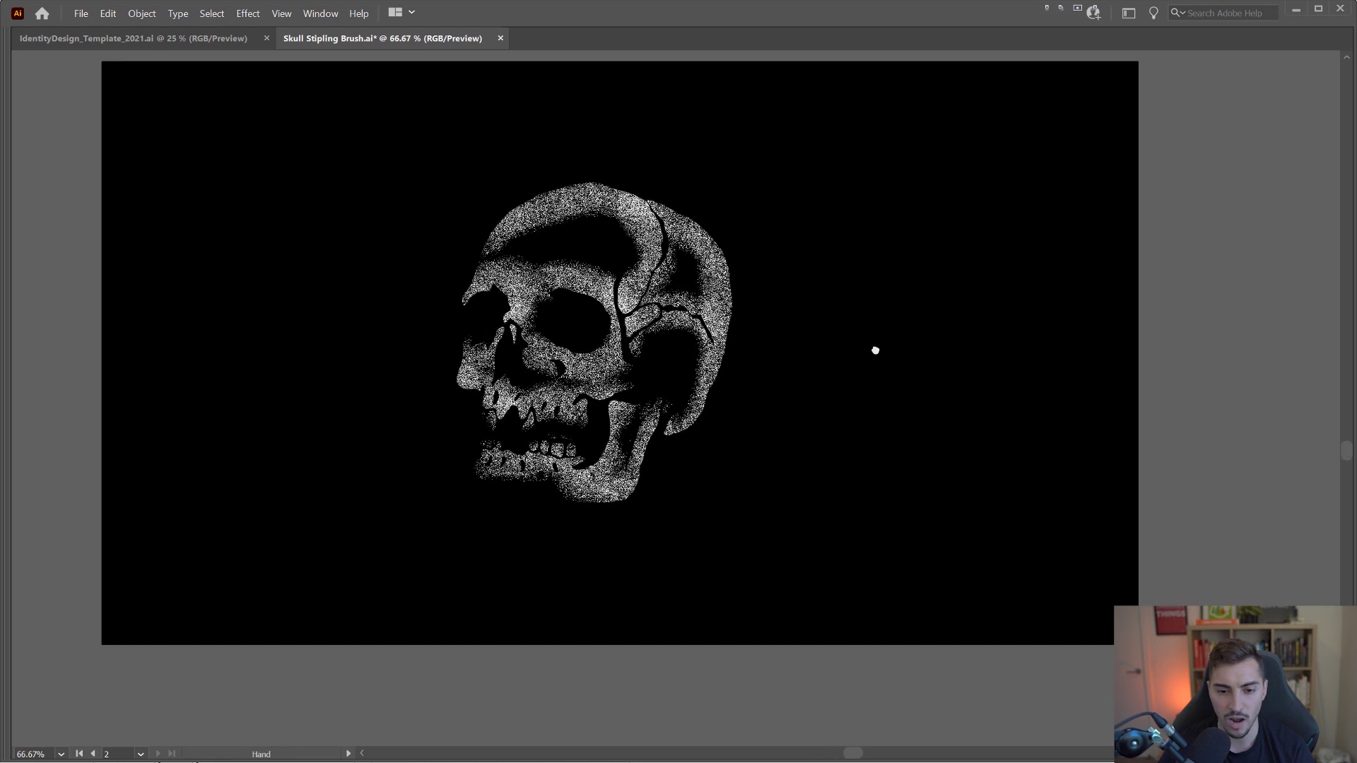
- Restore the panels and paint a vertical crosshatch test stroke on empty artboard space
key(Tab)
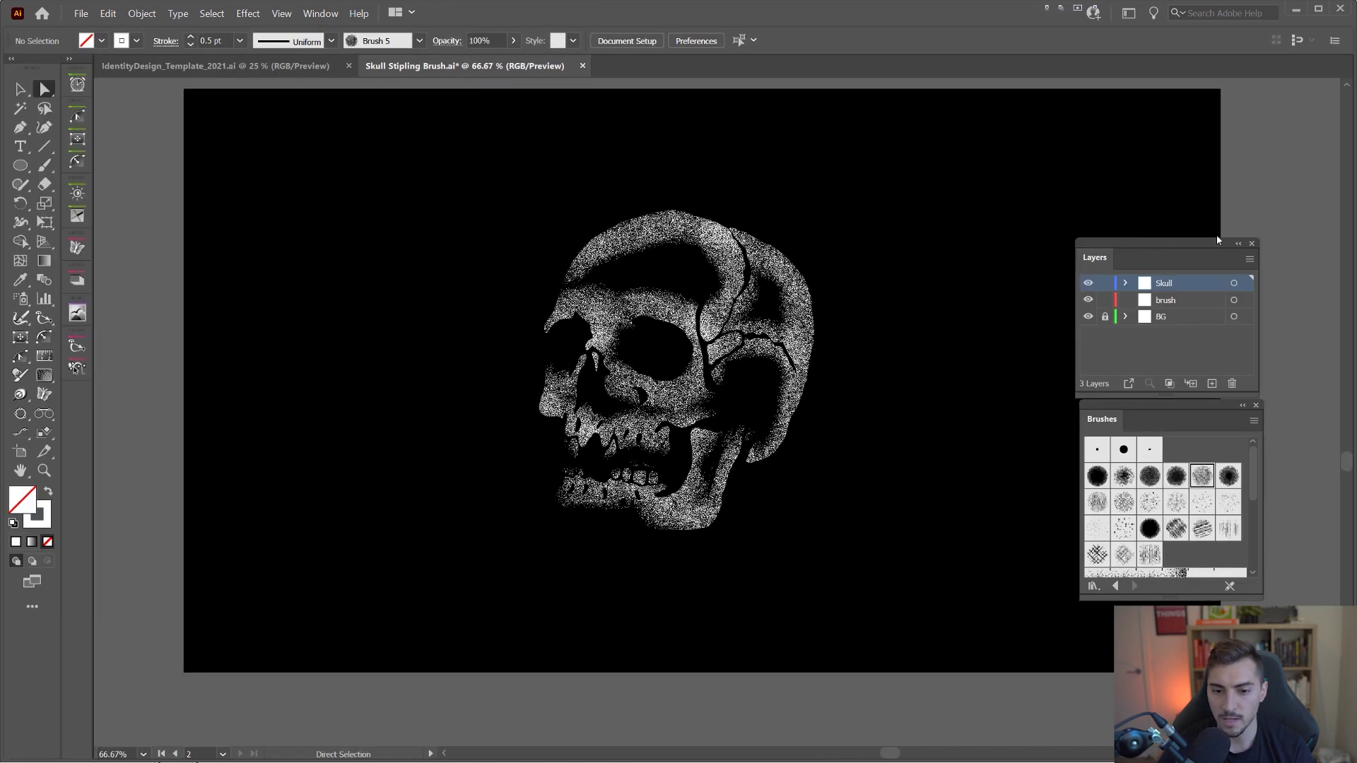
scroll(905, 290, up, 1)
drag(907, 289, 582, 242)
drag(1105, 549, 1087, 552)
key(b)
drag(704, 212, 681, 649)
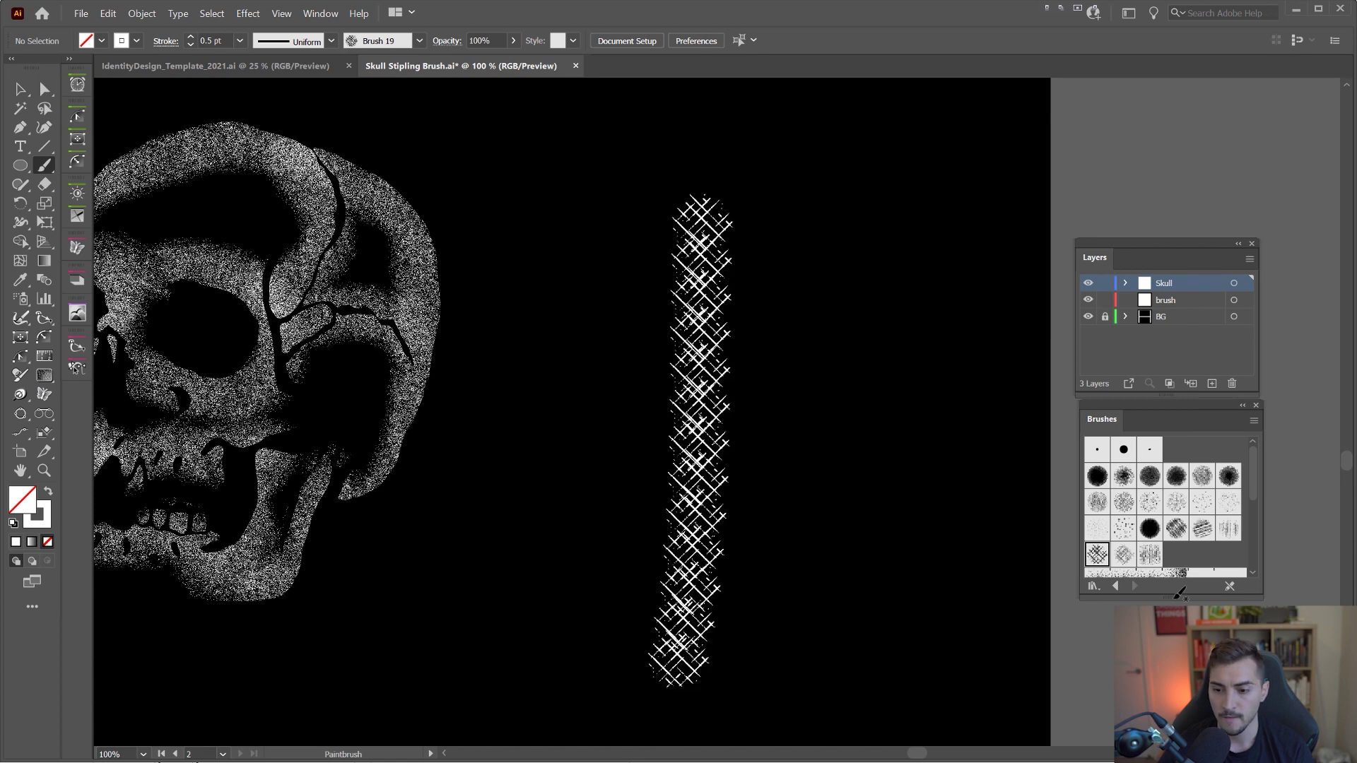
- Paint two more test strokes with the stipple-lines and diagonal hatch brushes
click(1150, 555)
drag(846, 187, 871, 682)
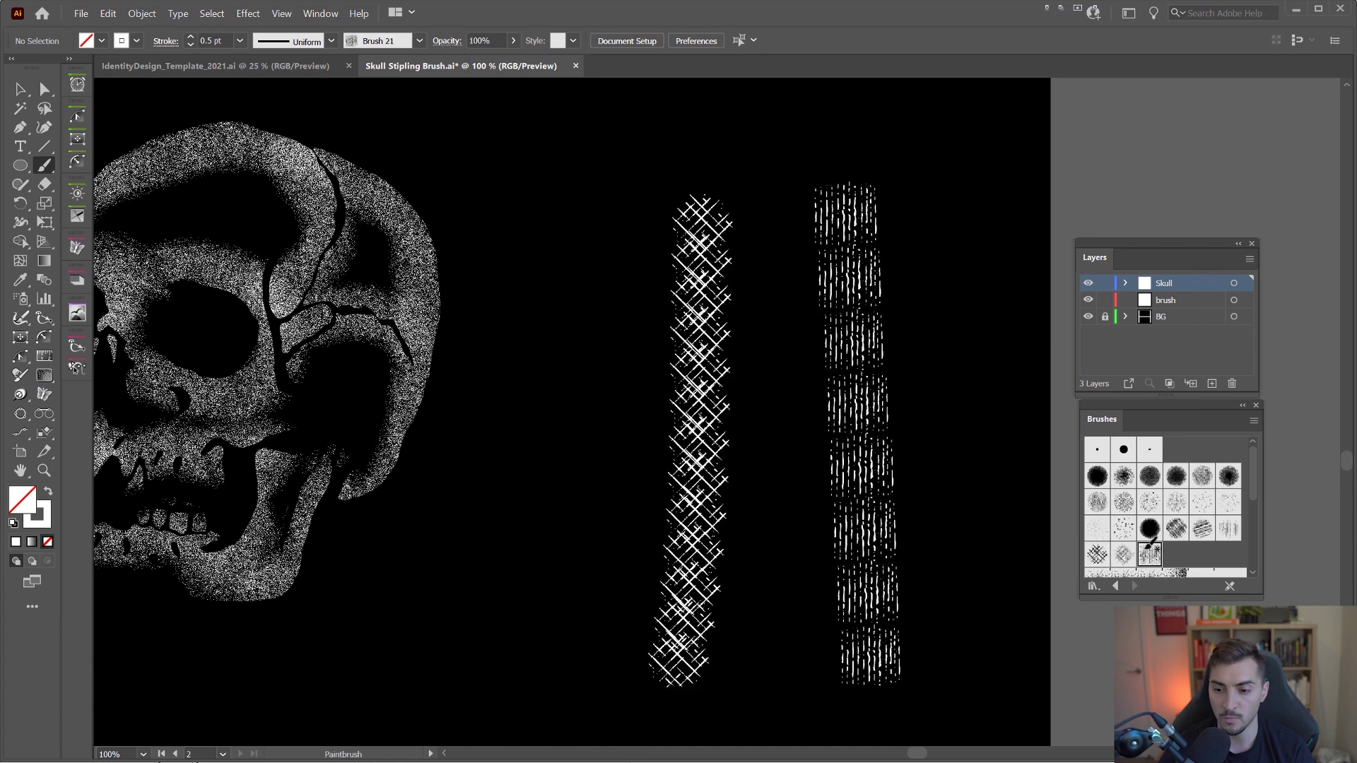
scroll(1212, 544, down, 2)
scroll(1230, 531, up, 2)
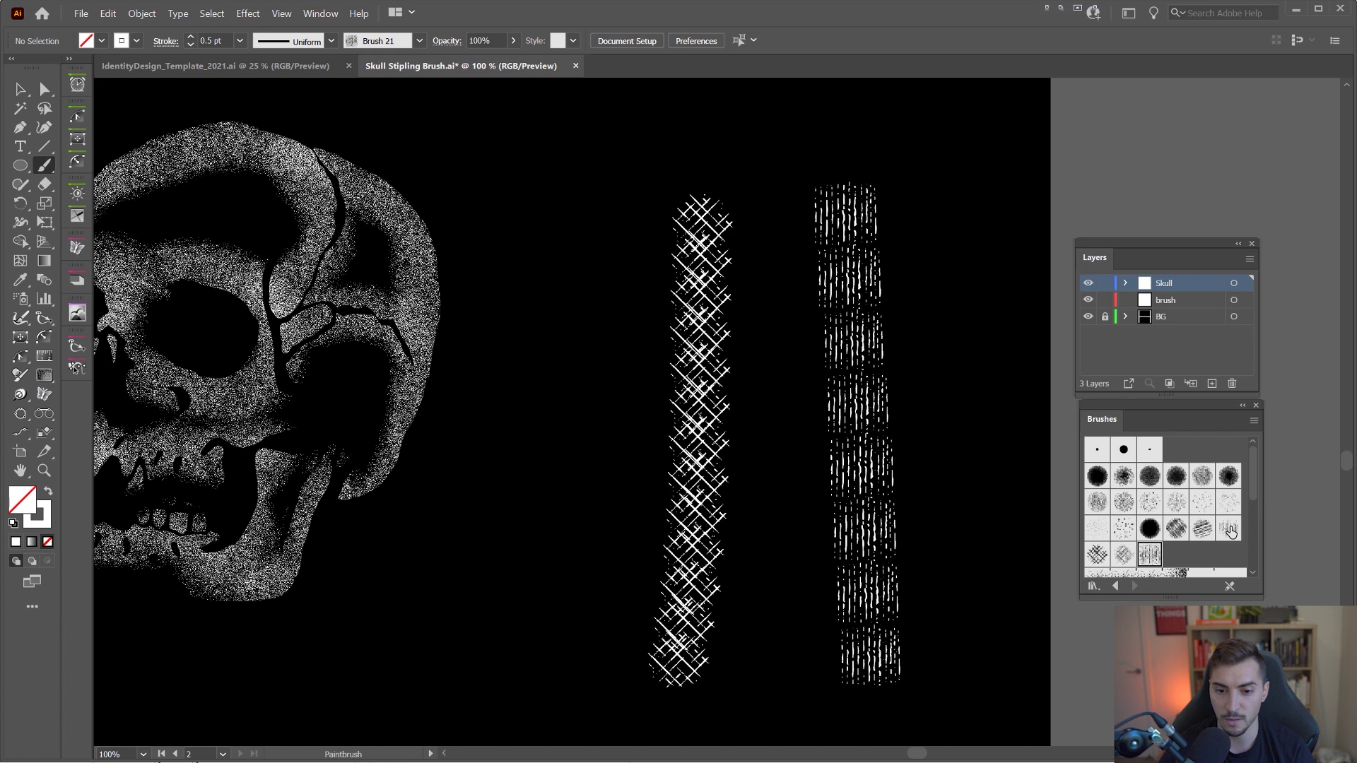
click(1228, 528)
drag(587, 191, 542, 653)
- Delete all three test strokes and zoom out to the whole artboard
key(v)
click(597, 217)
drag(791, 225, 547, 288)
key(Delete)
key(ctrl+minus)
key(ctrl+minus)
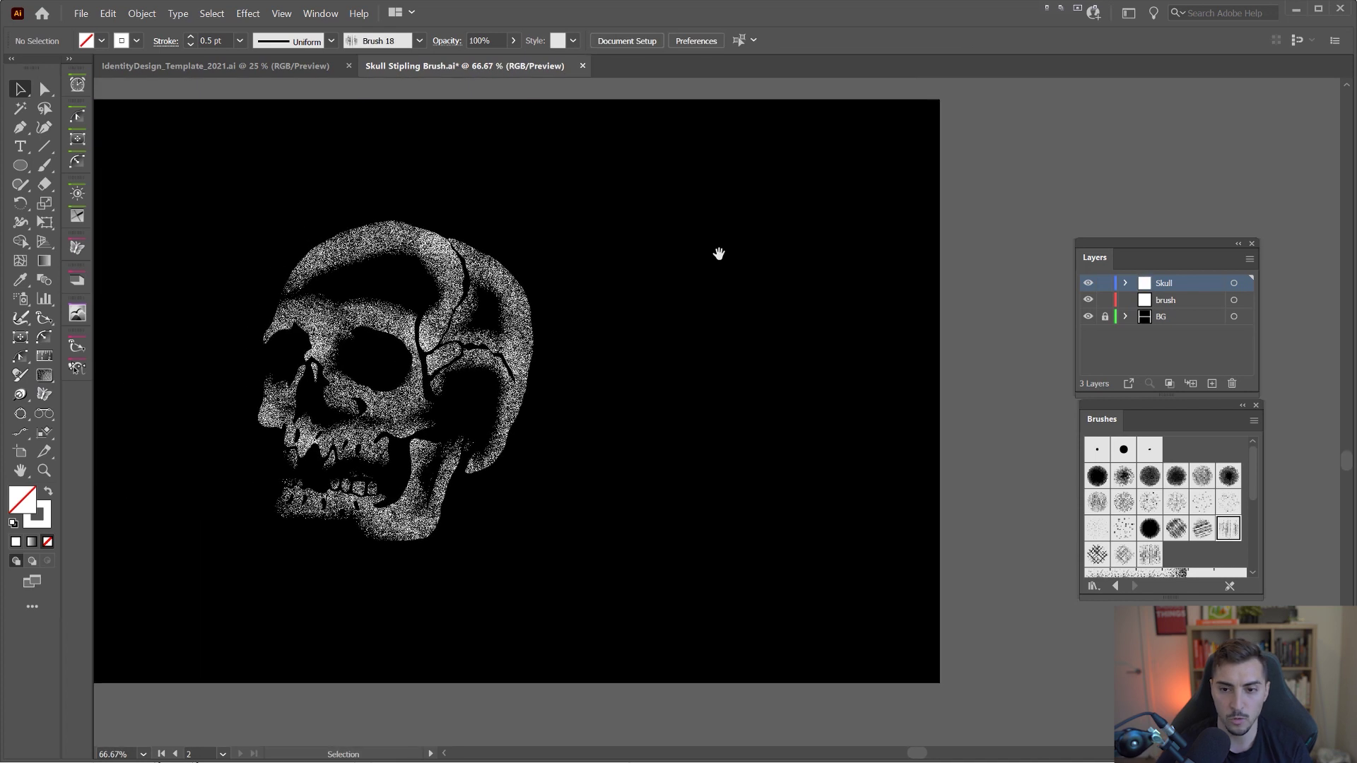
- Duplicate the stippled skull beside the original and apply the crosshatch Brush 19 to the copy
click(558, 311)
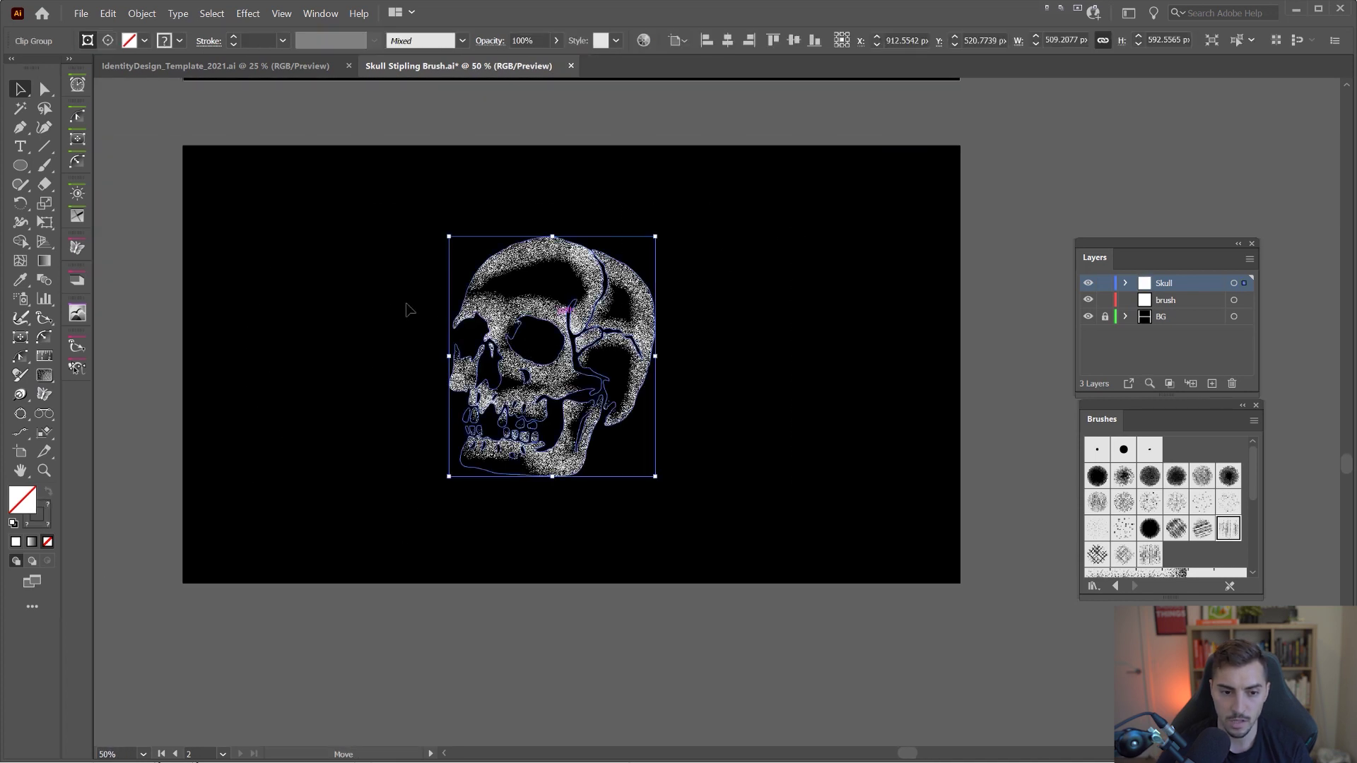
drag(539, 314, 389, 314)
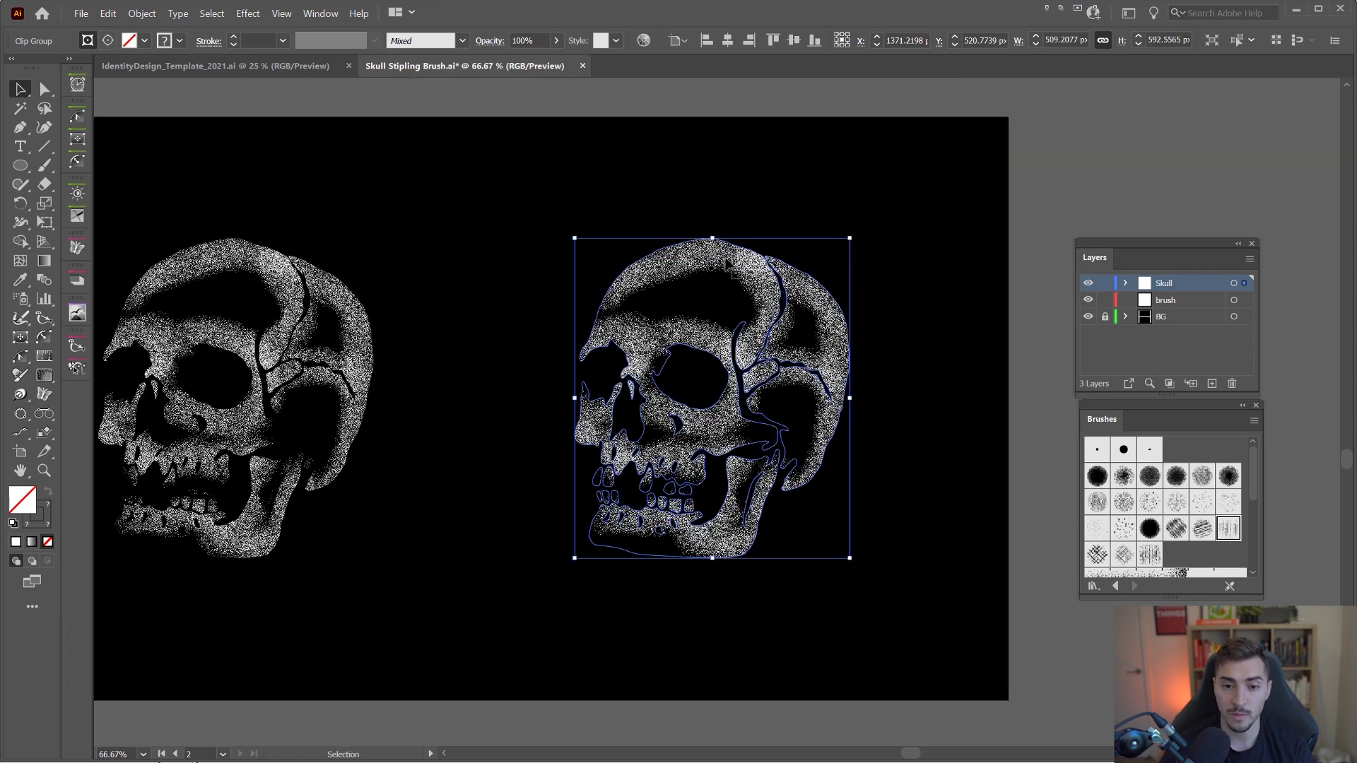
double_click(726, 262)
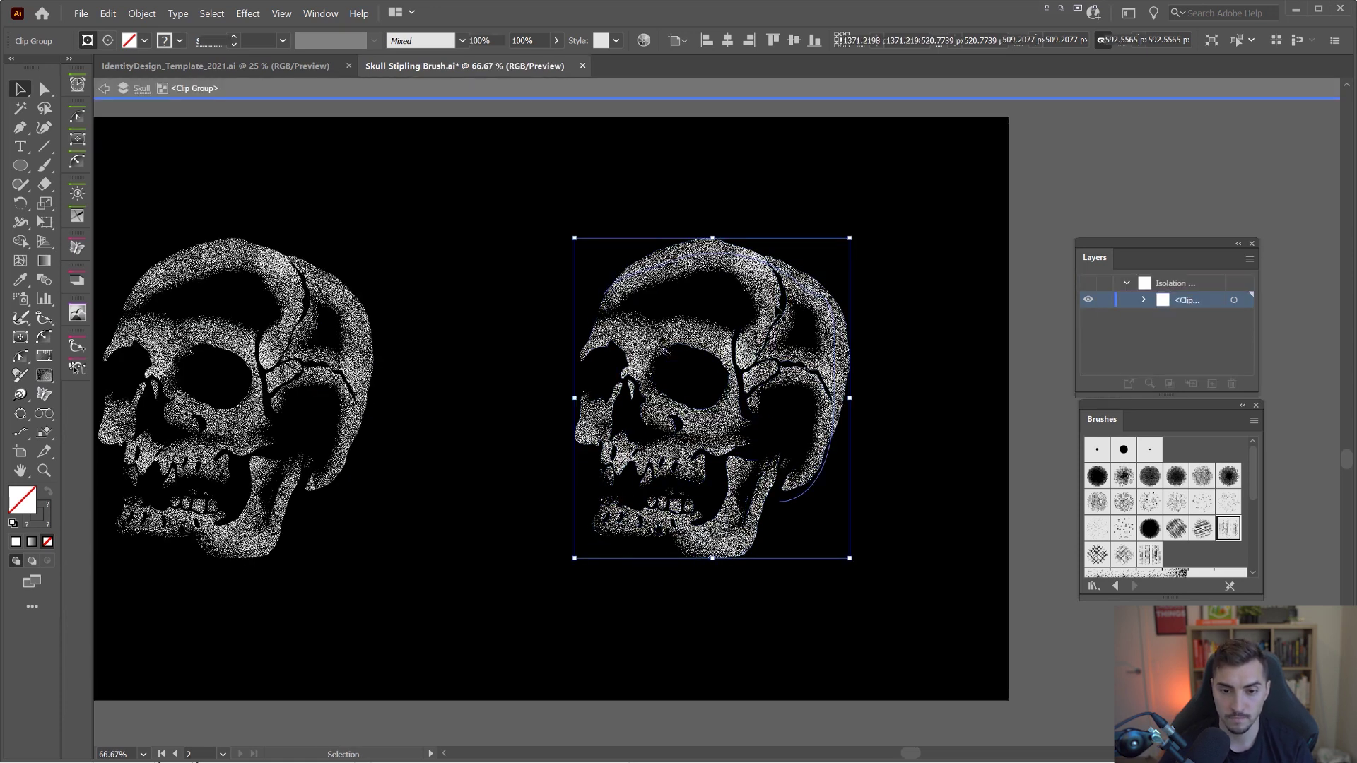
scroll(777, 315, up, 2)
scroll(714, 294, down, 1)
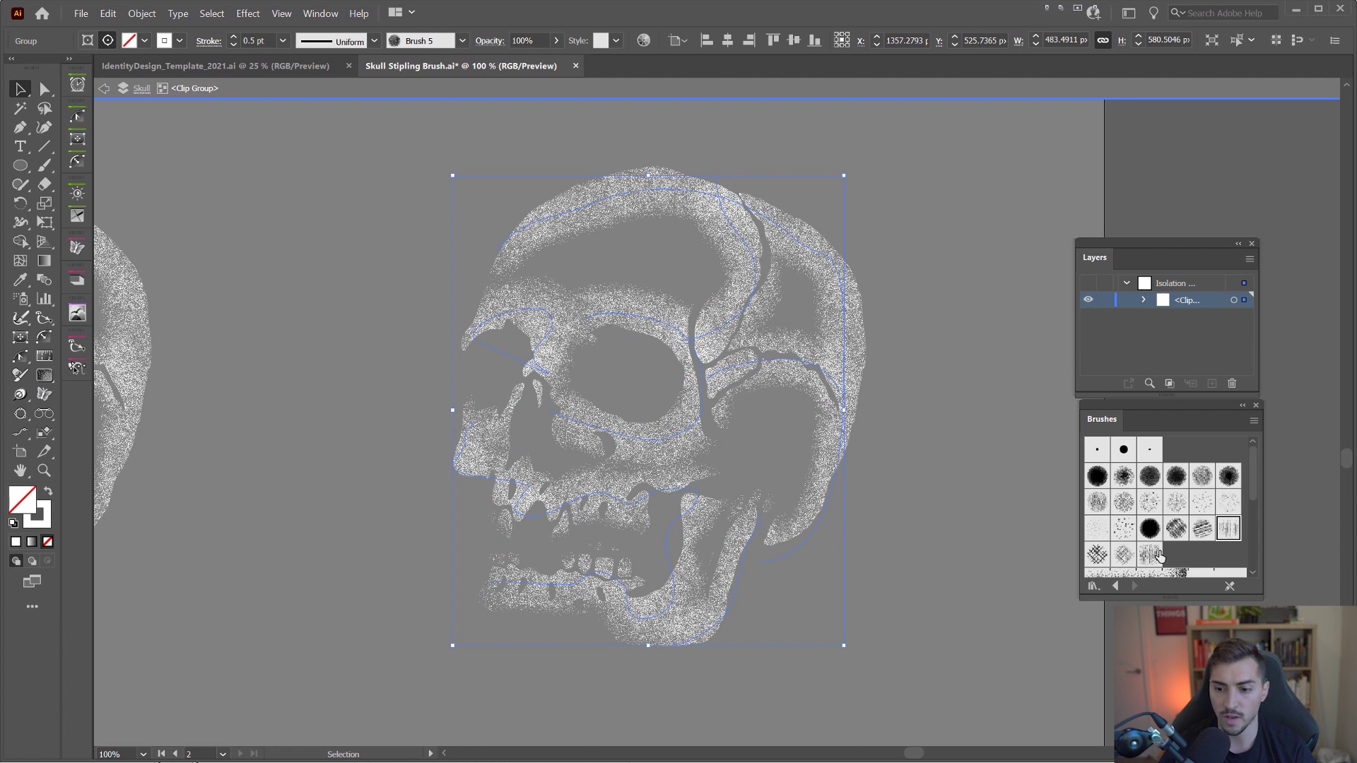
click(1099, 559)
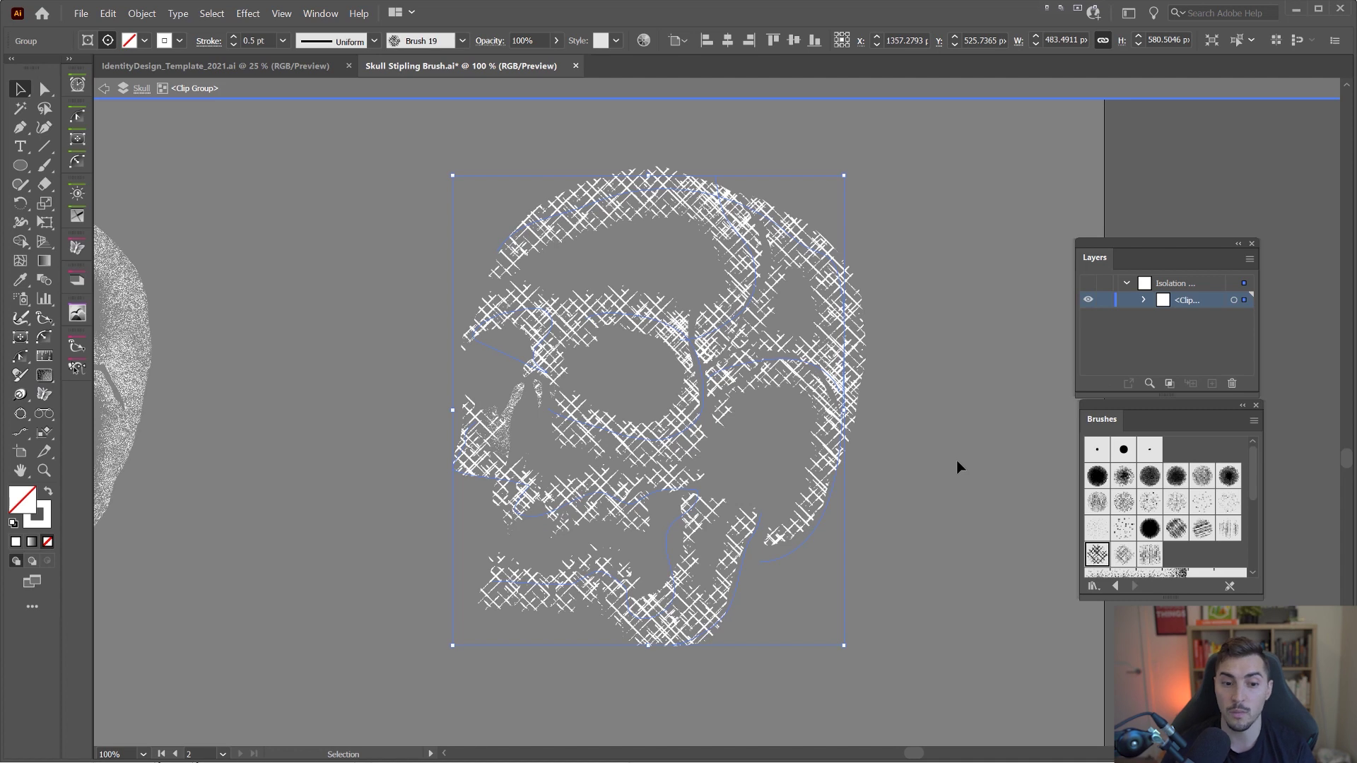
- Give the small nose path the crosshatch brush as well and leave the group
key(a)
click(520, 400)
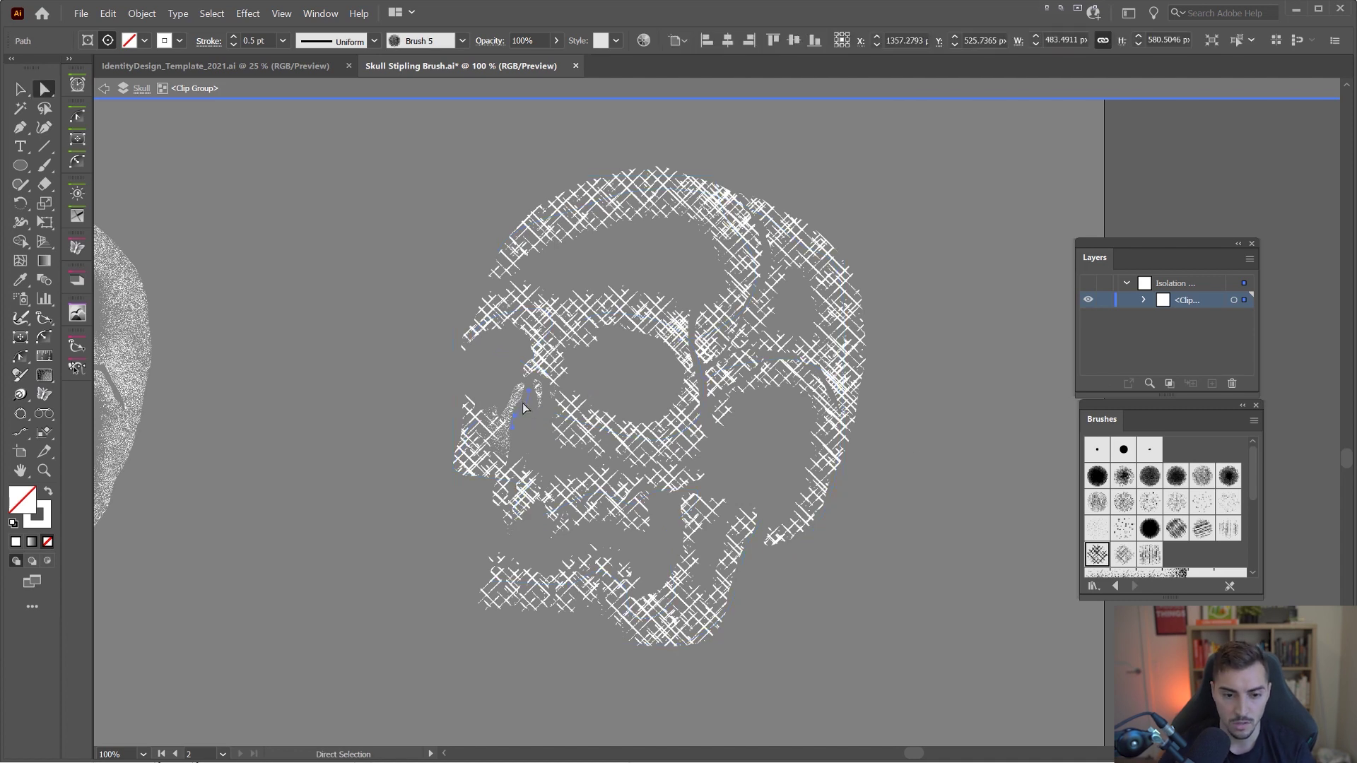
click(1090, 553)
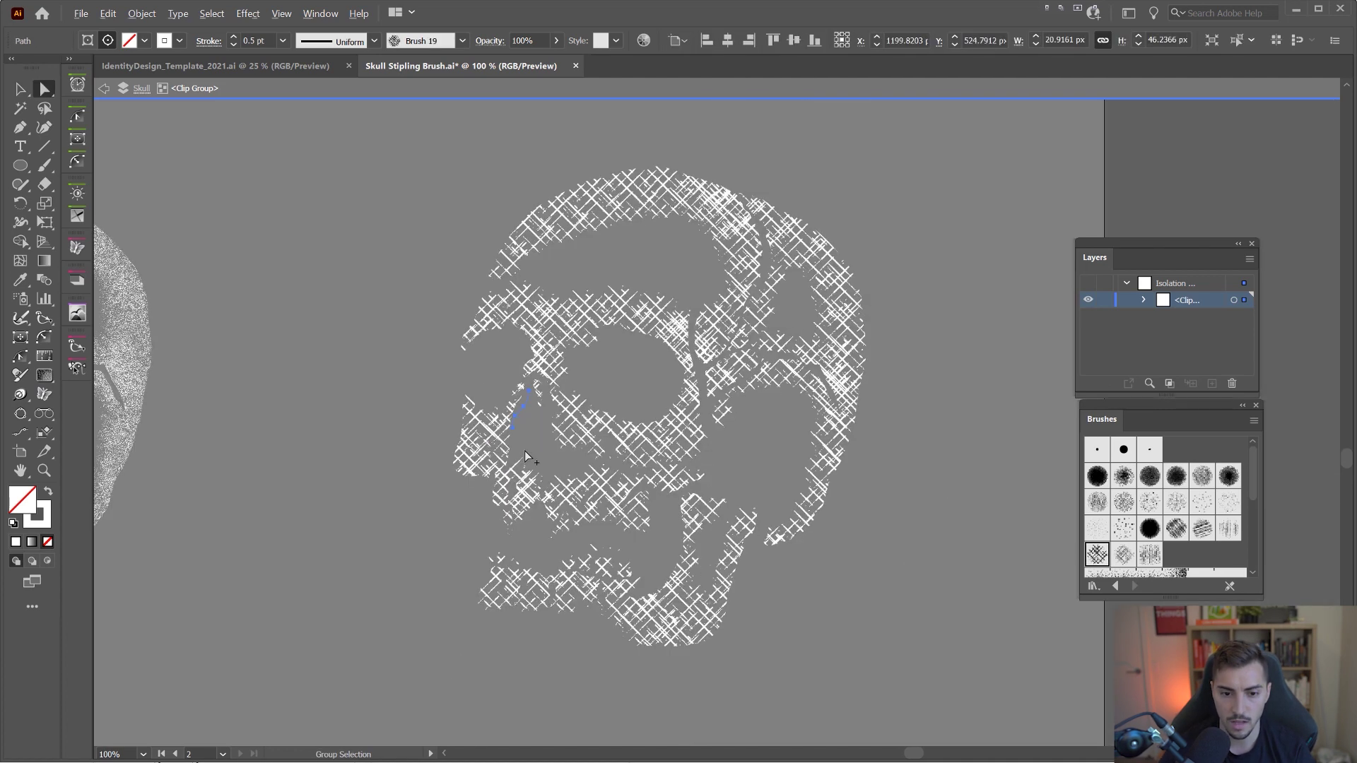
key(Escape)
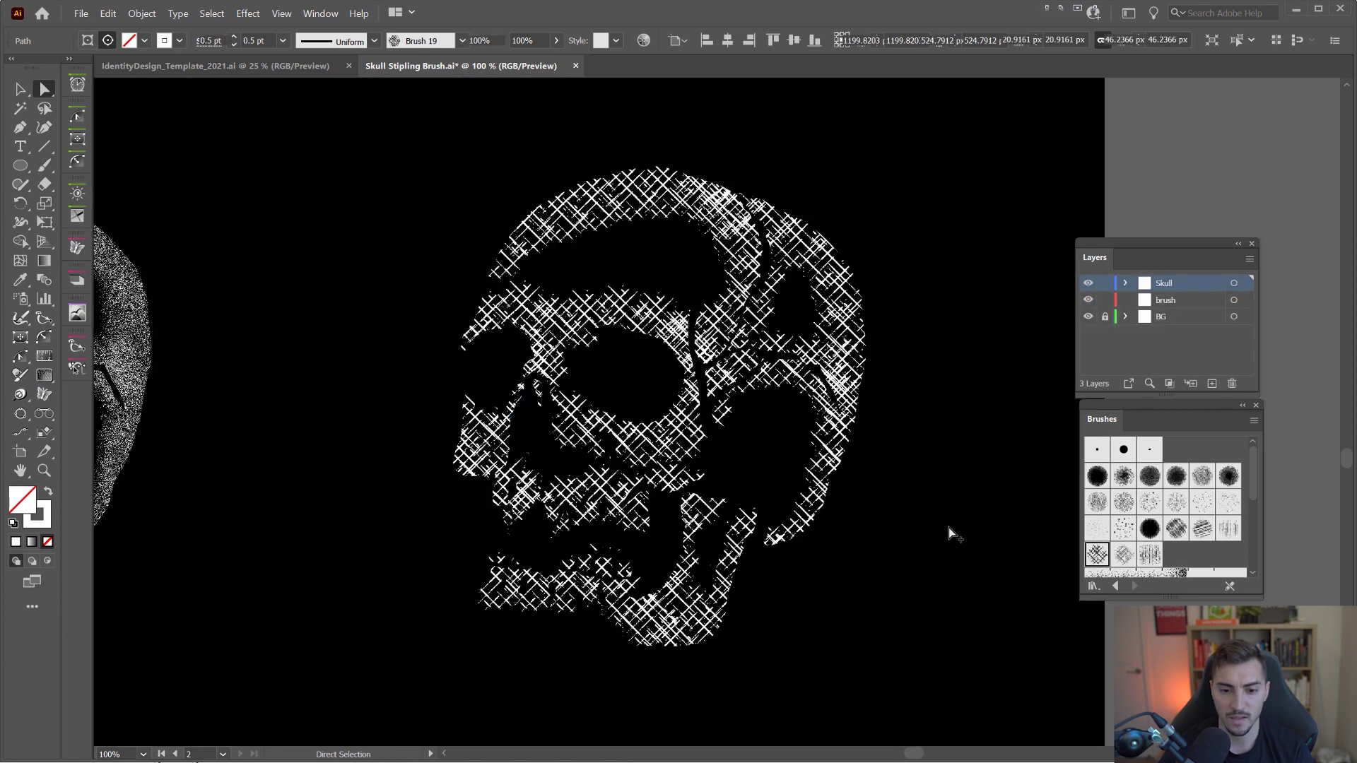
- Zoom out, deselect, and show both skulls full screen in Presentation Mode
scroll(949, 527, down, 1)
click(940, 438)
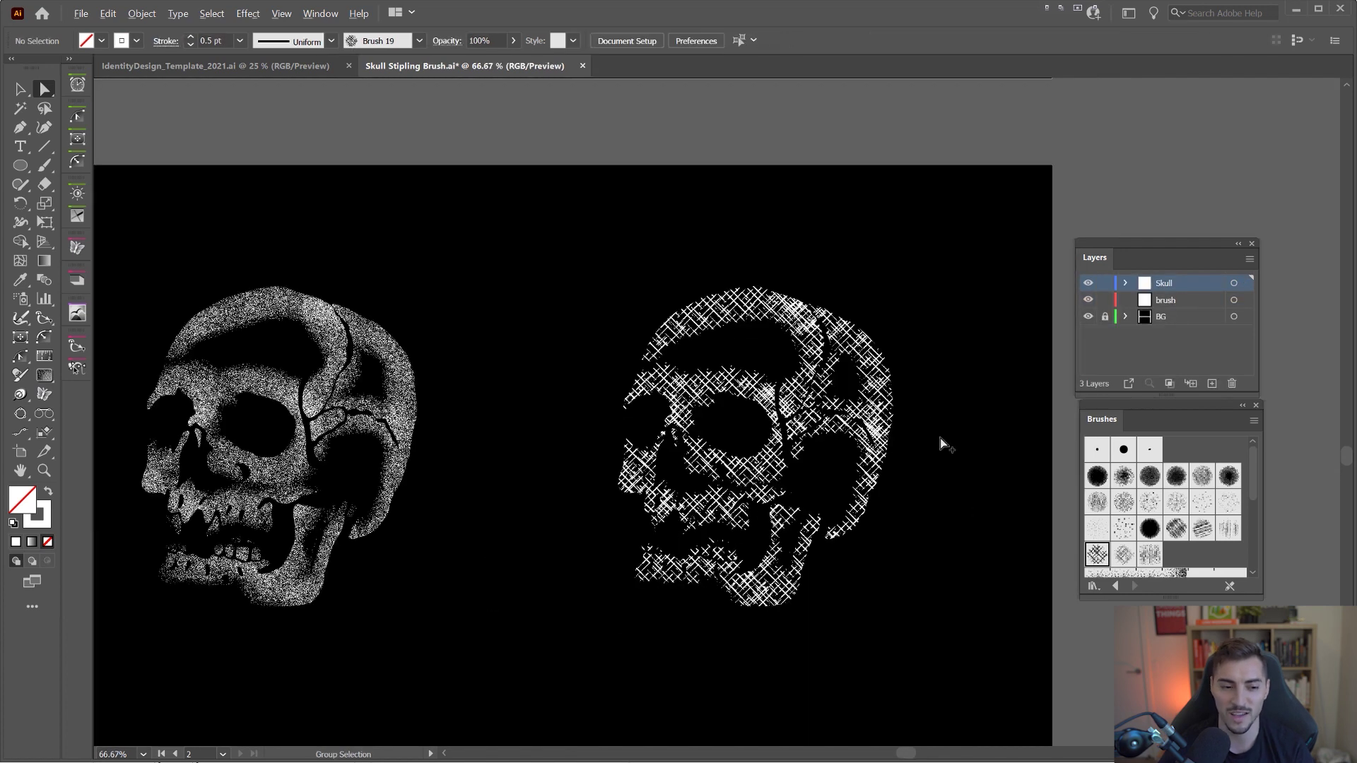
key(space)
key(shift+f)
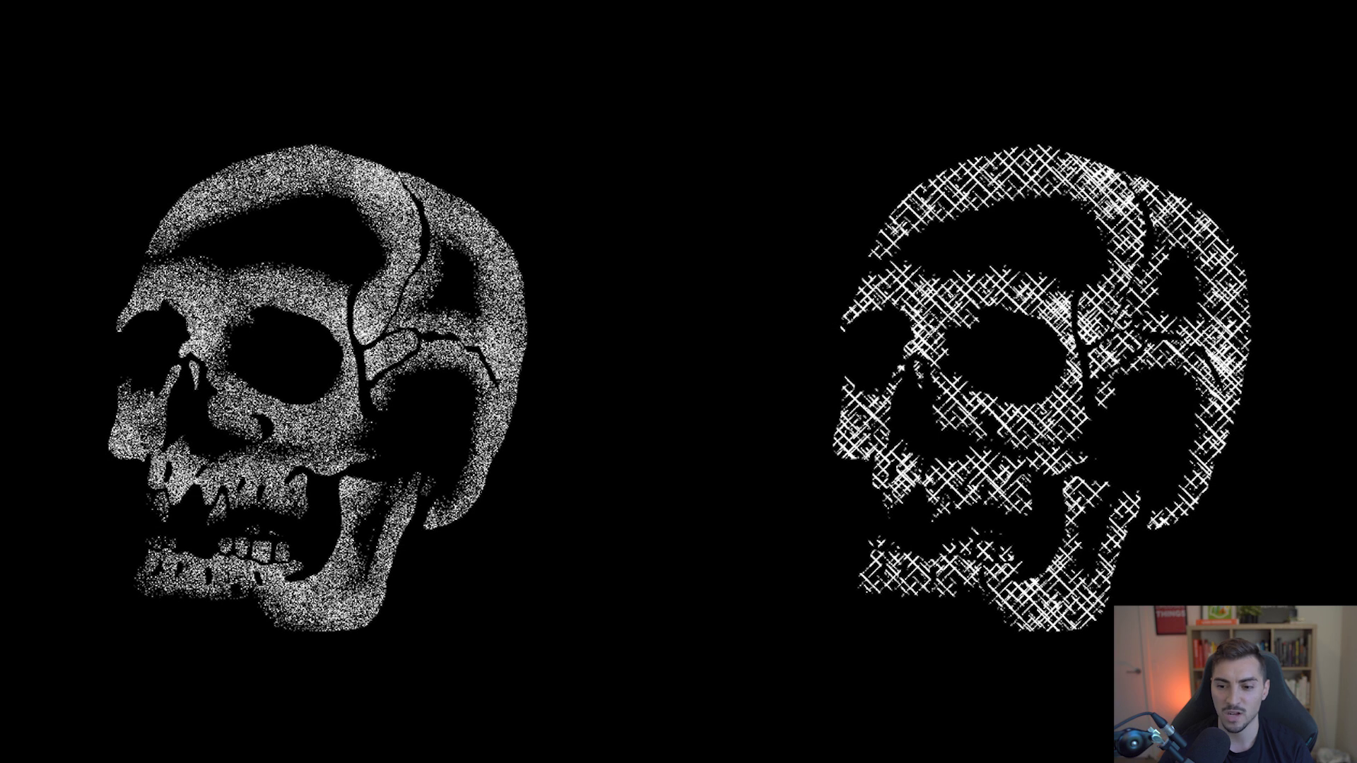